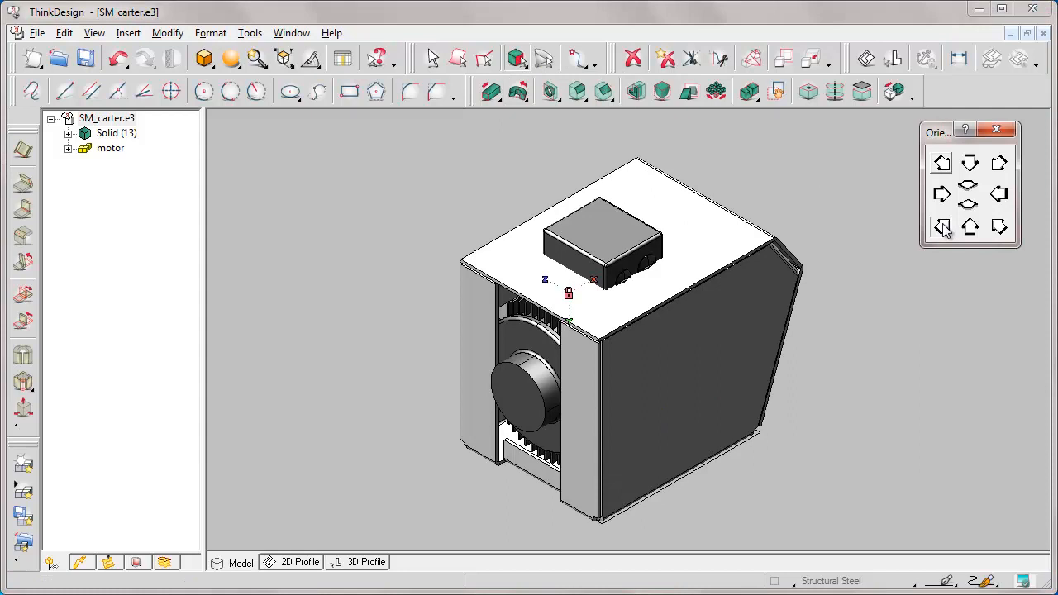
Step: Place a simple M 5 metric coarse screw hole on the sloped face between the two bends, near its side edge
left_click(1000, 229)
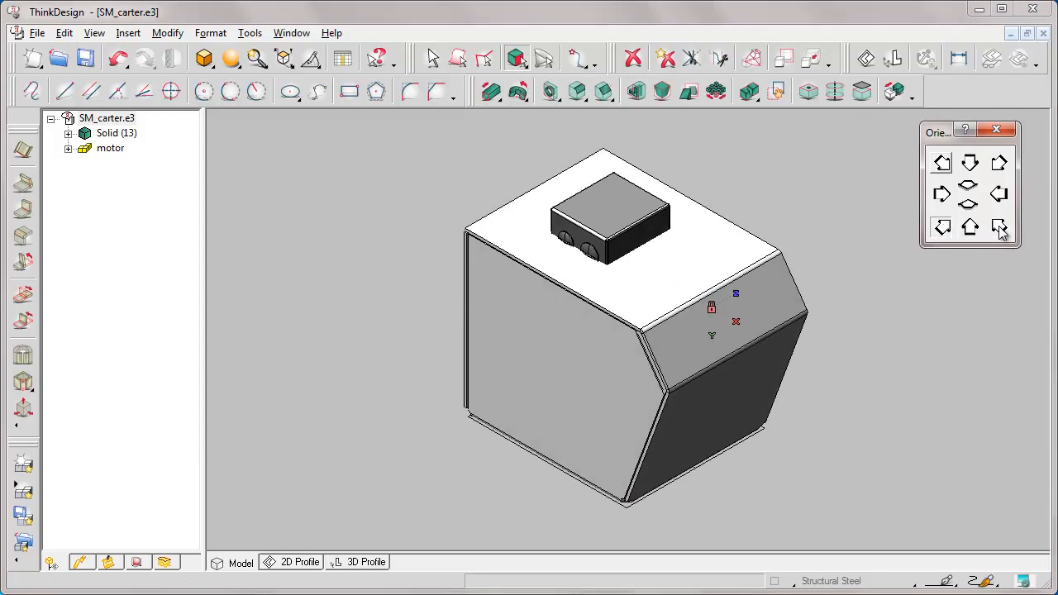
left_click(257, 60)
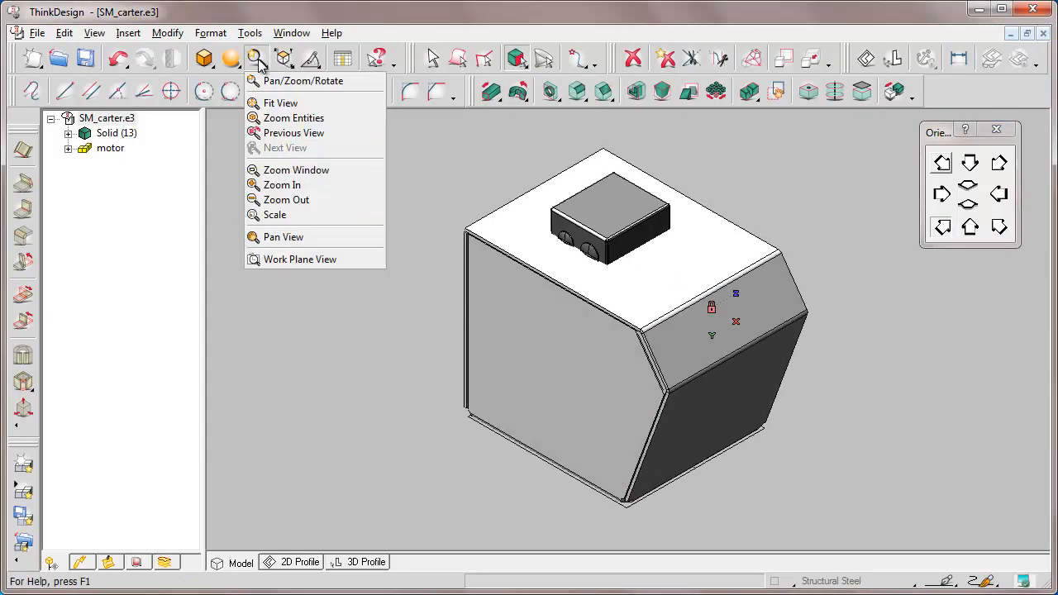
left_click(291, 170)
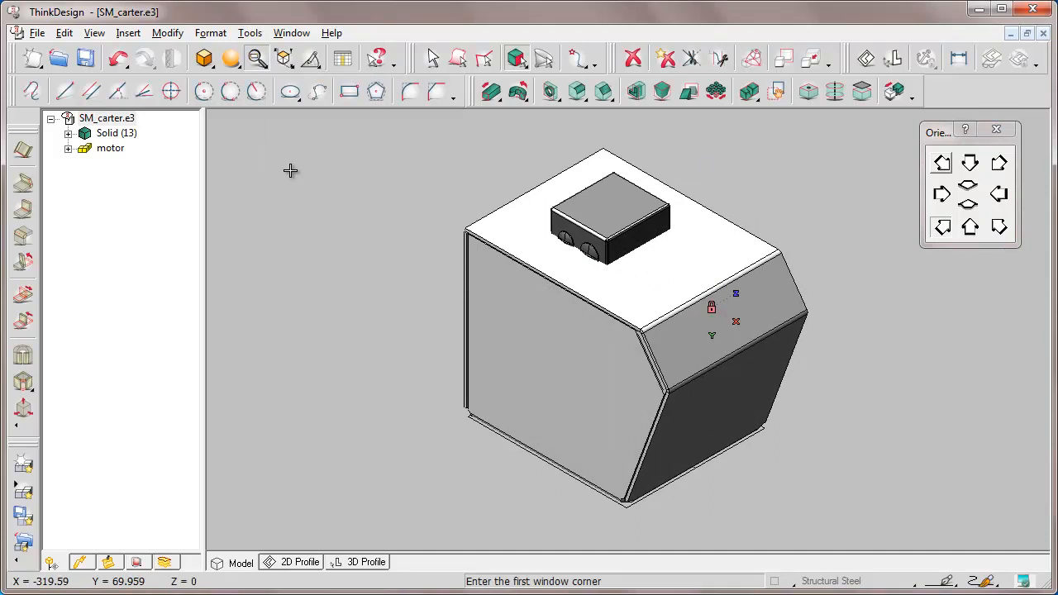
left_click(611, 243)
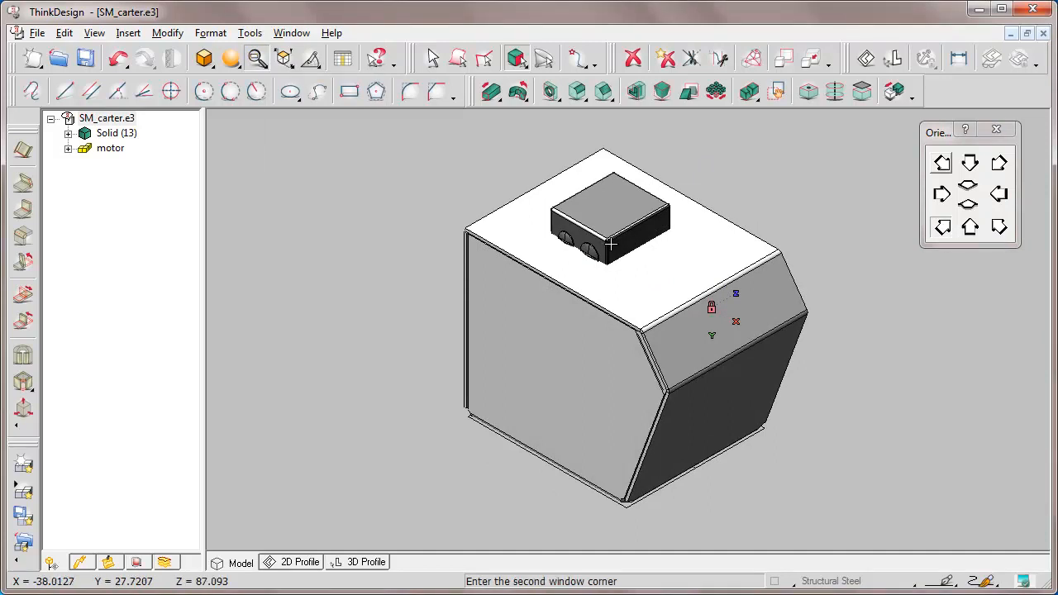
left_click(833, 403)
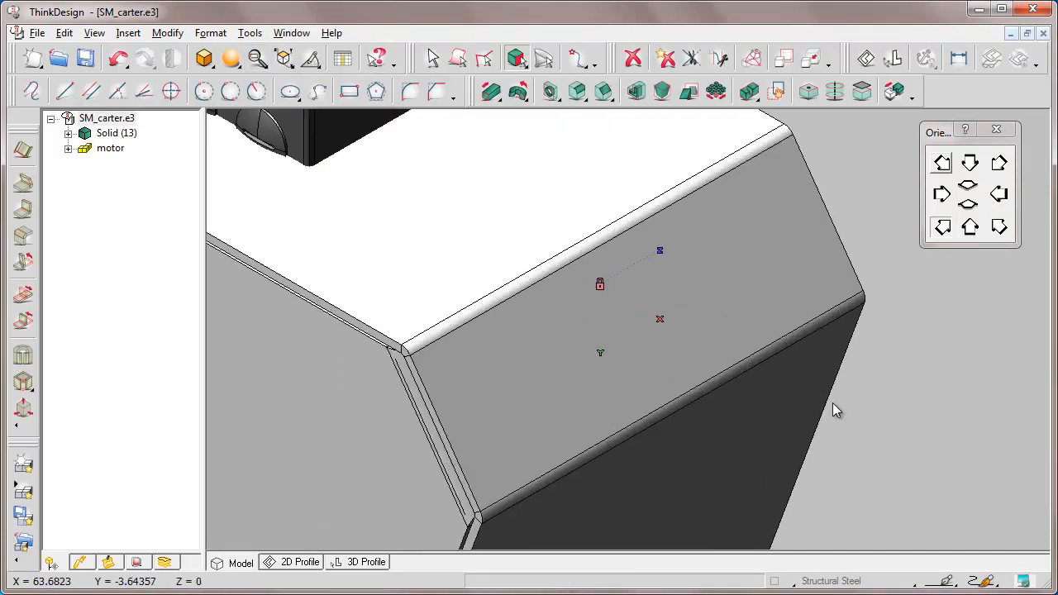
left_click(550, 91)
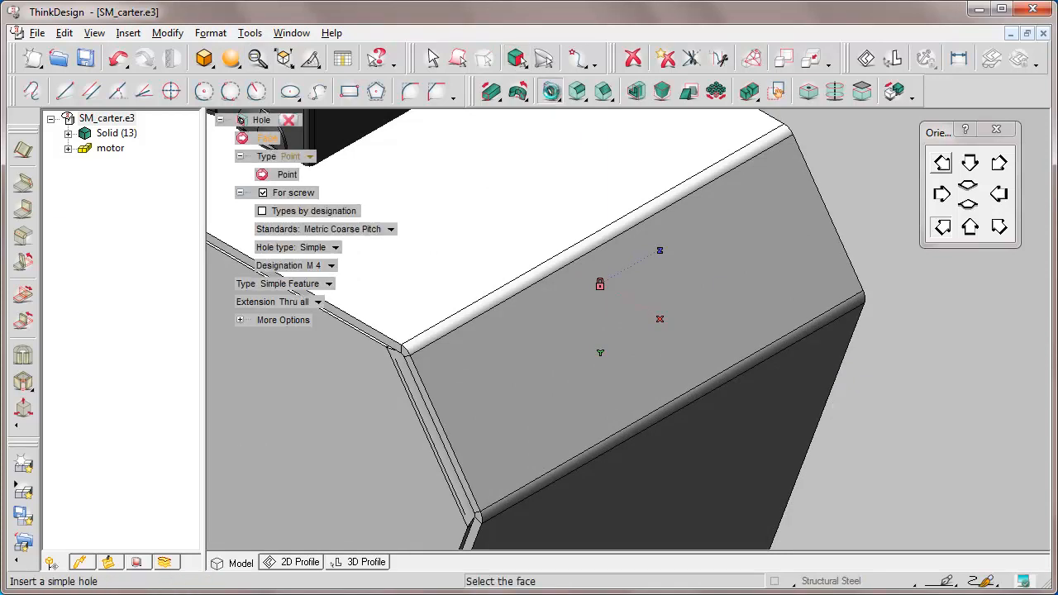
left_click(507, 391)
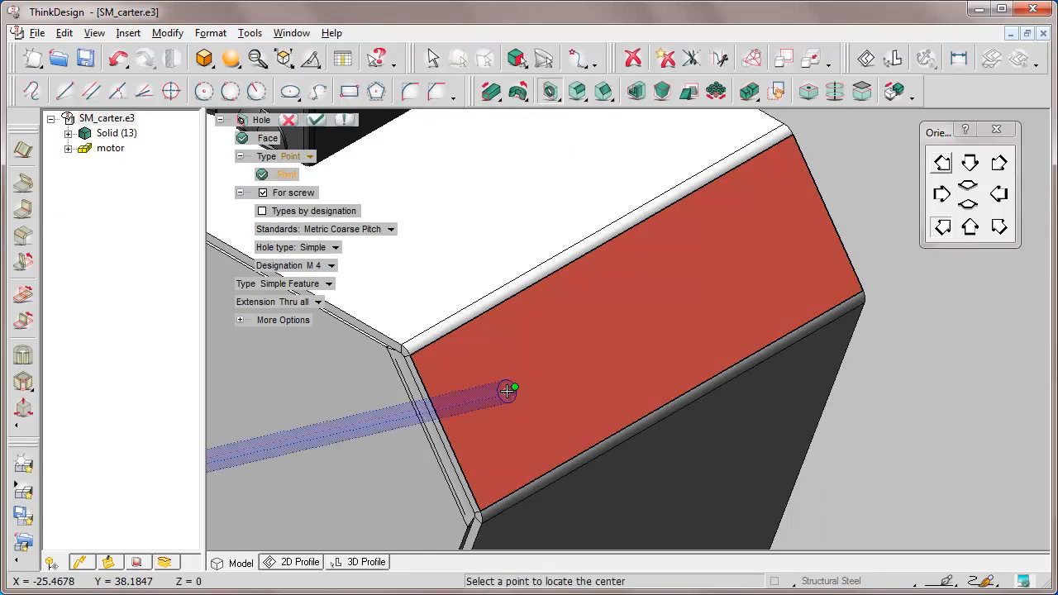
left_click(335, 269)
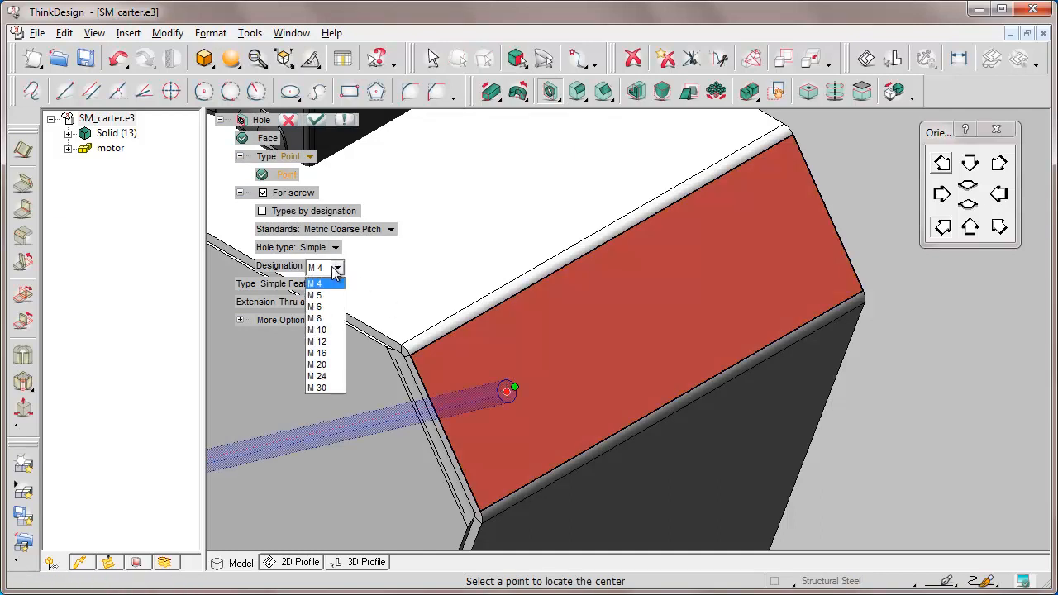
left_click(318, 297)
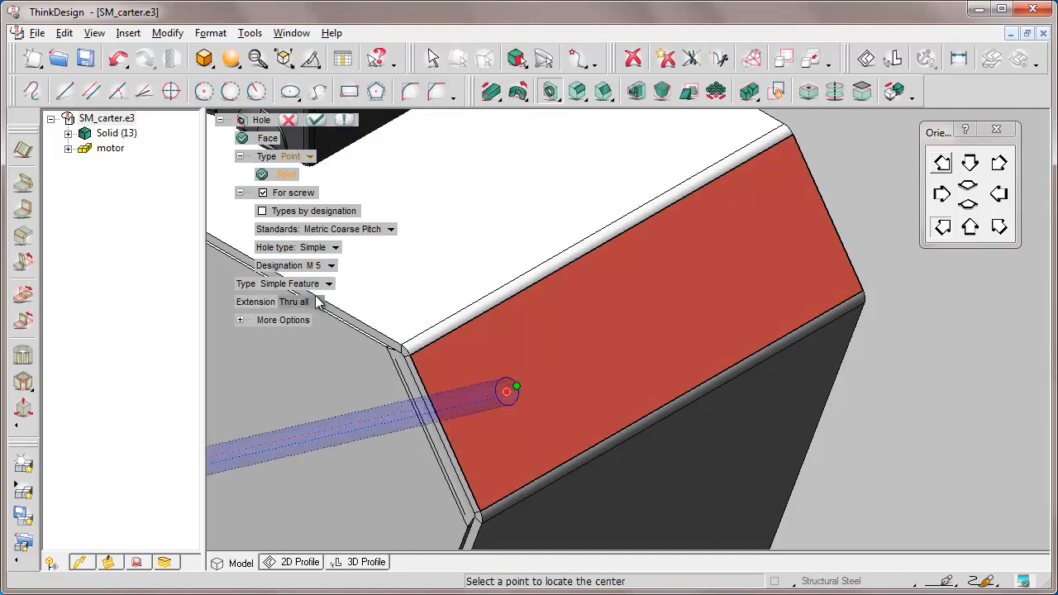
Step: Locate the hole from 2 lines, replacing the first reference line with the sloped face's upper edge
left_click(309, 159)
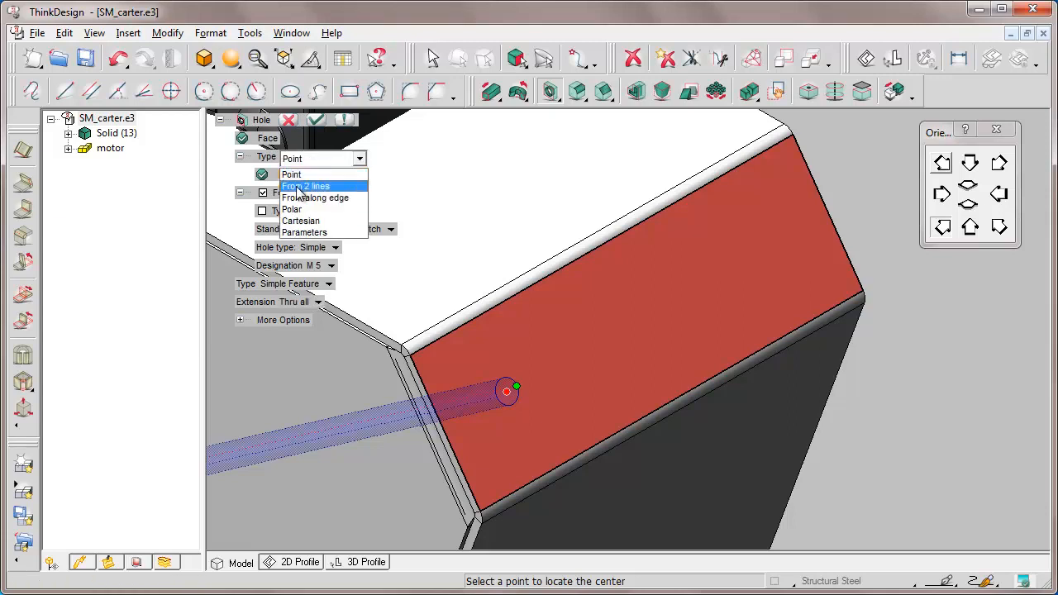
left_click(302, 186)
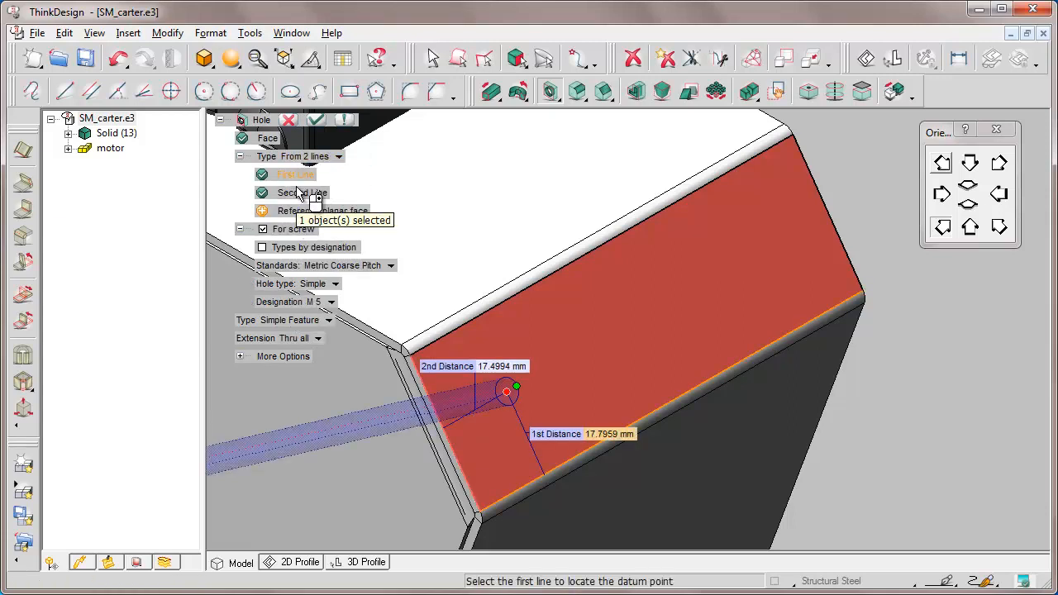
right_click(305, 177)
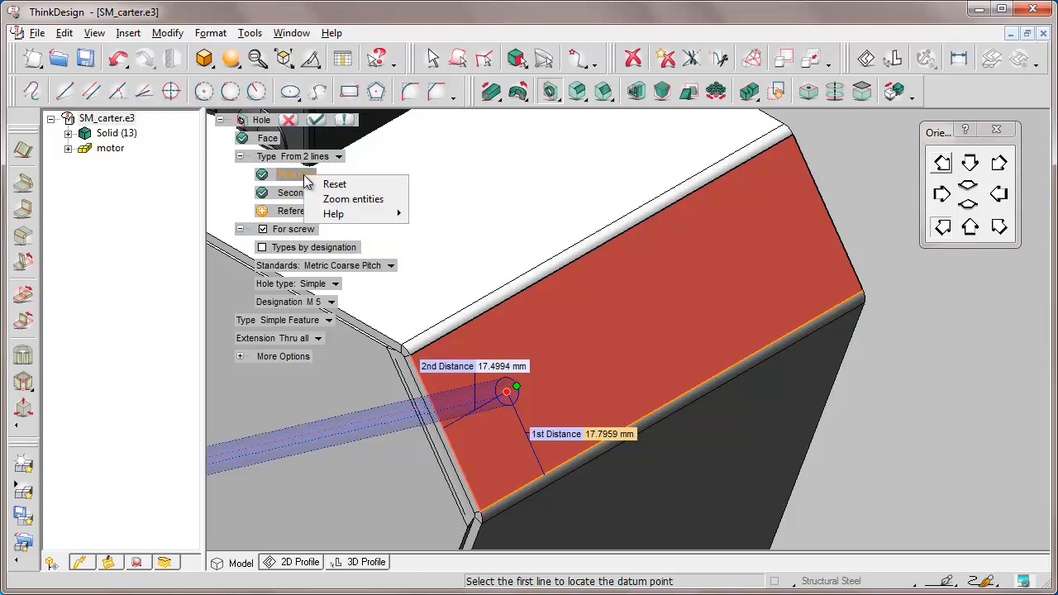
left_click(331, 184)
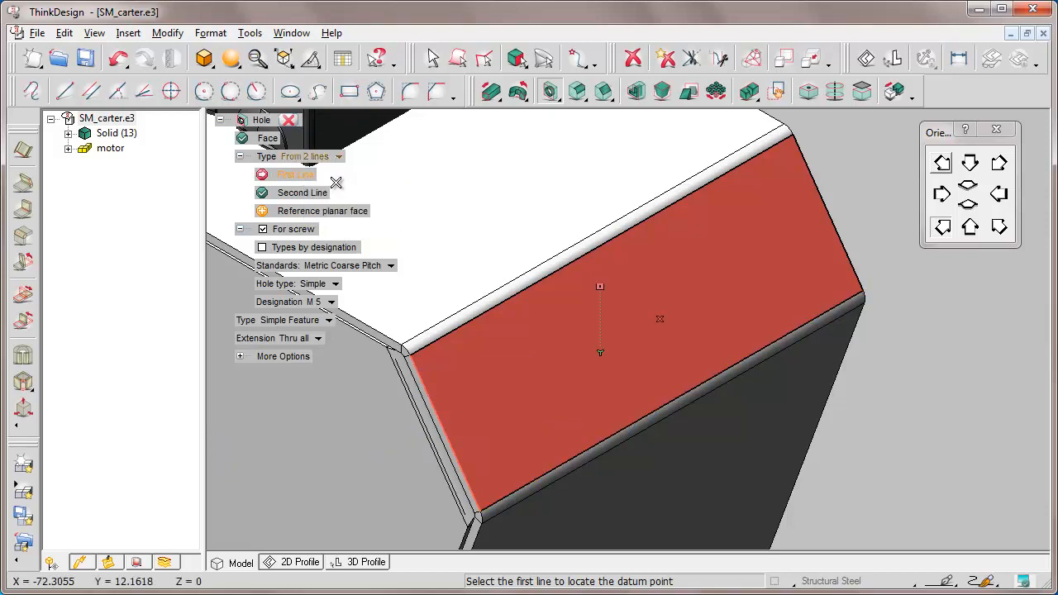
left_click(461, 325)
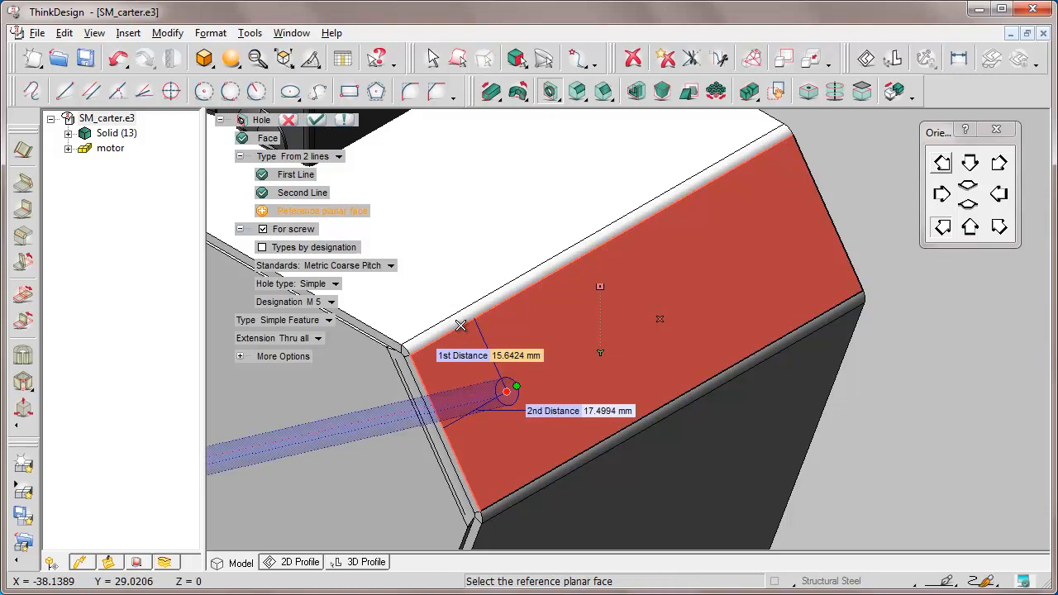
Step: Set the hole's distances to 14 mm from the sloped face's upper edge and 7 mm from its side edge
left_click(544, 362)
type("14")
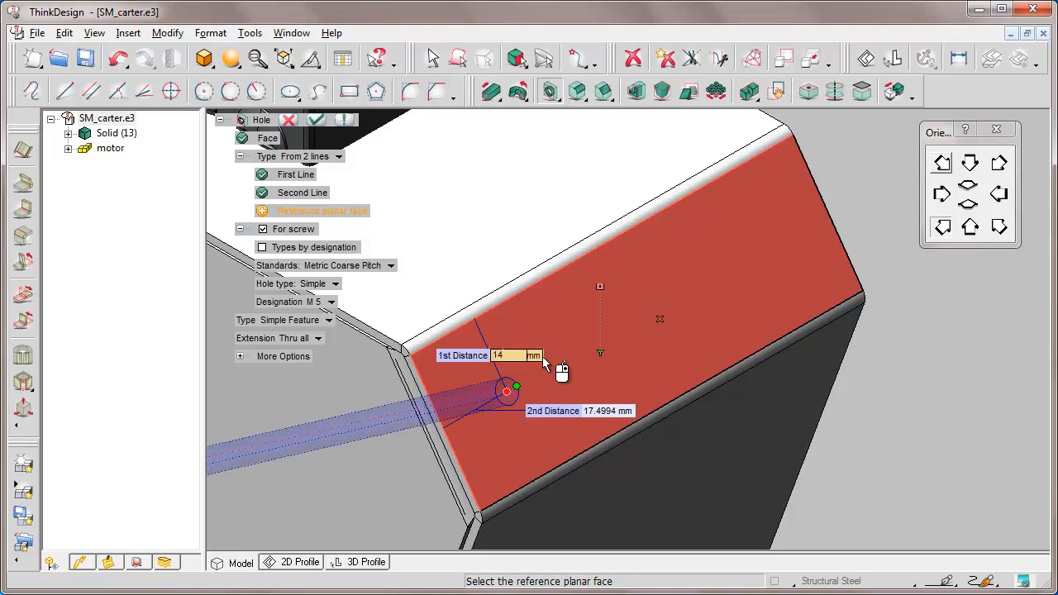
key("Return")
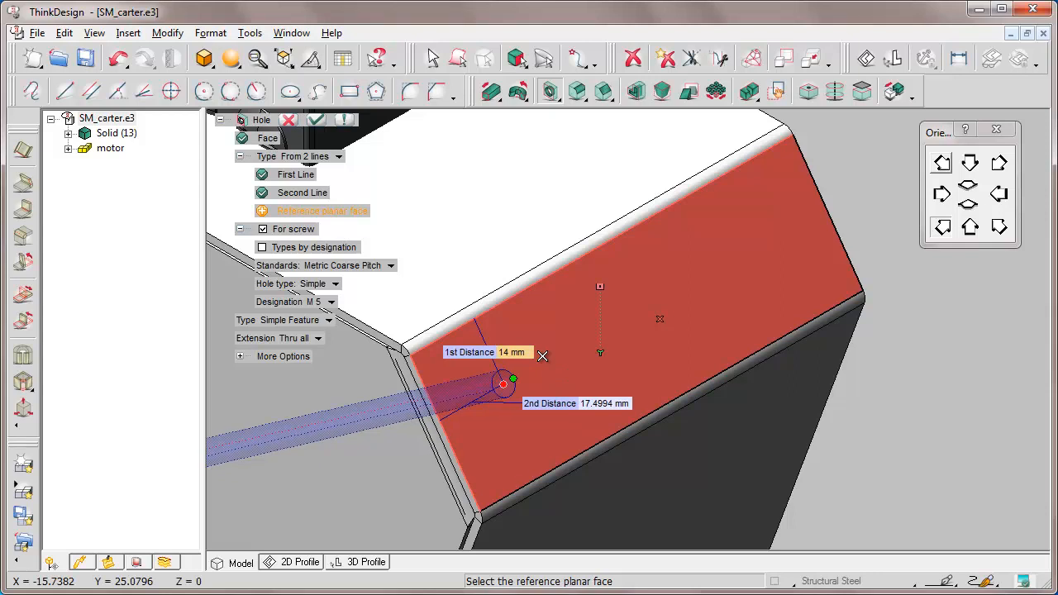
left_click(631, 408)
type("7")
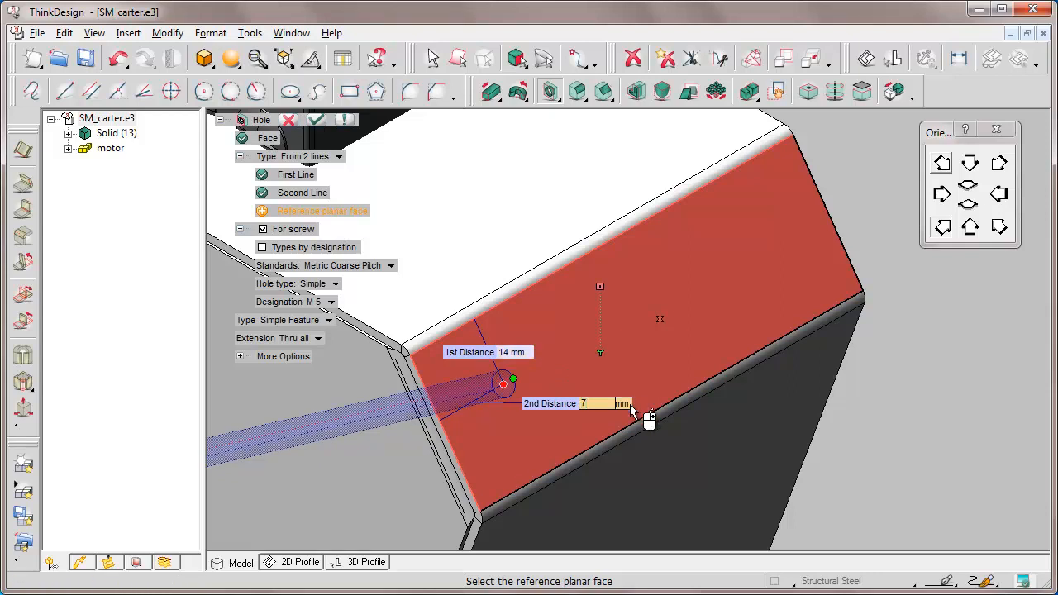
key("Return")
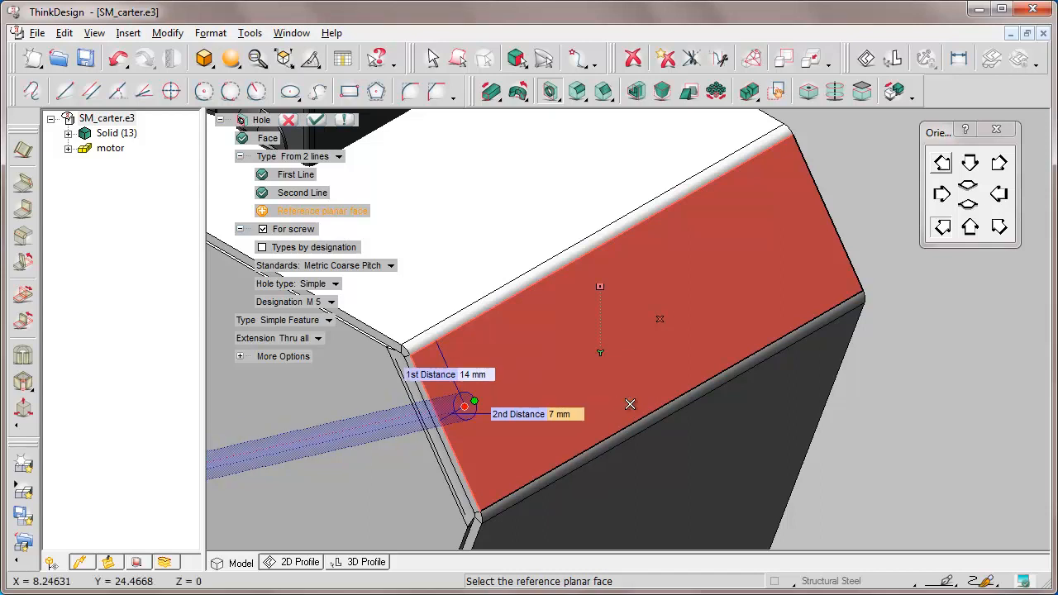
Step: Make the hole blind with a depth of 30 mm and create it
left_click(320, 340)
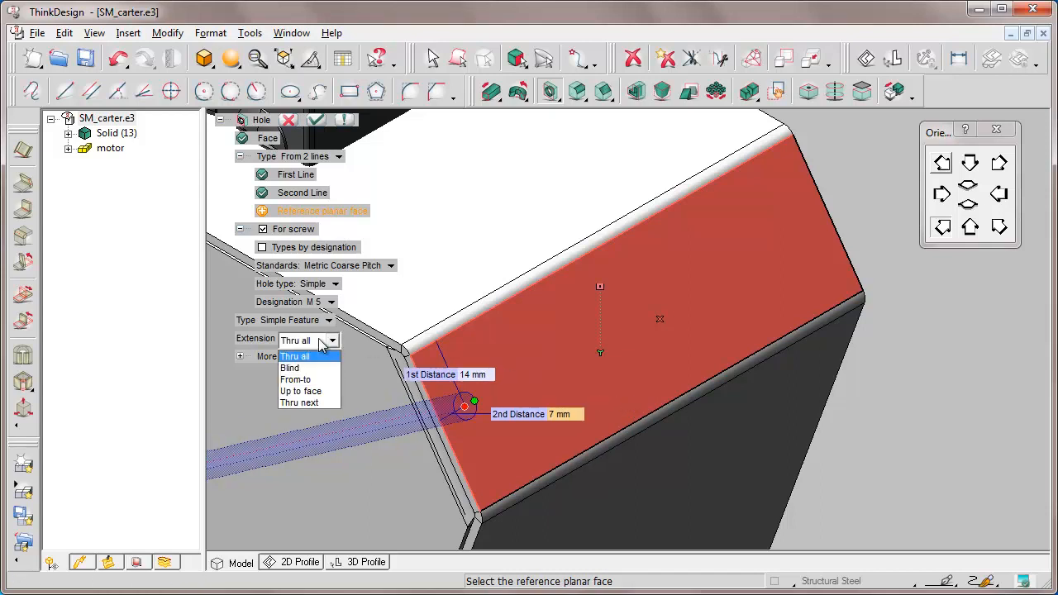
left_click(290, 368)
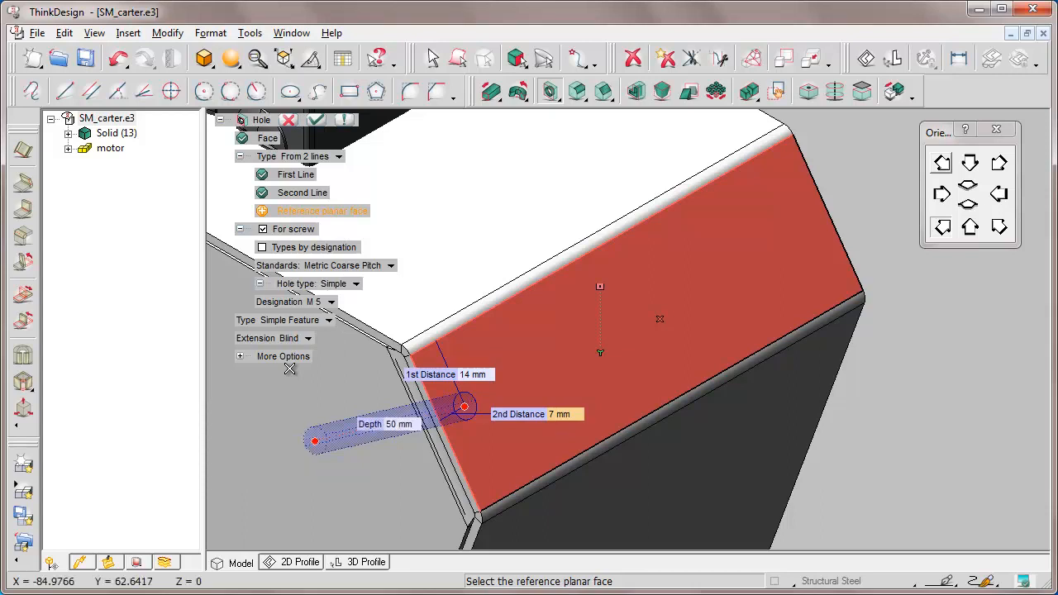
left_click(419, 425)
type("30")
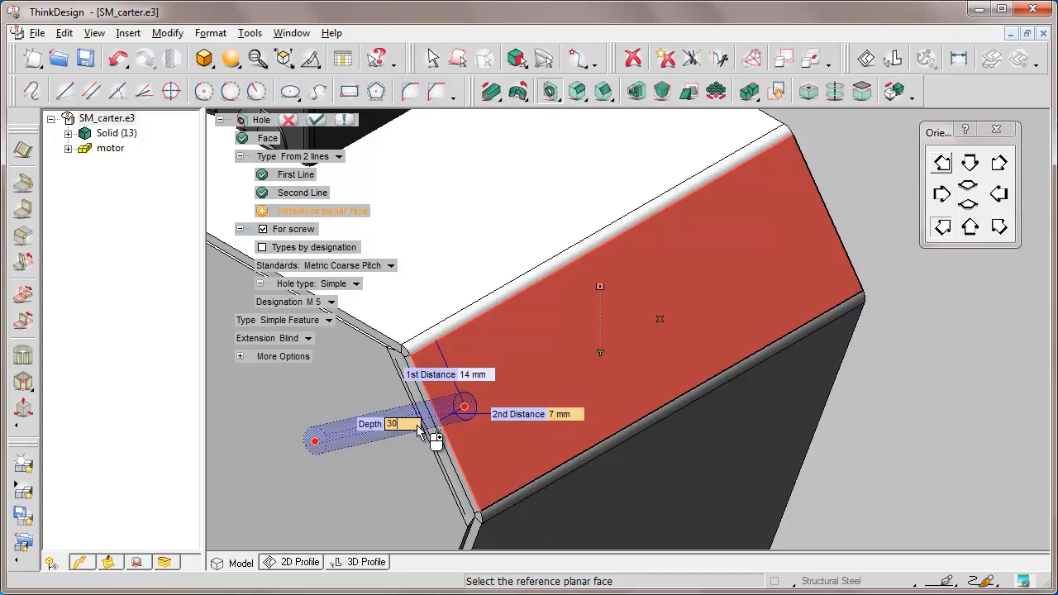
key("Return")
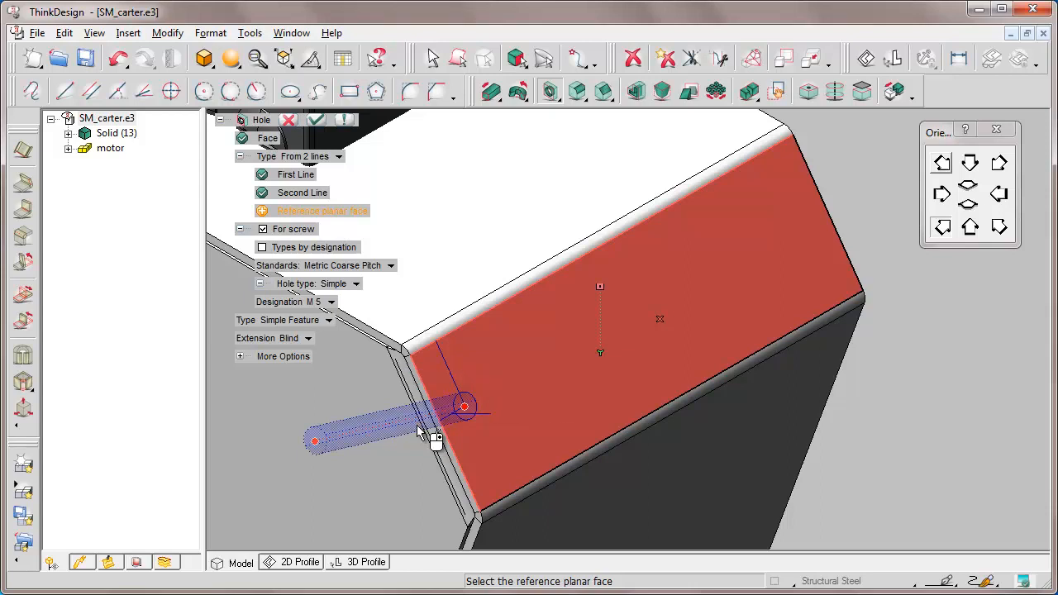
left_click(317, 121)
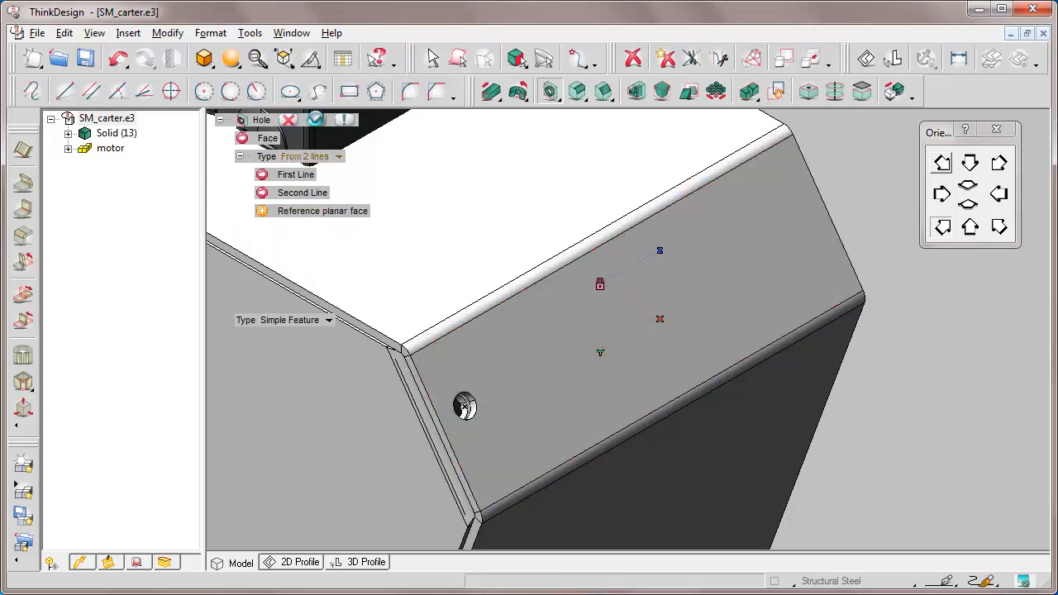
Step: Mirror the M 5 blind hole across a plane perpendicular to the sloped face's upper edge through that edge's midpoint
left_click(690, 94)
left_click_drag(206, 120, 258, 121)
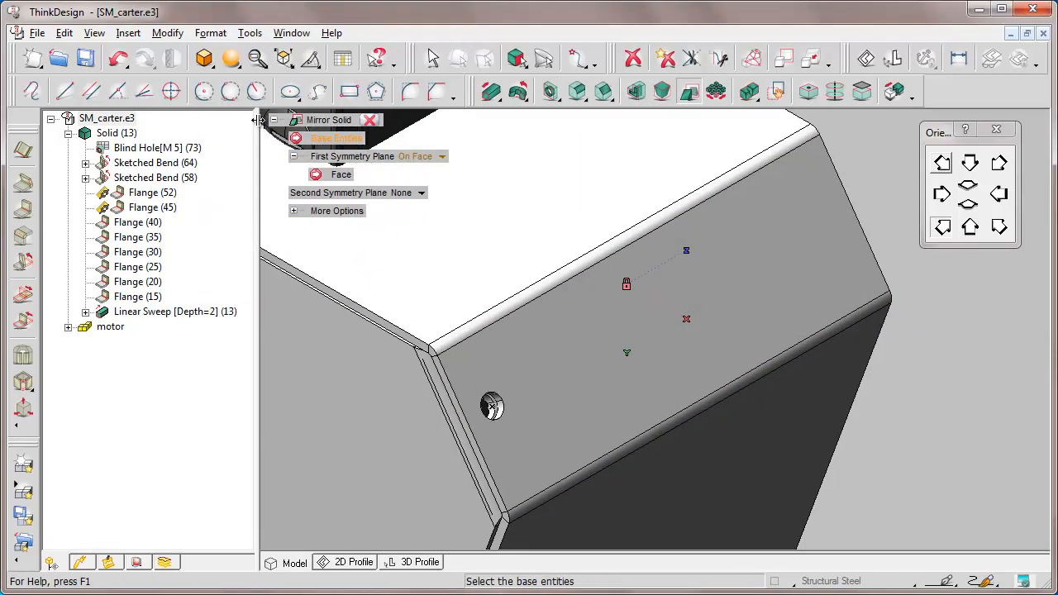
left_click(133, 152)
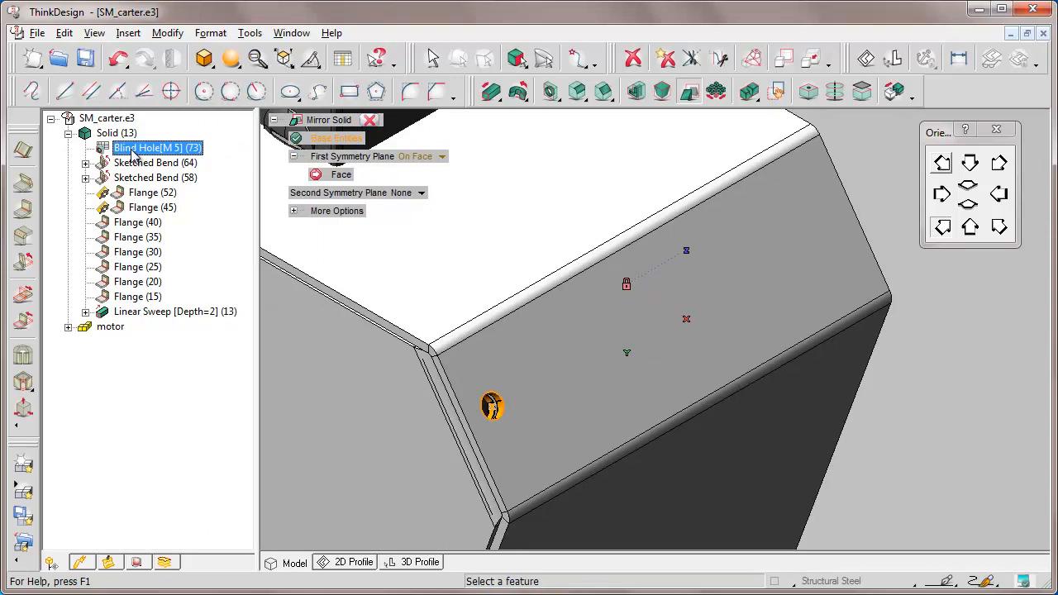
right_click(857, 174)
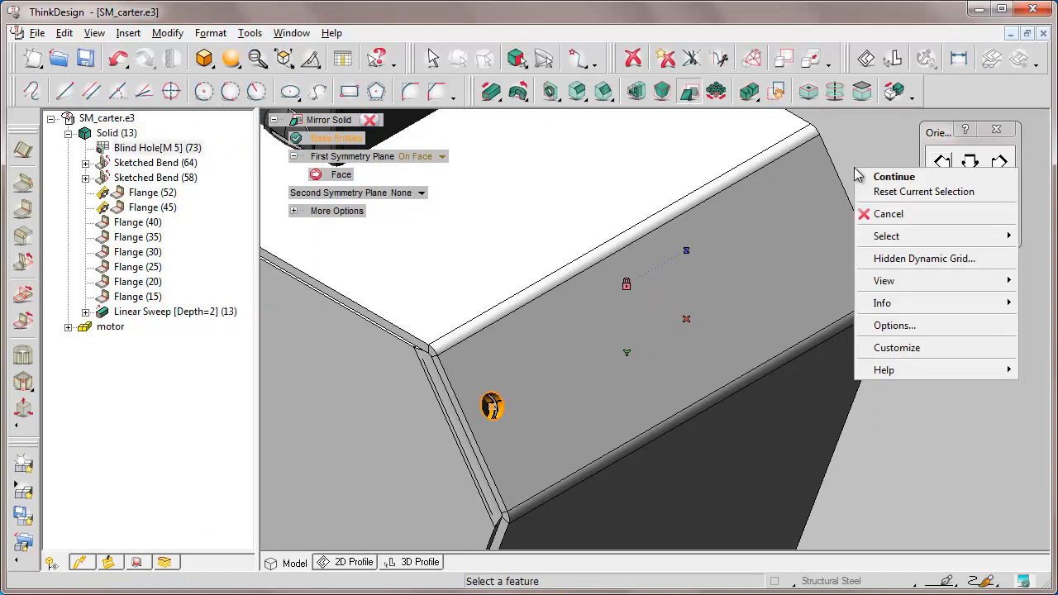
left_click(893, 177)
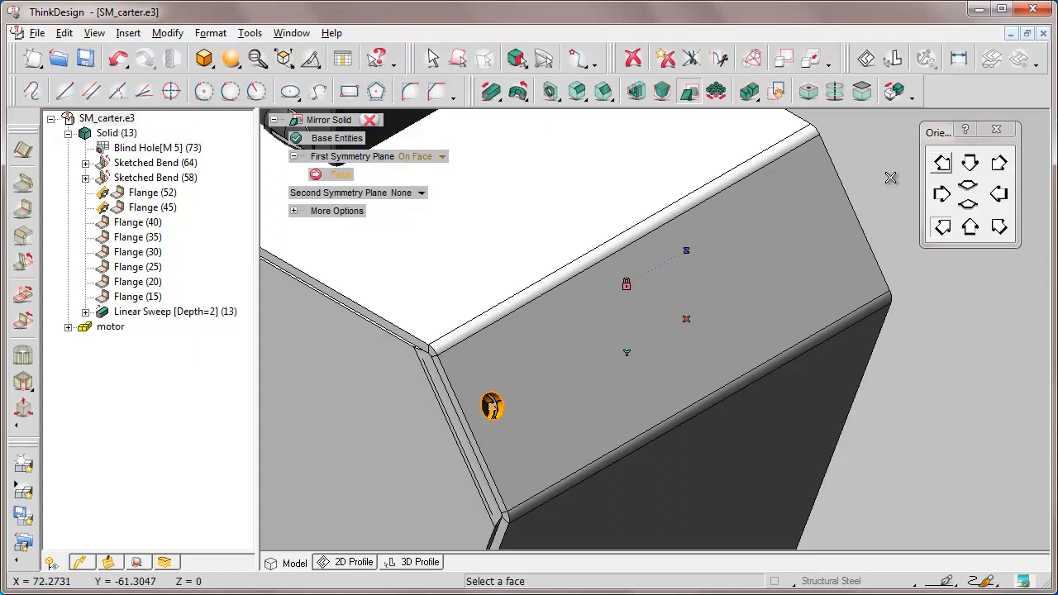
left_click(441, 159)
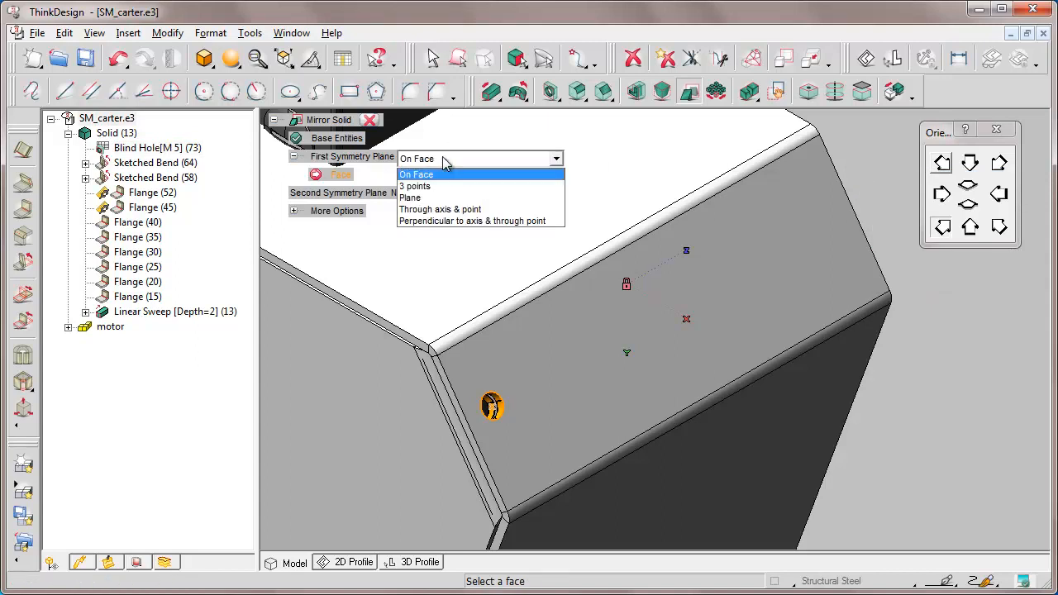
left_click(434, 221)
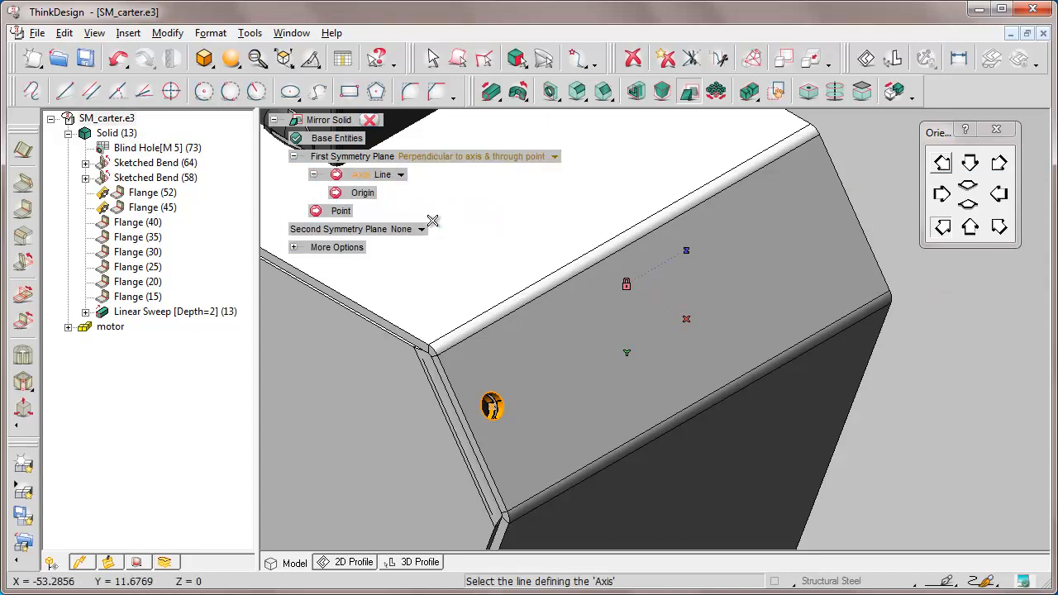
left_click(815, 135)
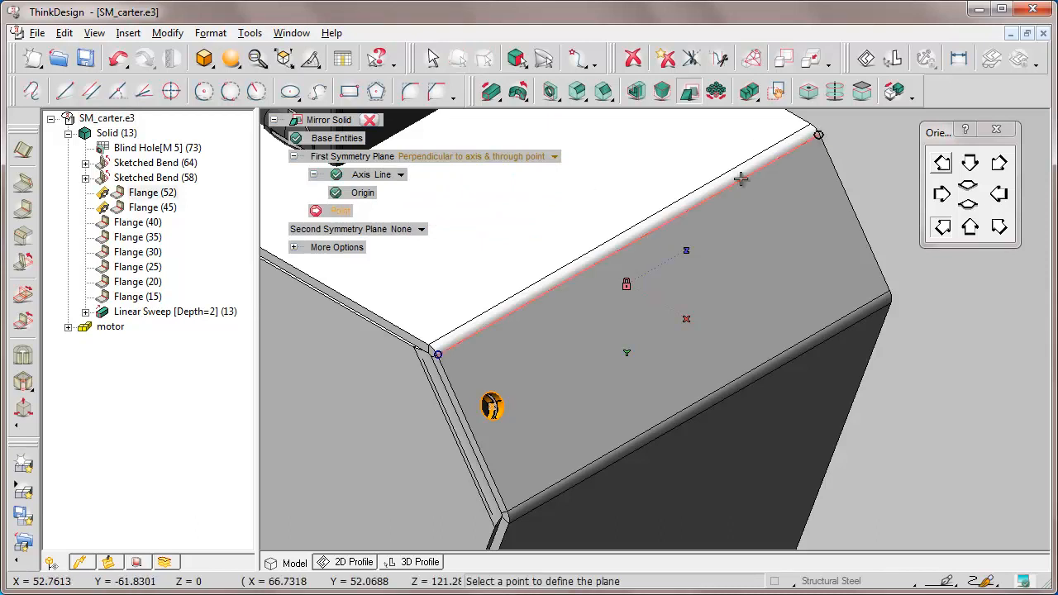
left_click(628, 246)
left_click(397, 120)
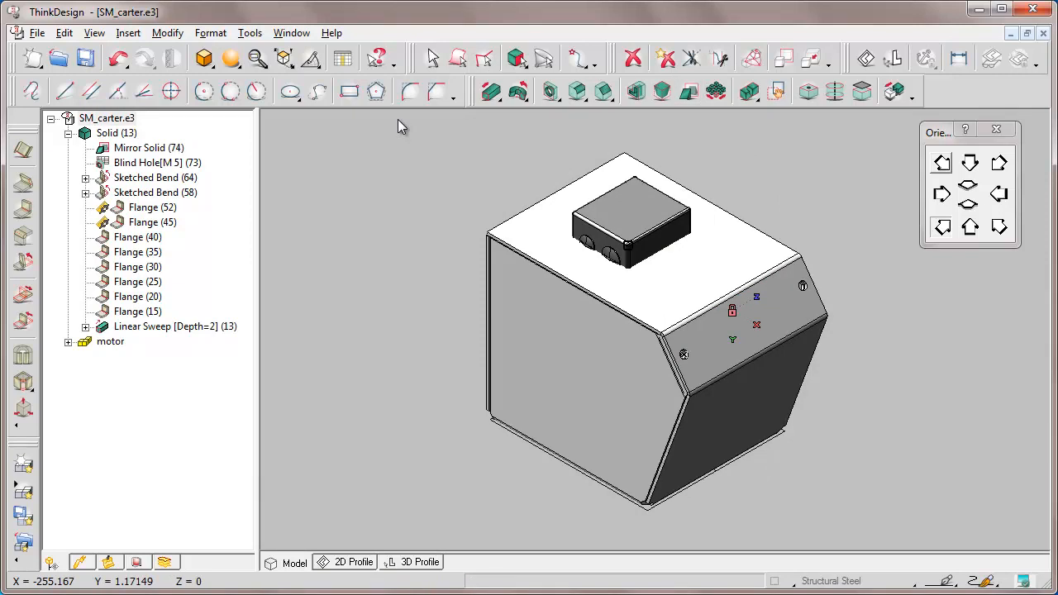
Step: Preview a Local unbend of the bends along the sloped face's upper and lower edges, keeping the lower front face fixed
left_click(23, 296)
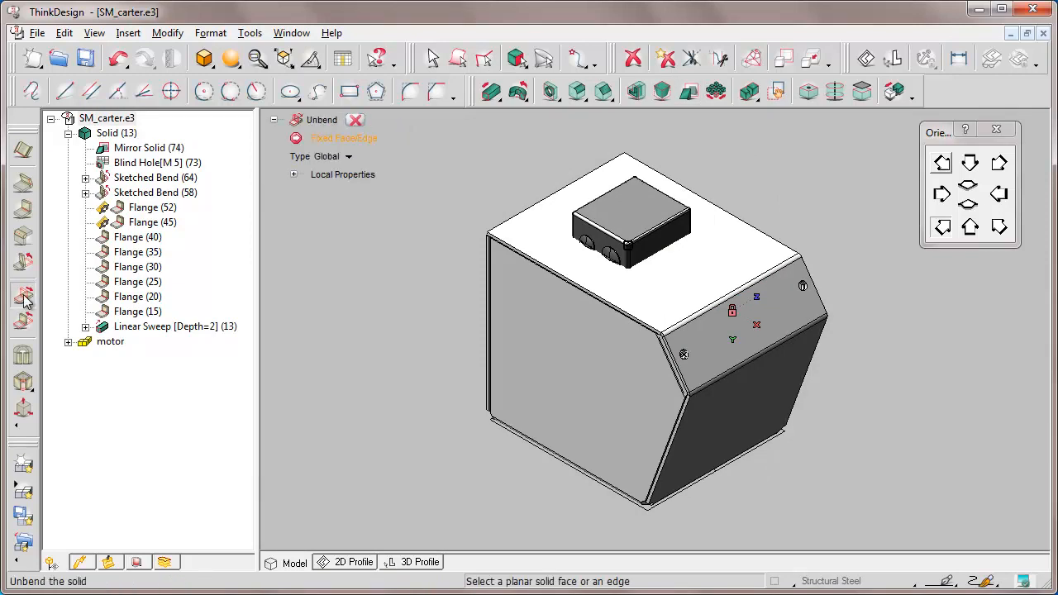
left_click(351, 159)
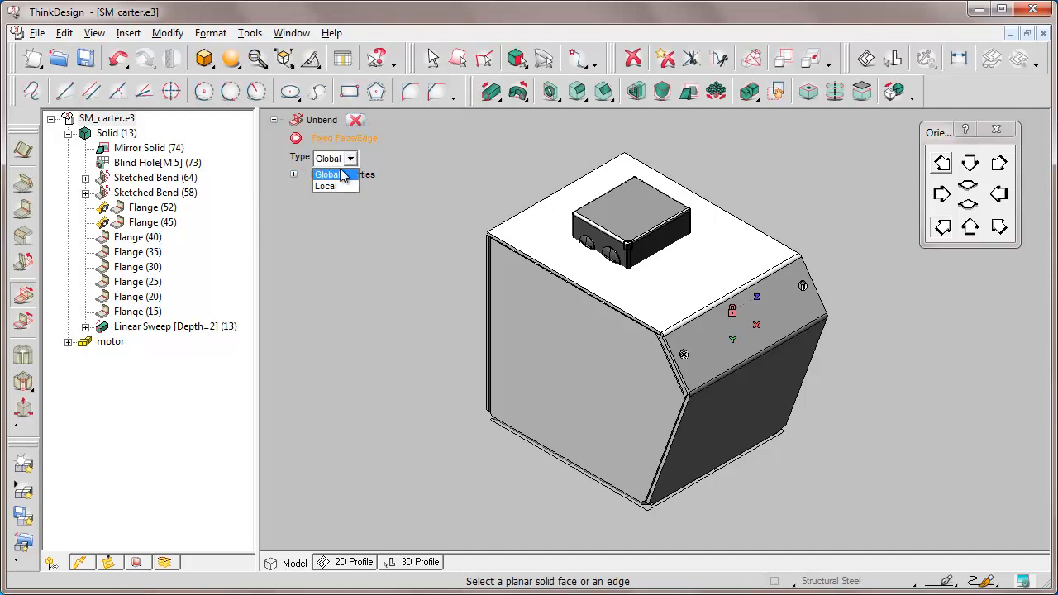
left_click(327, 186)
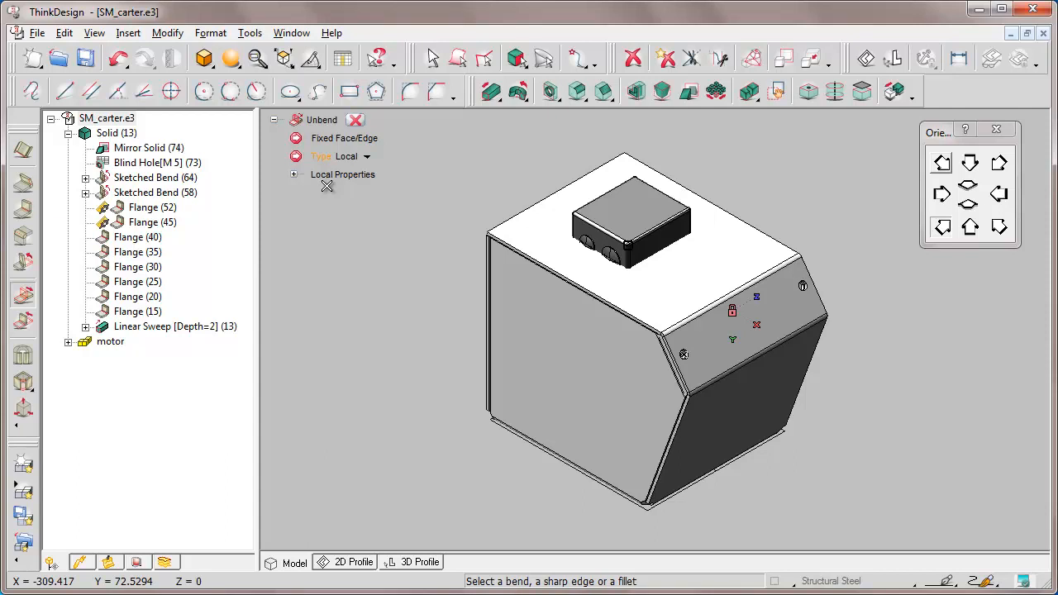
left_click(333, 138)
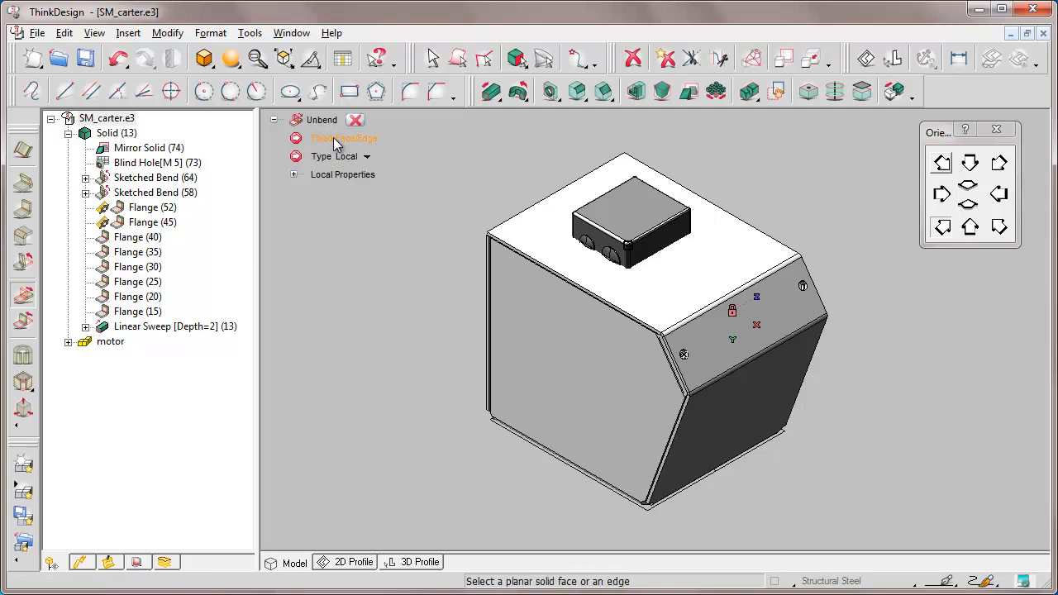
left_click(735, 417)
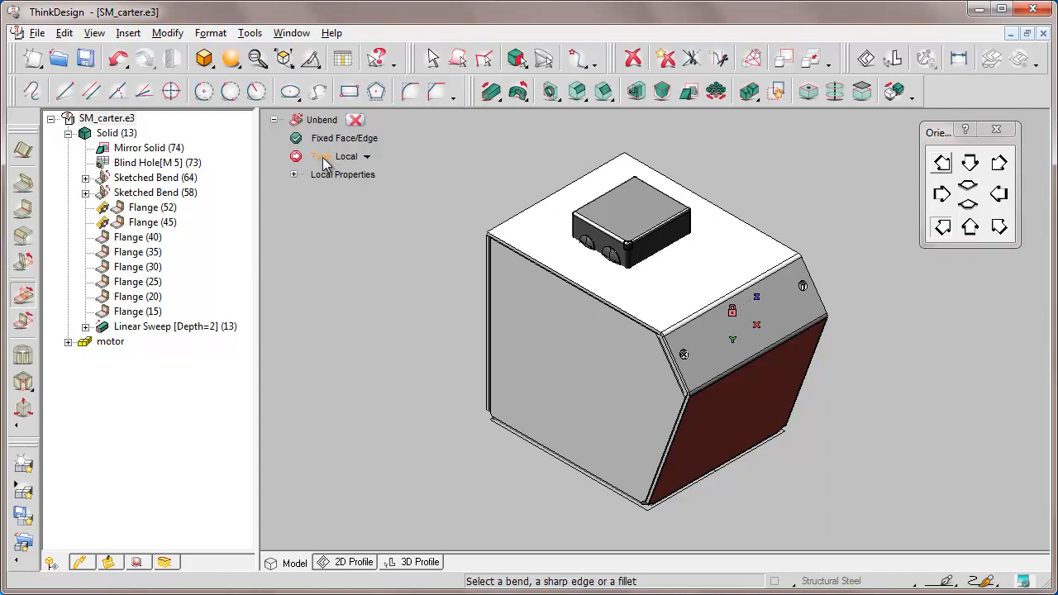
left_click(727, 373)
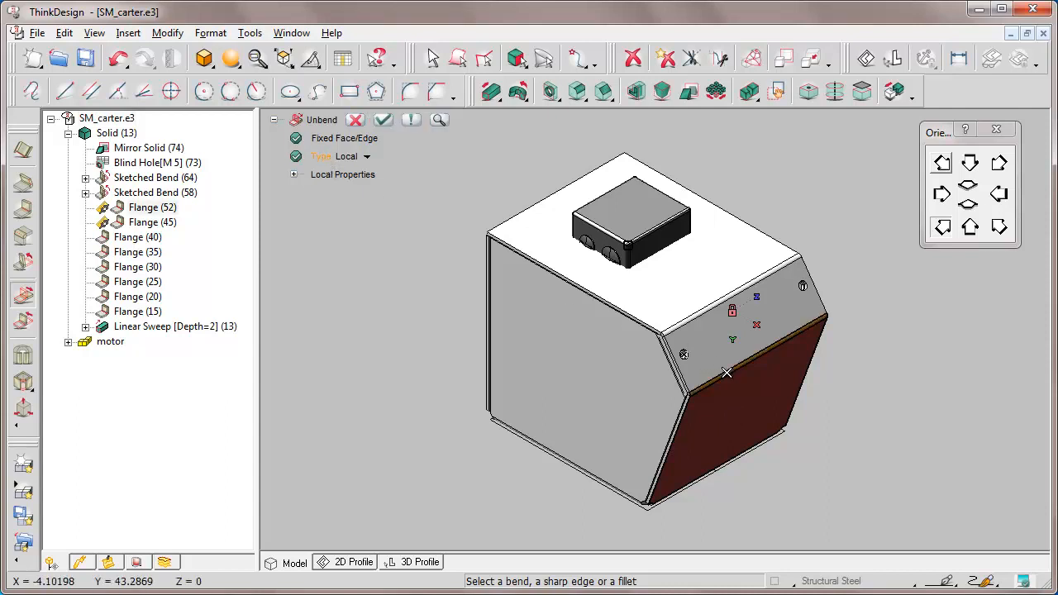
left_click(708, 309)
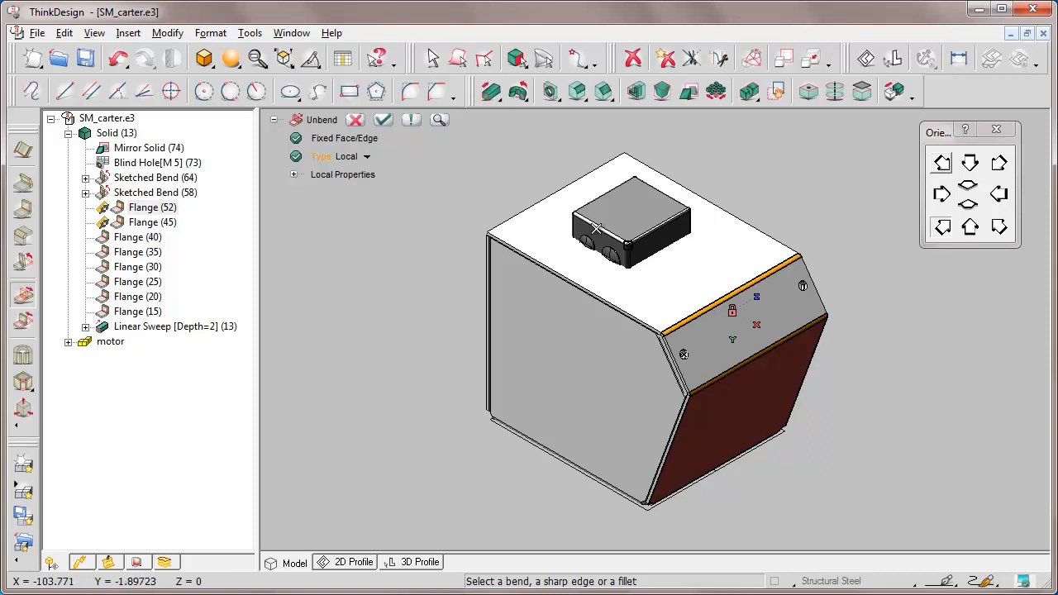
left_click(440, 120)
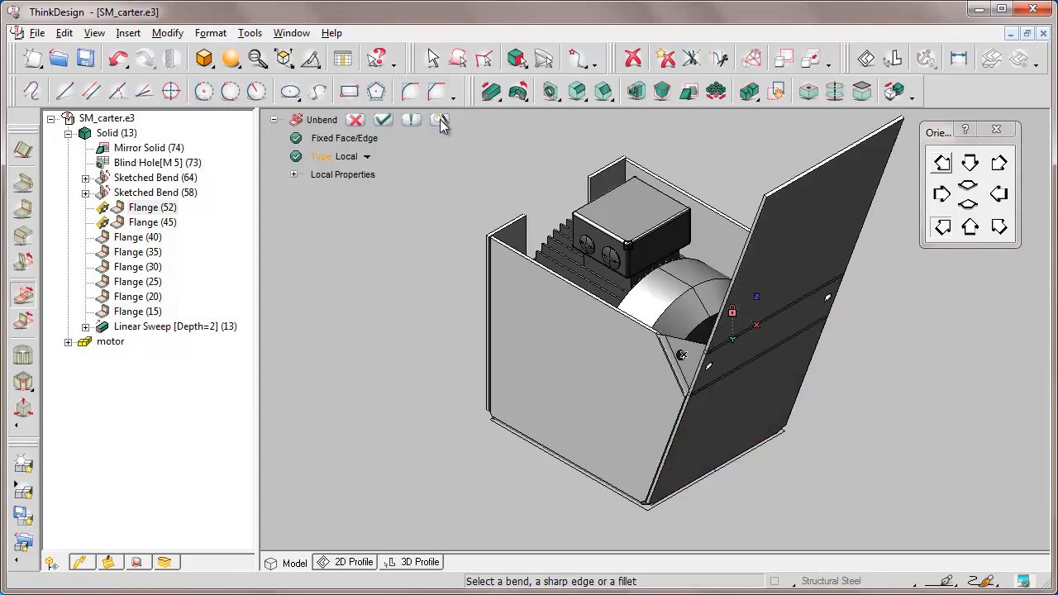
Step: Examine the local unbend preview from several isometric directions and cancel the unbend
left_click(1000, 164)
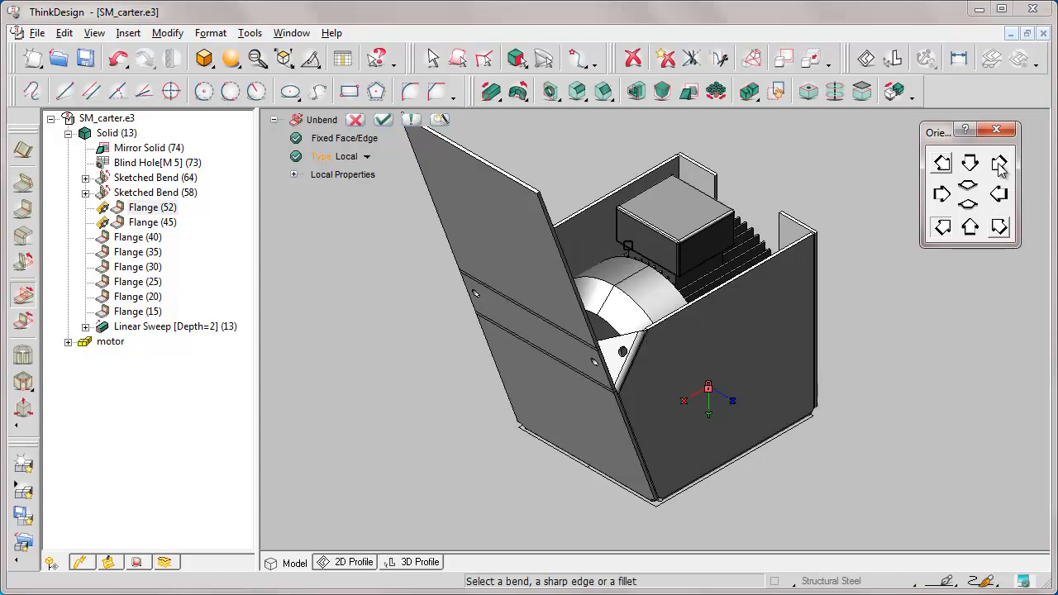
left_click(942, 163)
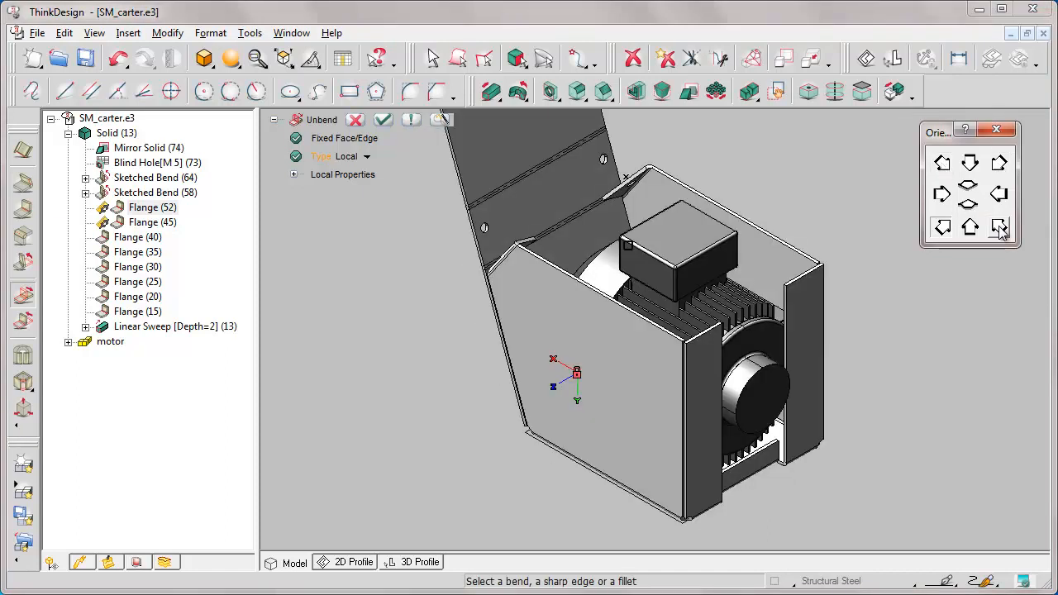
left_click(1000, 228)
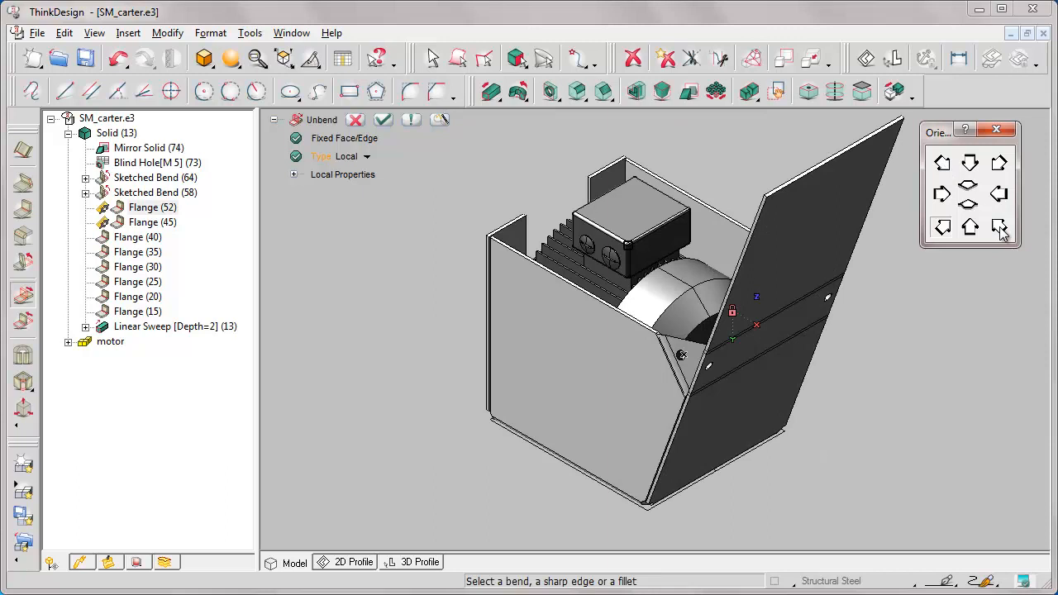
left_click(943, 229)
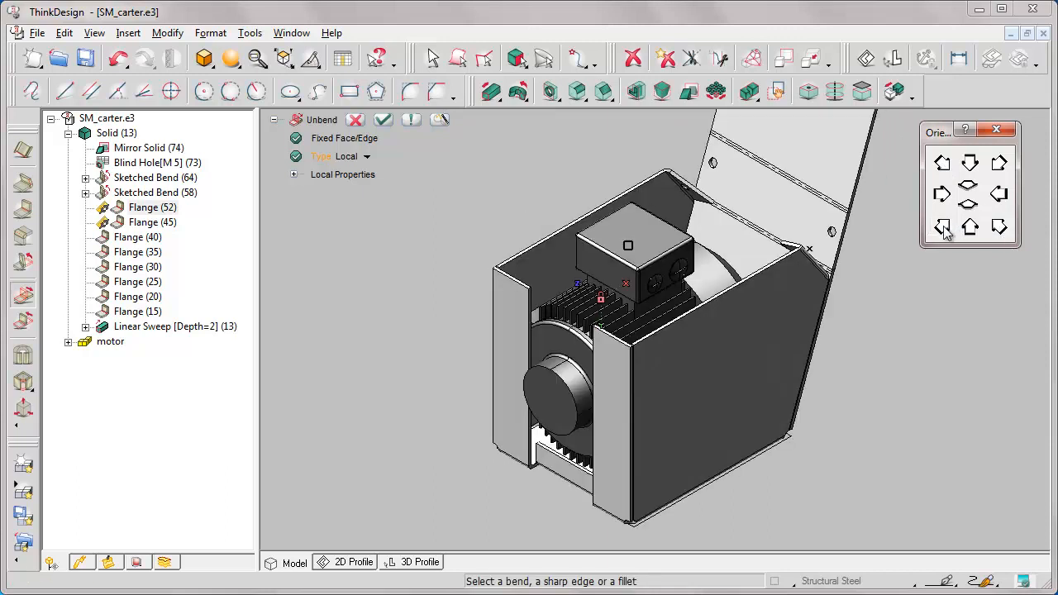
left_click(355, 120)
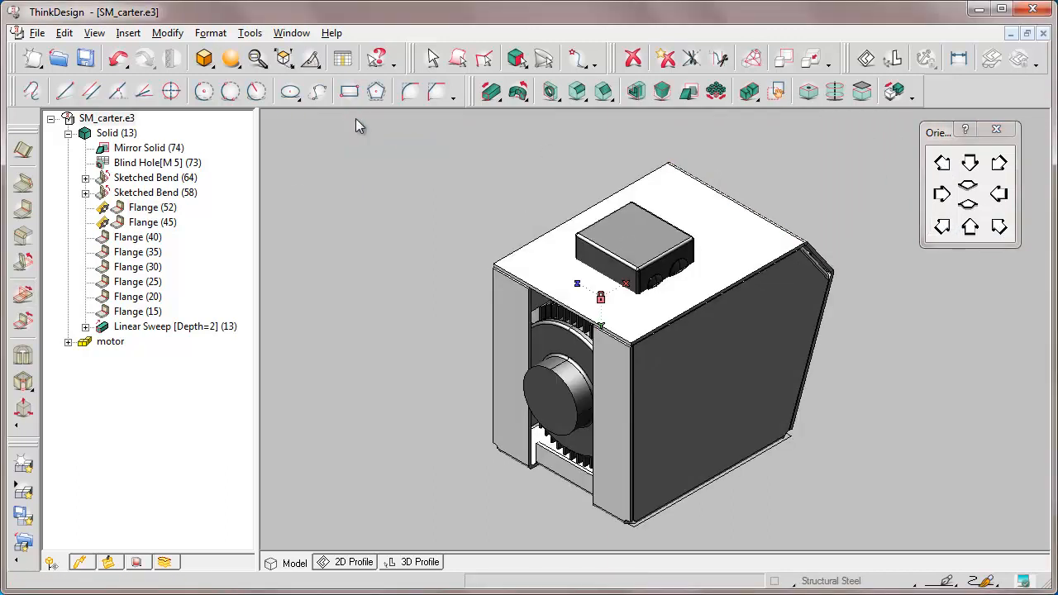
Step: Set the rendering to High Quality + Materials and start a 2D profile on a work plane placed on the cover's top face
left_click(232, 60)
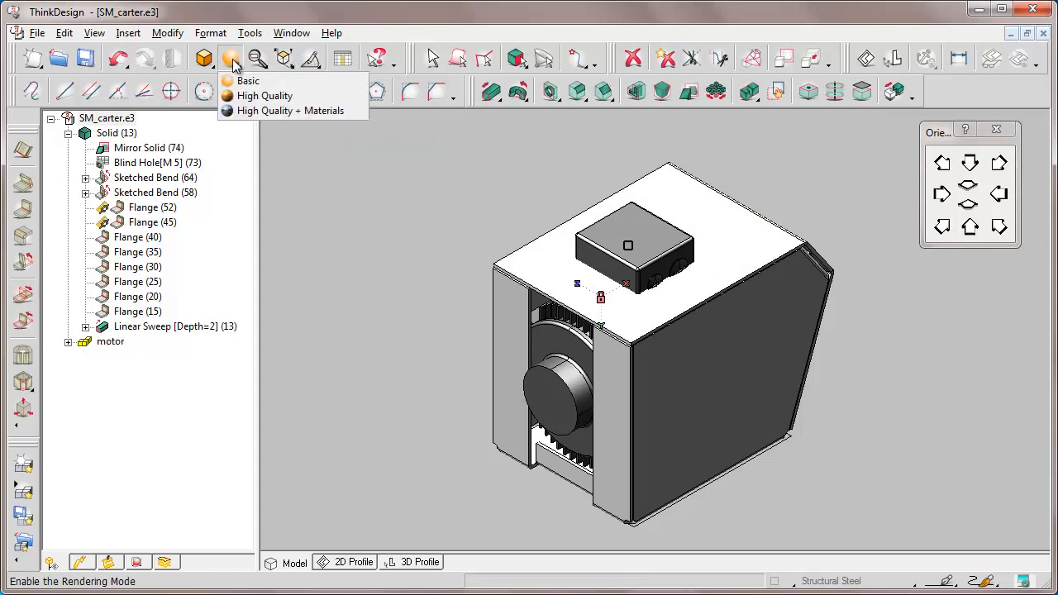
left_click(287, 111)
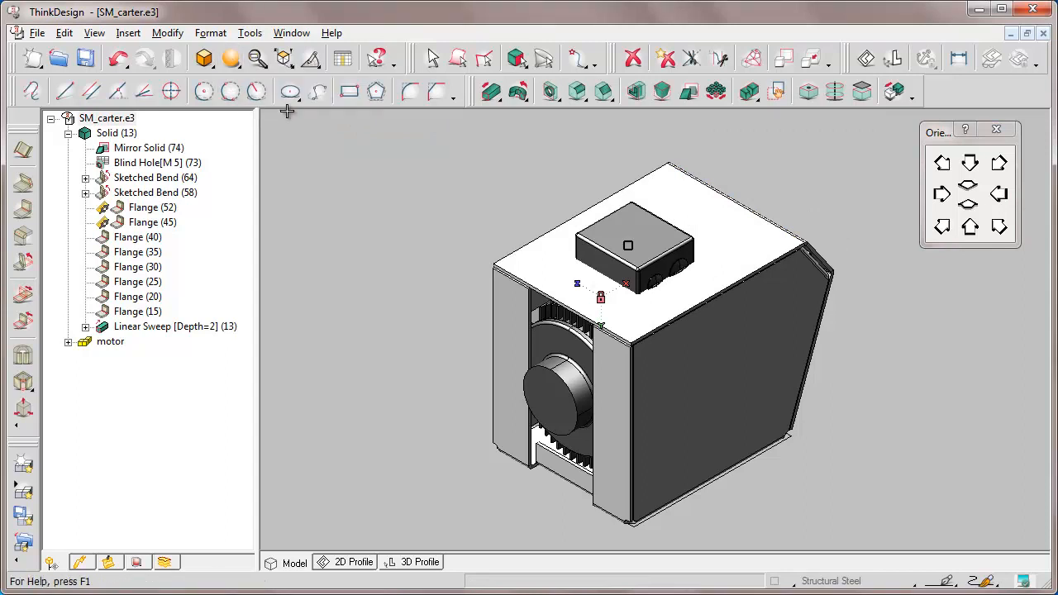
right_click(701, 220)
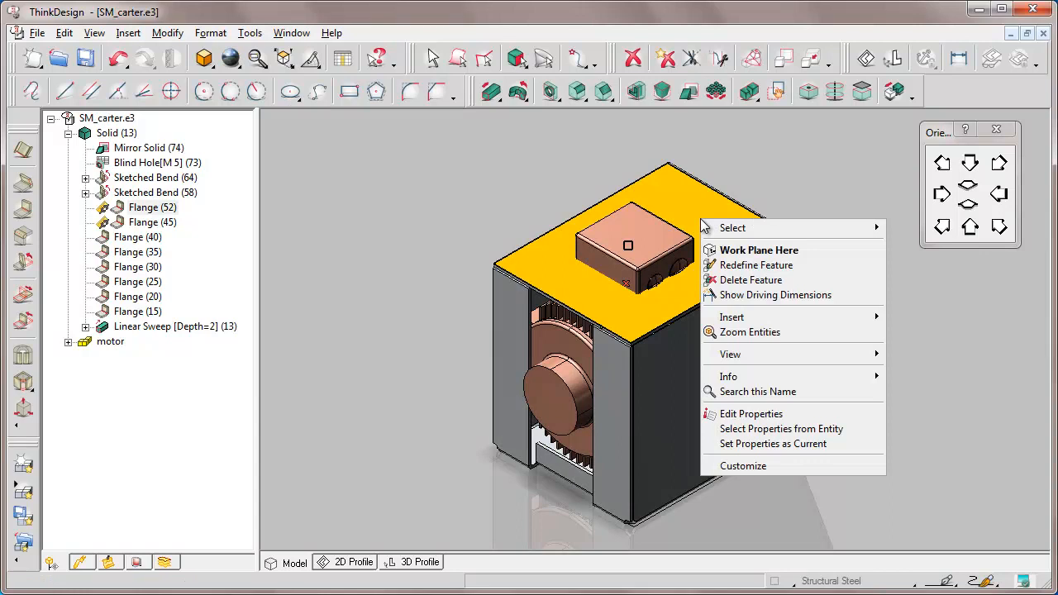
left_click(743, 250)
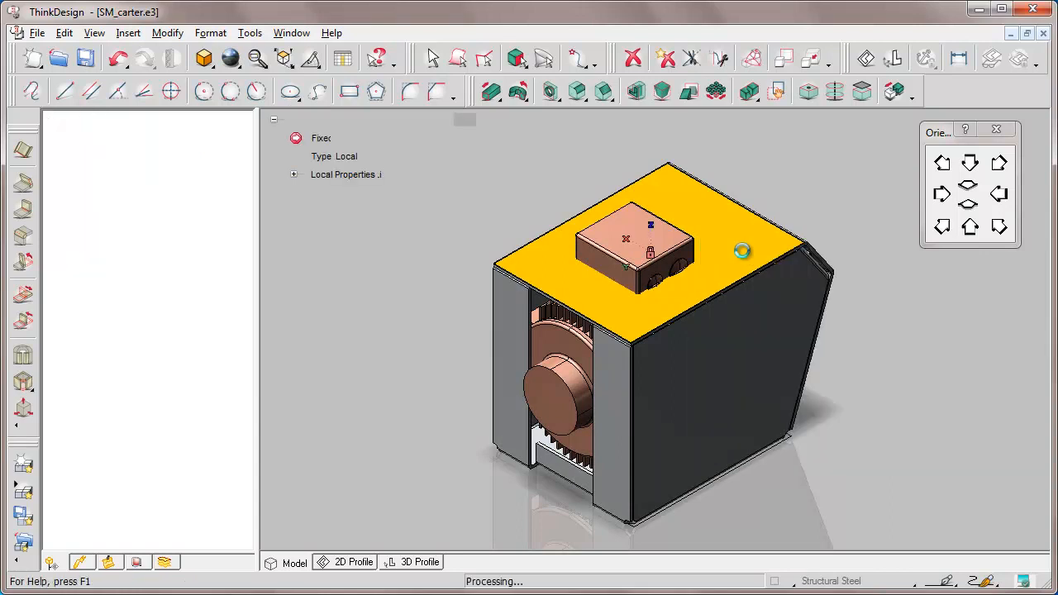
left_click(352, 563)
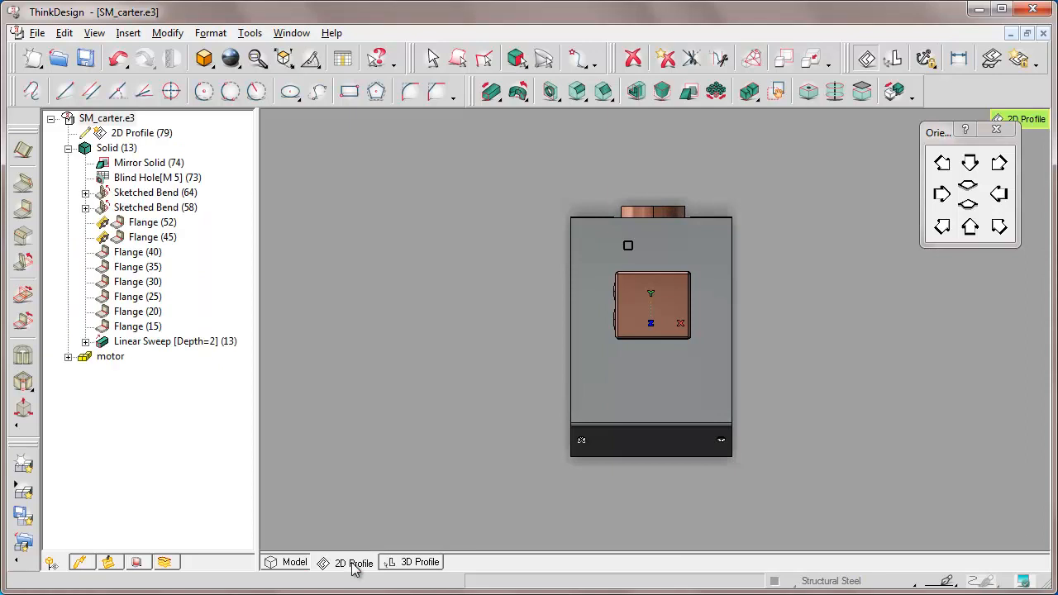
Step: Draw a rectangle by 2 vertices around the motor's terminal box, leaving clearance on all four sides
left_click(257, 59)
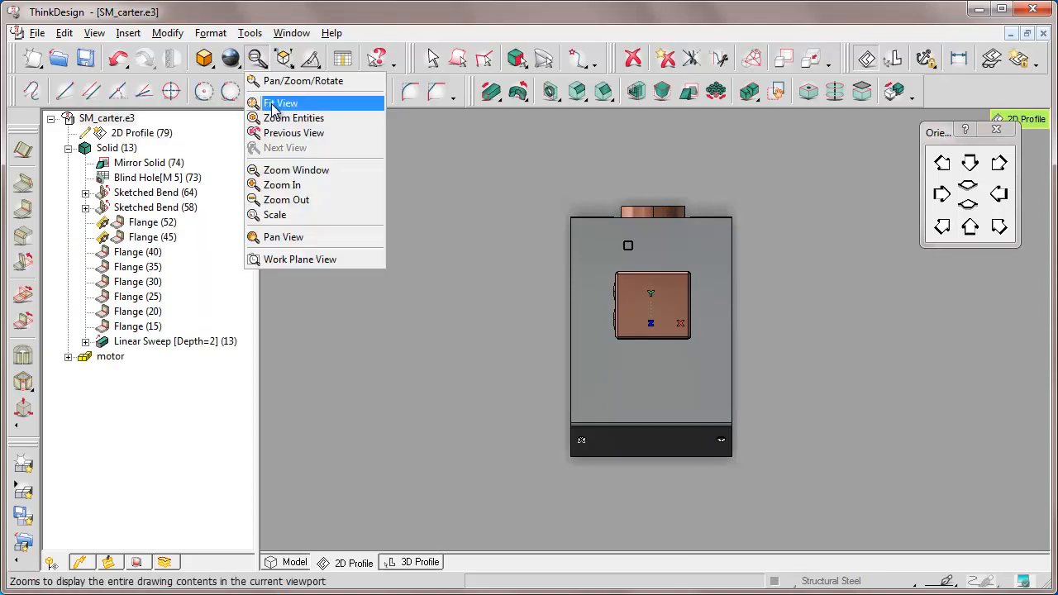
left_click(293, 170)
left_click(586, 258)
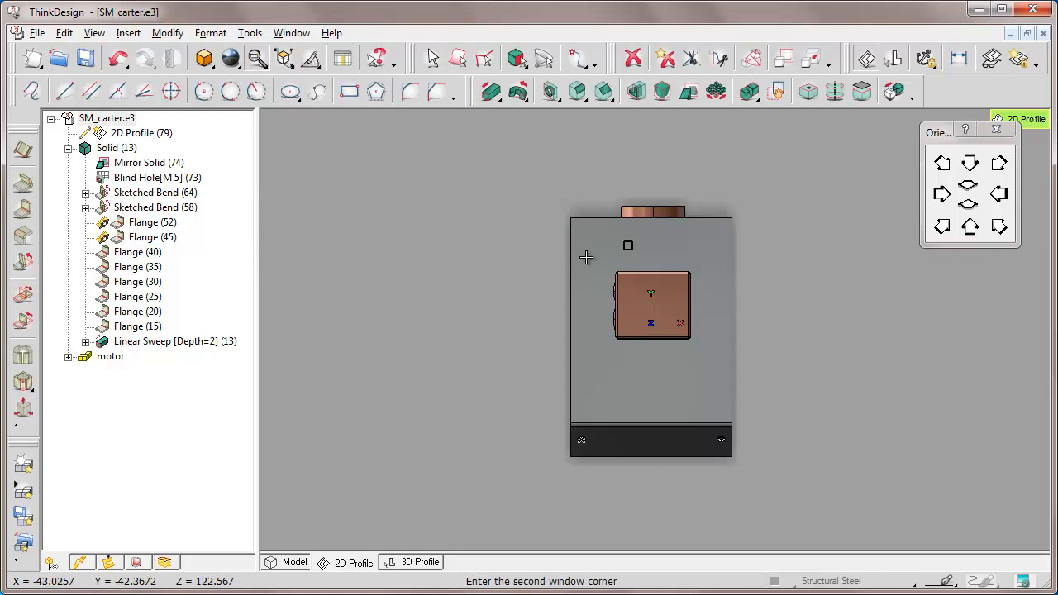
left_click(718, 354)
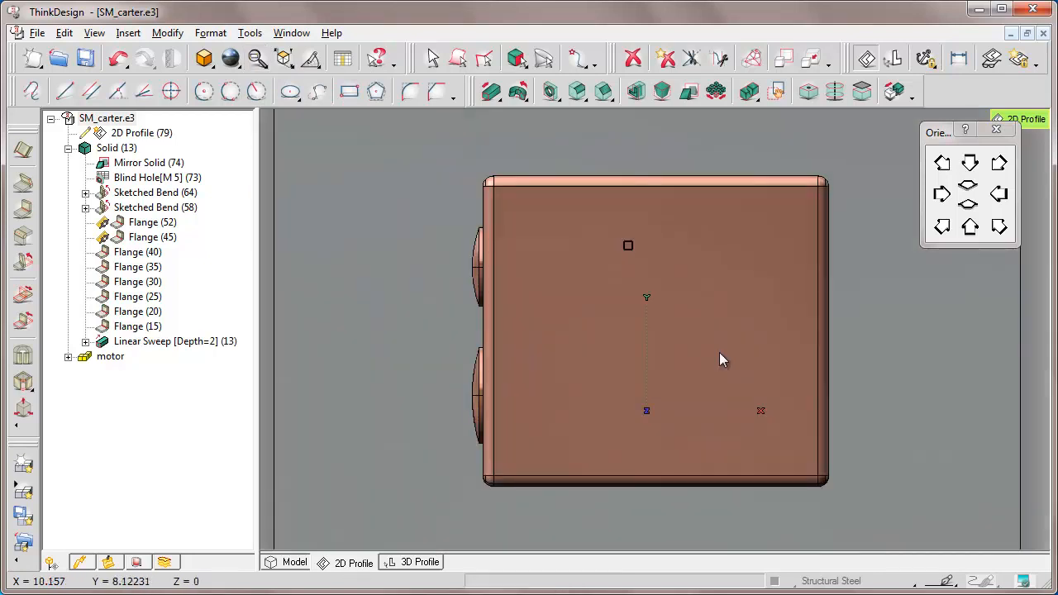
left_click(350, 92)
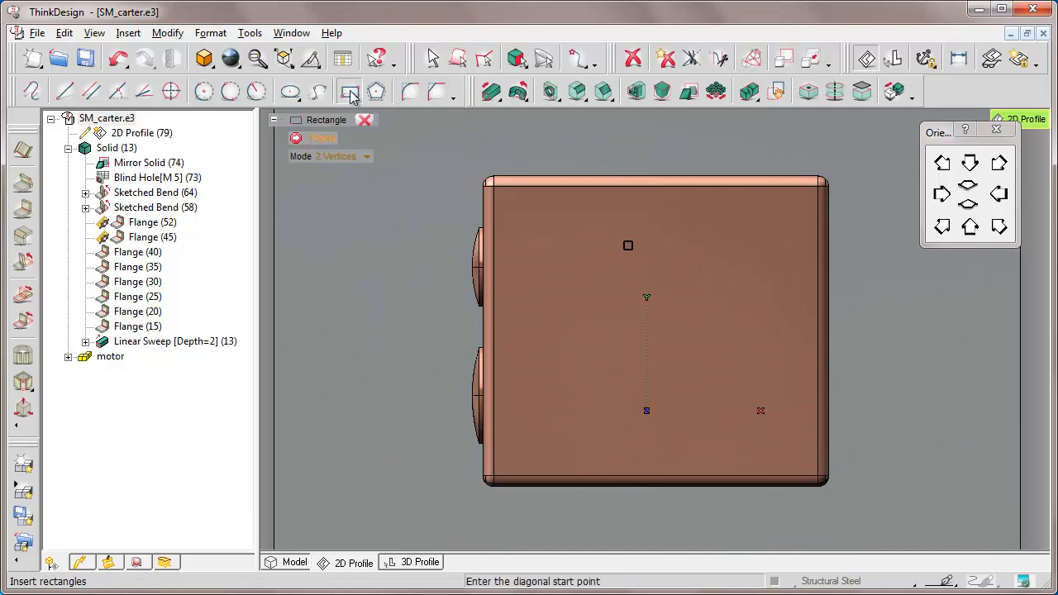
left_click(432, 153)
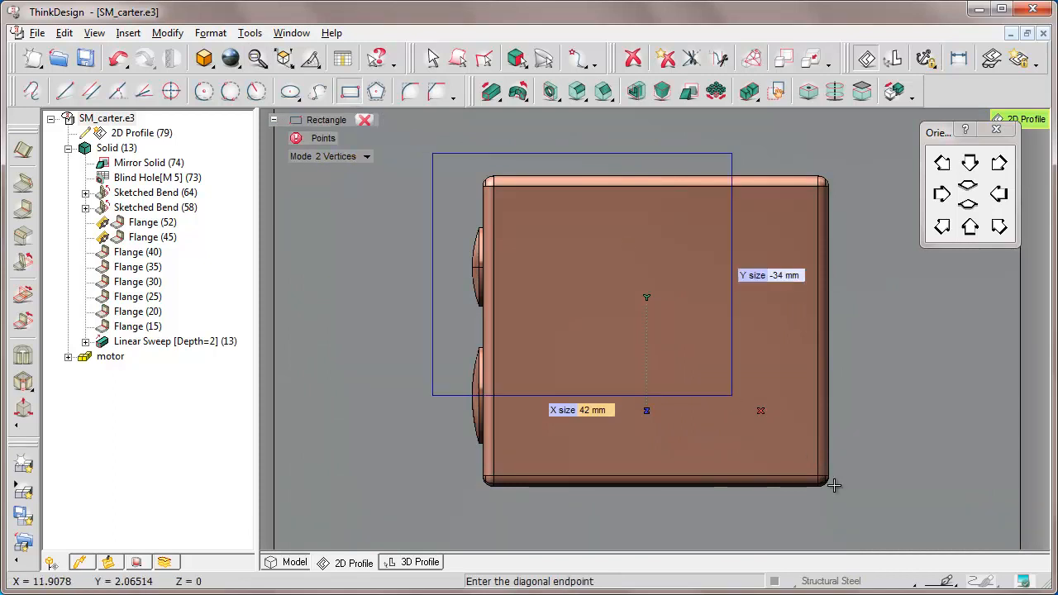
left_click(861, 509)
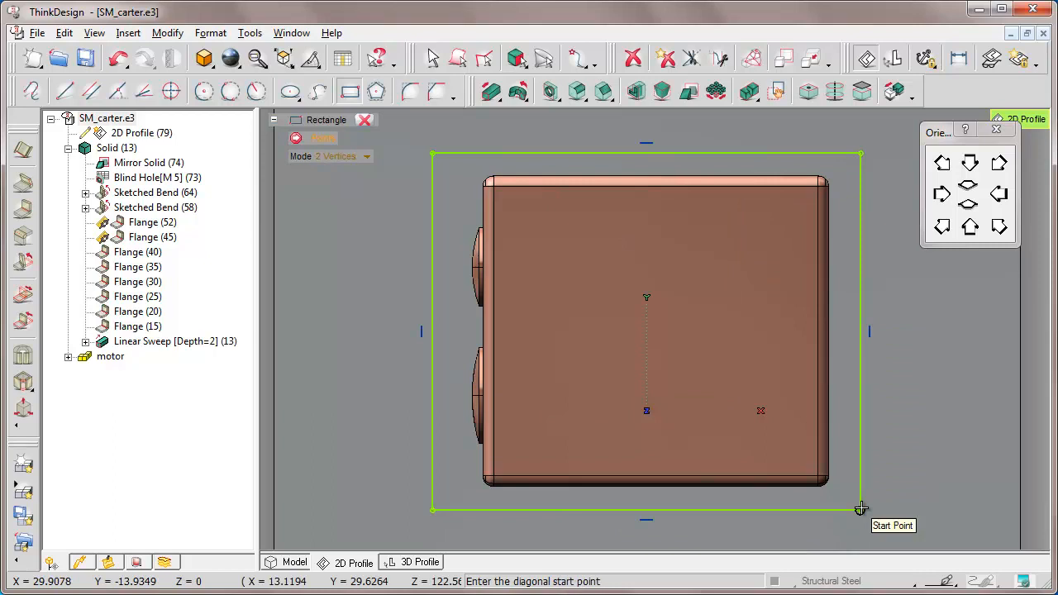
left_click(364, 120)
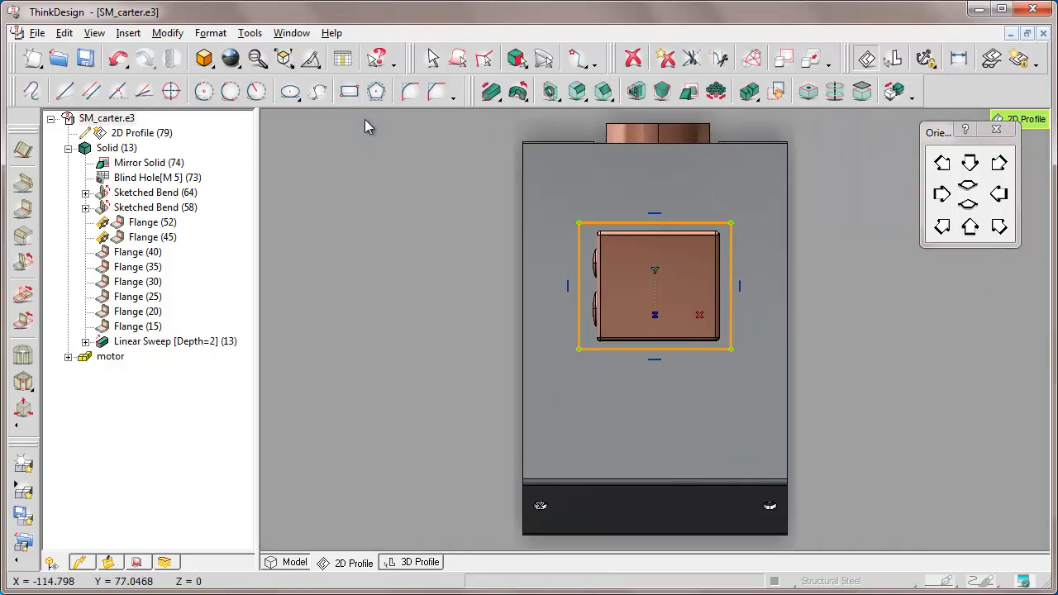
Step: Cut a Linear Slot from the rectangle profile through the cover's top face with Thru next extension, directed down into the cover
left_click(294, 563)
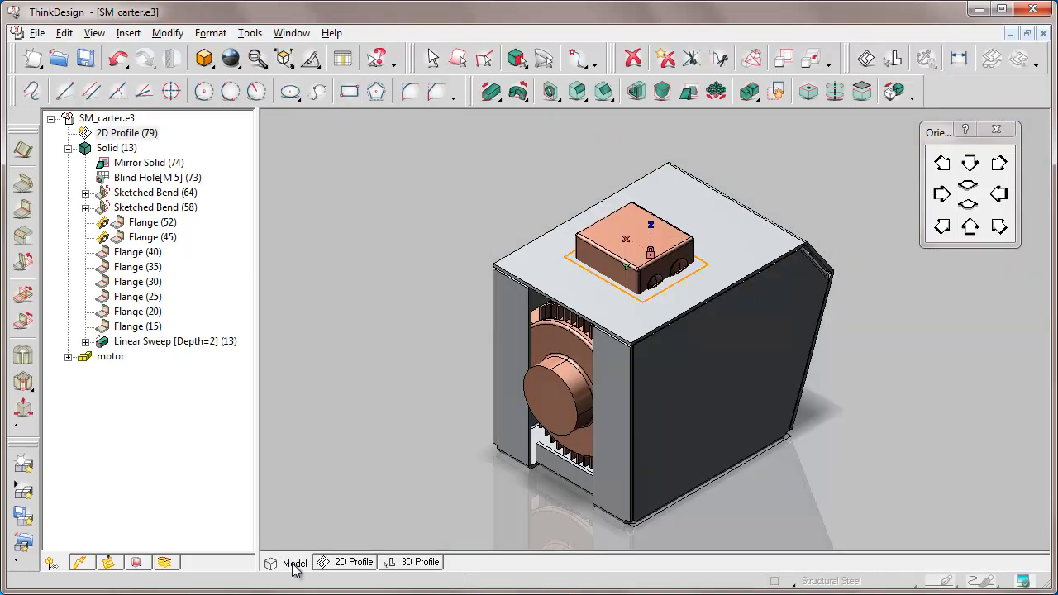
left_click(492, 92)
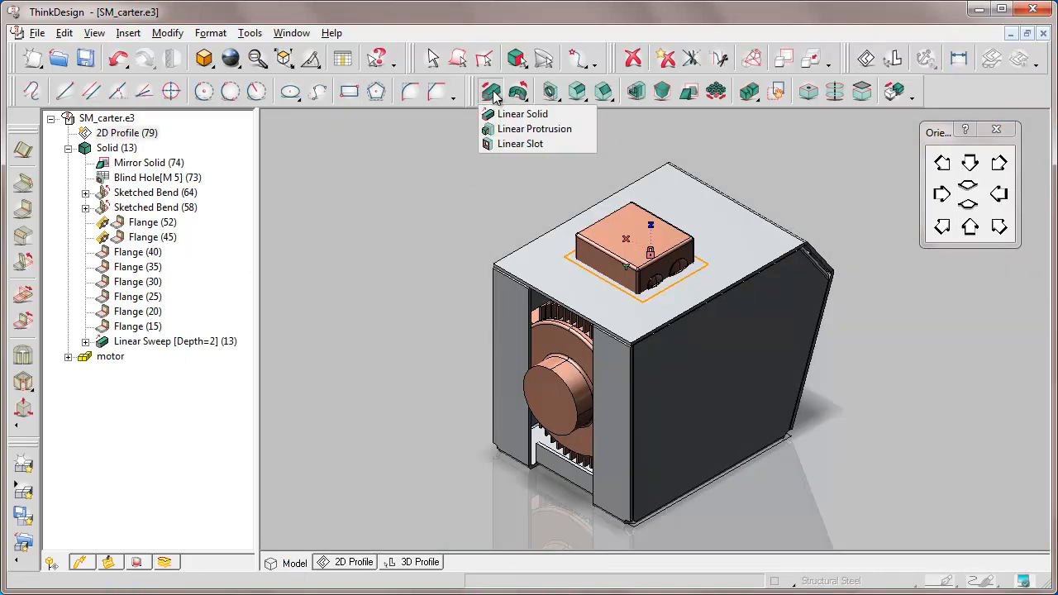
left_click(516, 144)
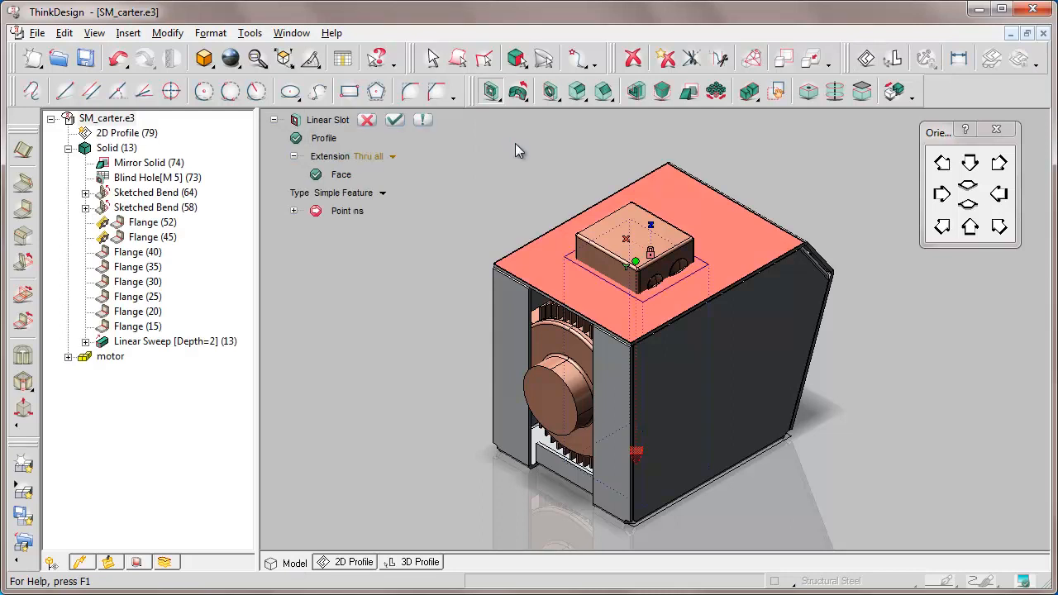
middle_click_drag(685, 197, 734, 270)
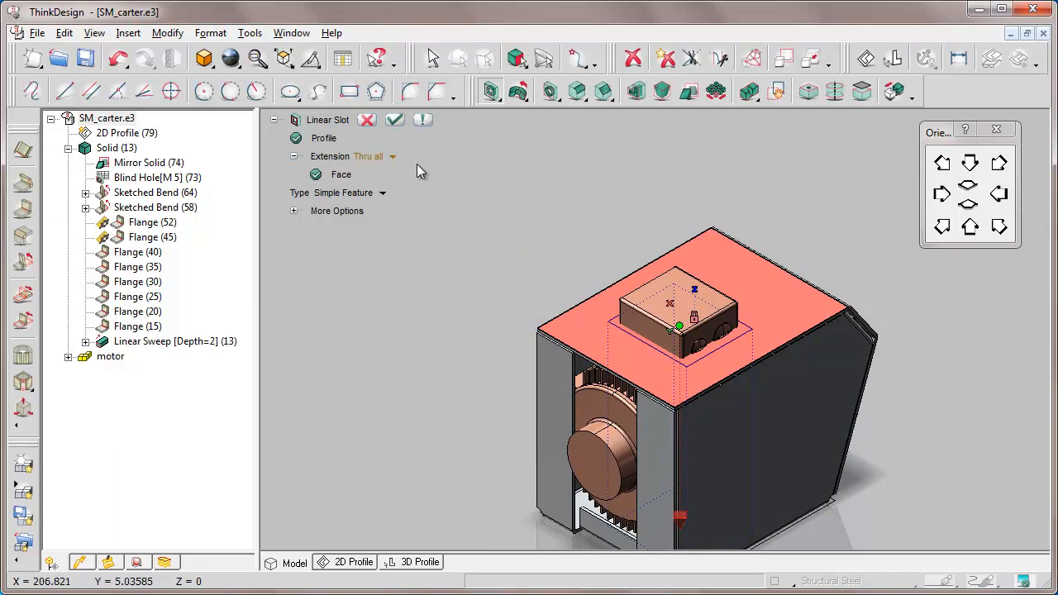
left_click(392, 156)
left_click(367, 232)
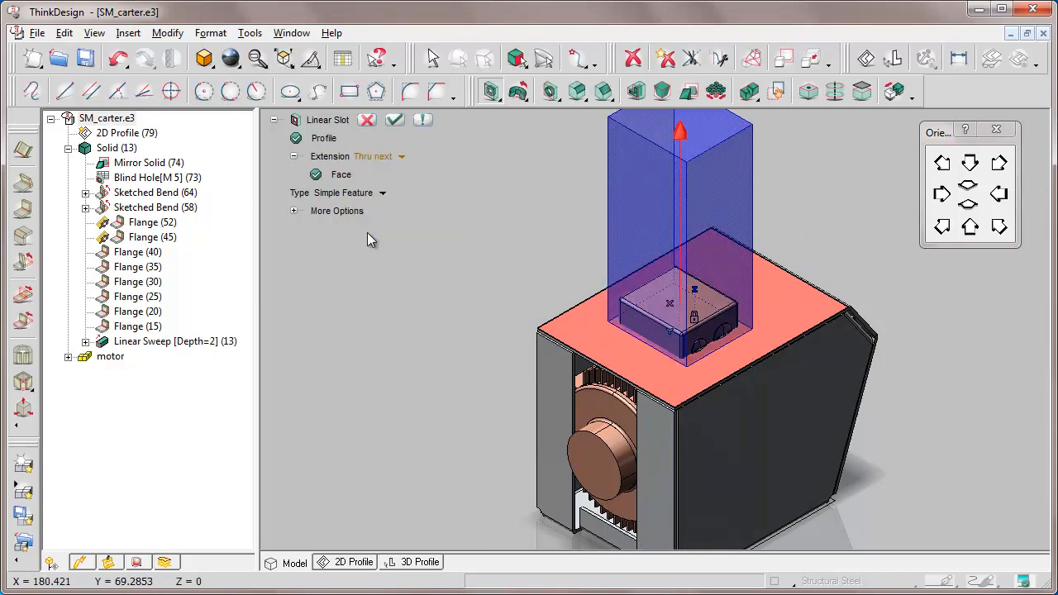
left_click(679, 134)
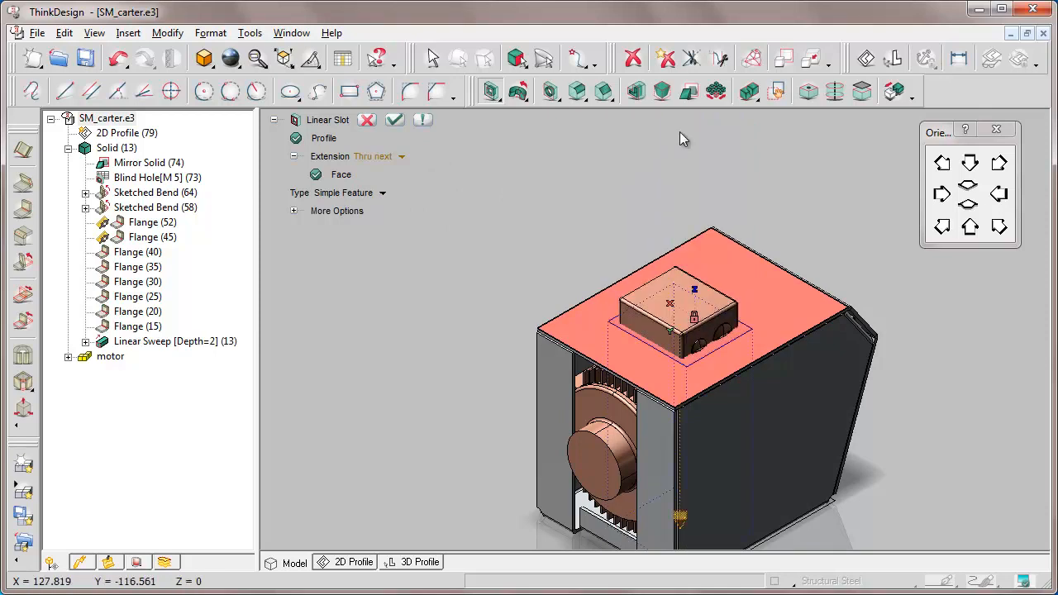
left_click(395, 120)
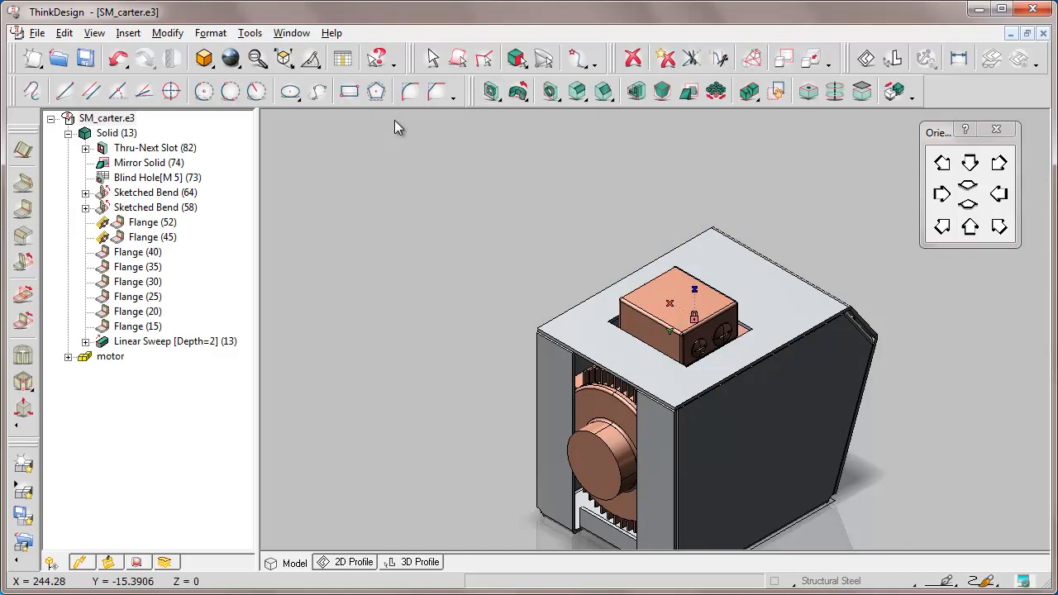
Step: Unbend the whole cover with type Global, using its bottom face as the fixed face
left_click(24, 296)
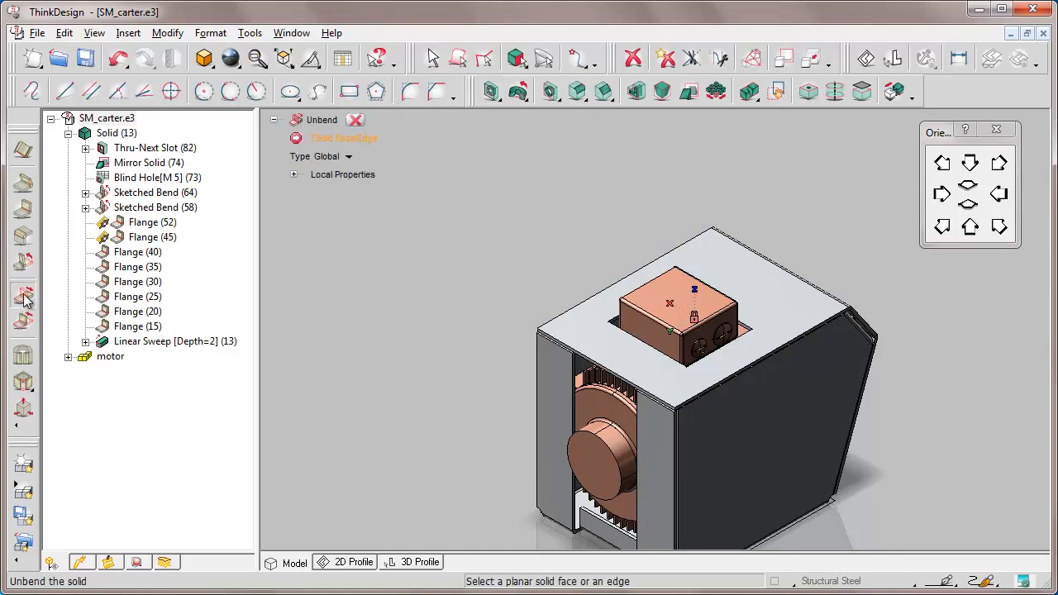
left_click(971, 229)
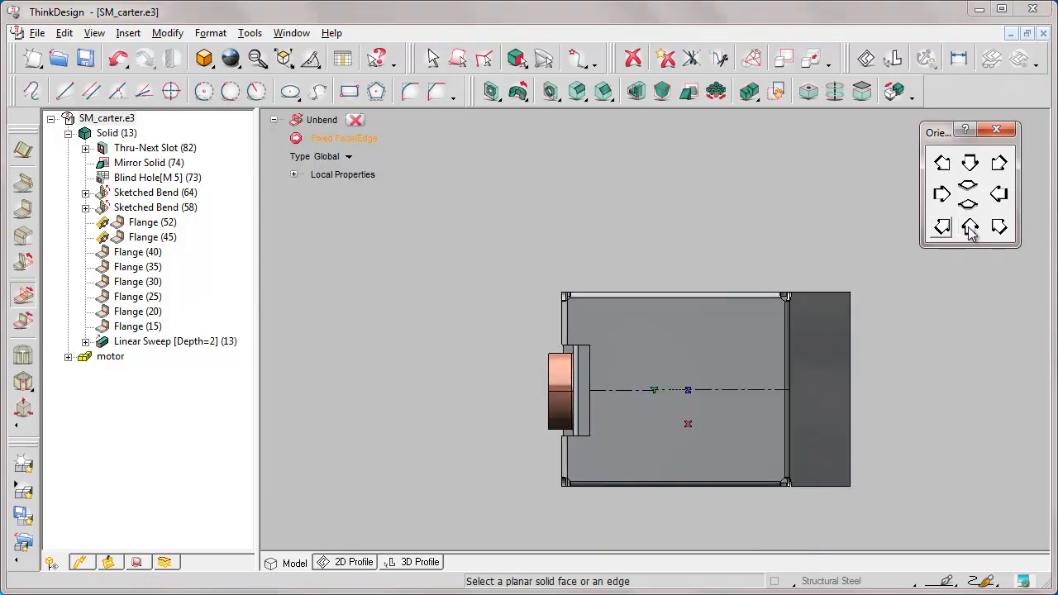
left_click(675, 335)
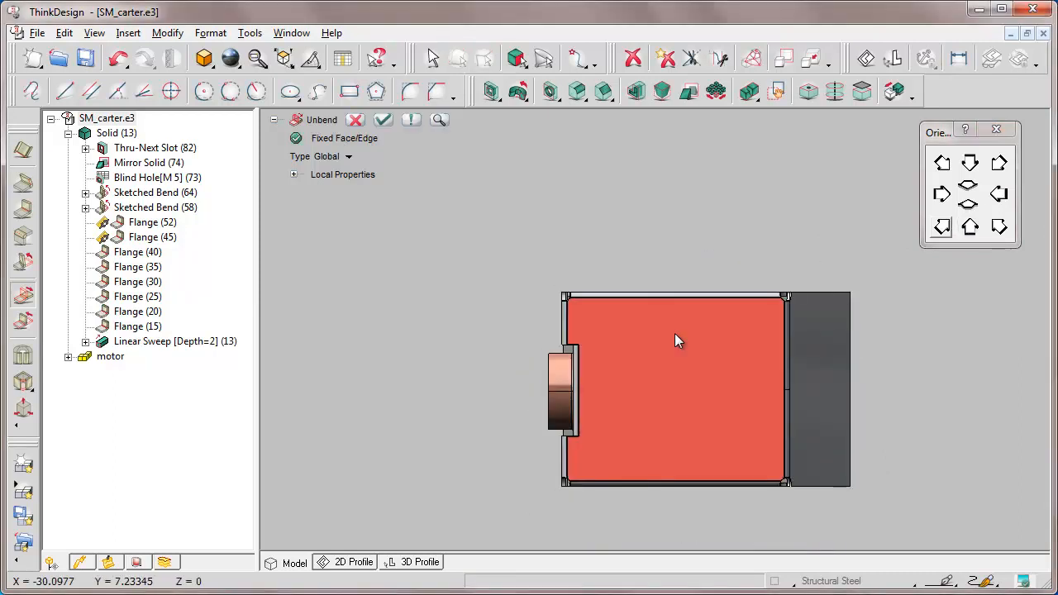
left_click(383, 119)
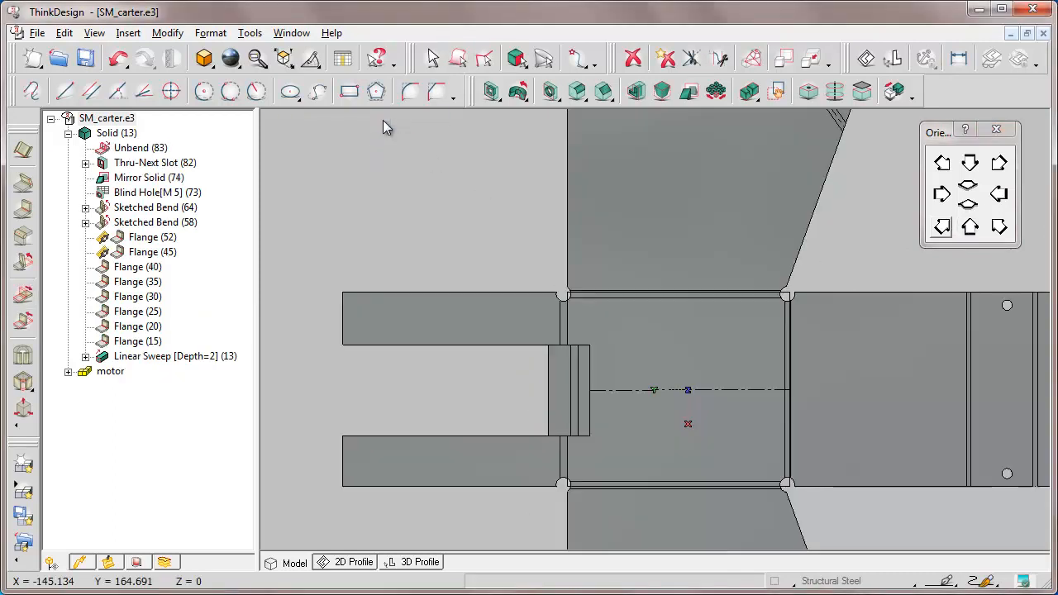
Step: Place the work plane on the flattened panel next to the motor's rear end and start a 2D profile there
left_click(971, 164)
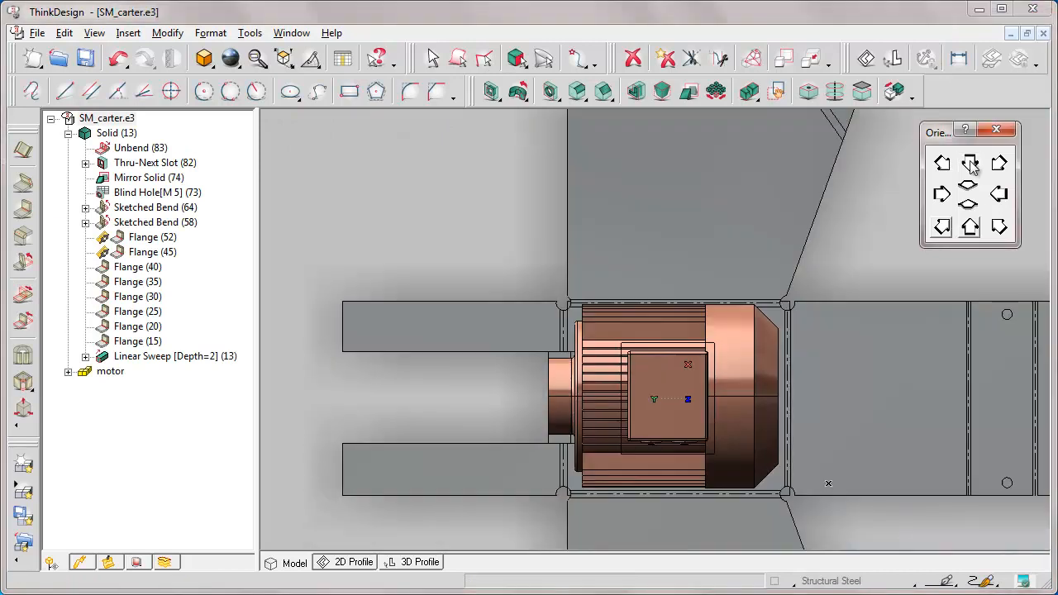
middle_click_drag(658, 376, 460, 189)
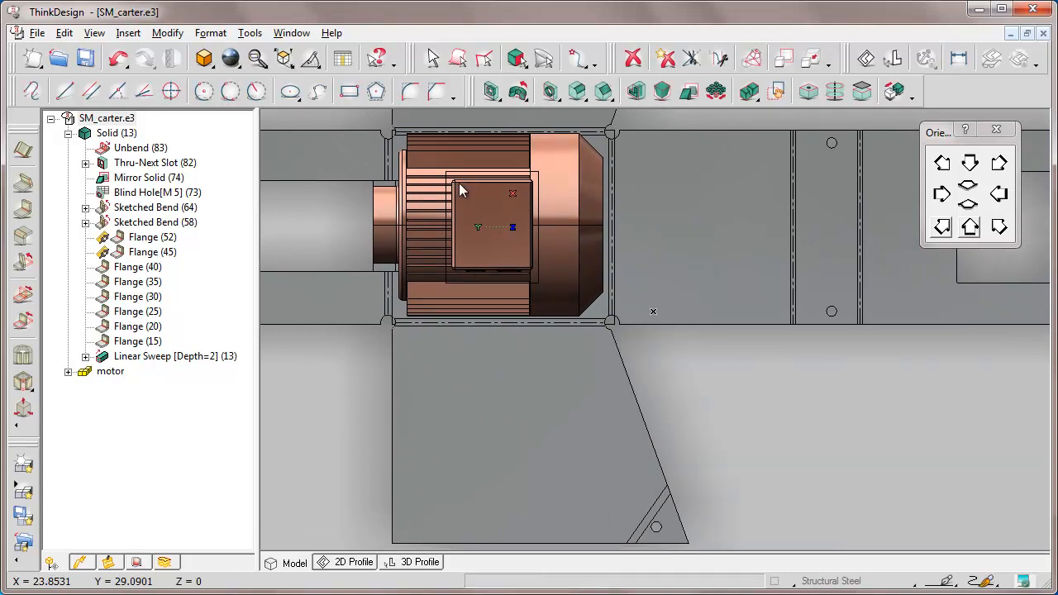
right_click(687, 232)
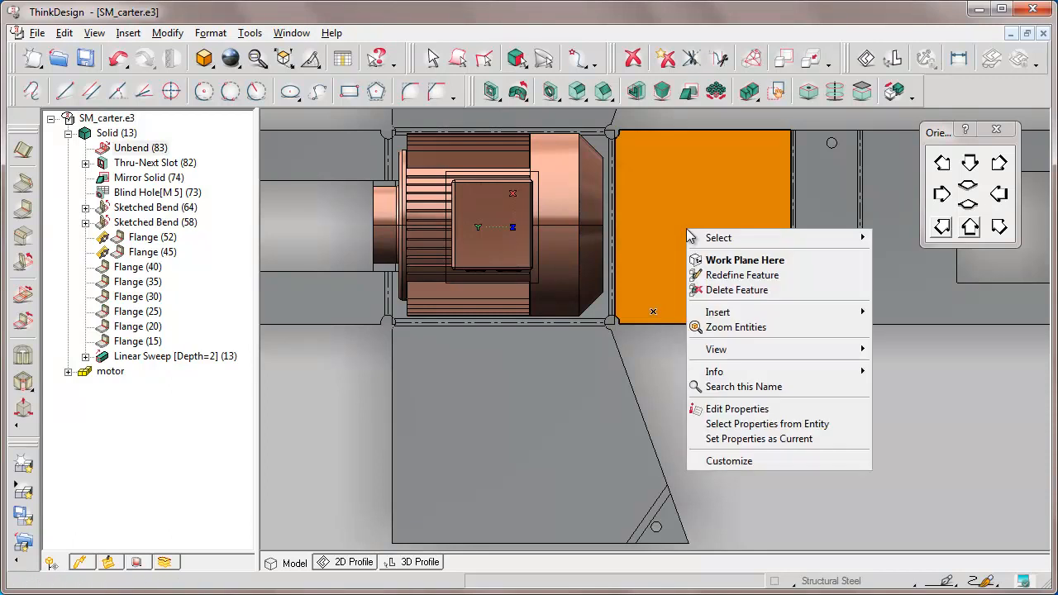
left_click(741, 264)
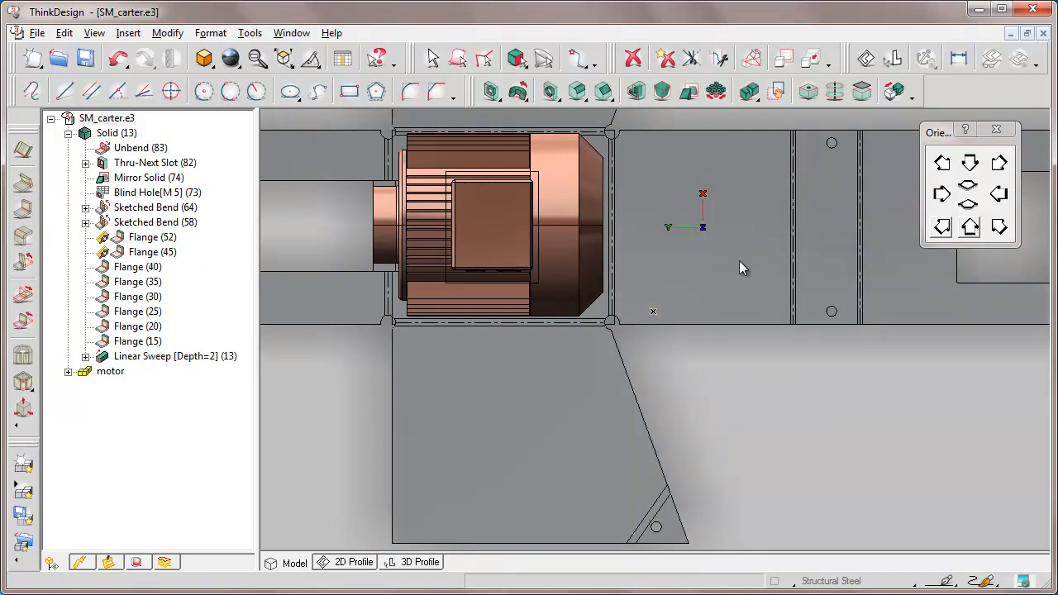
left_click(354, 562)
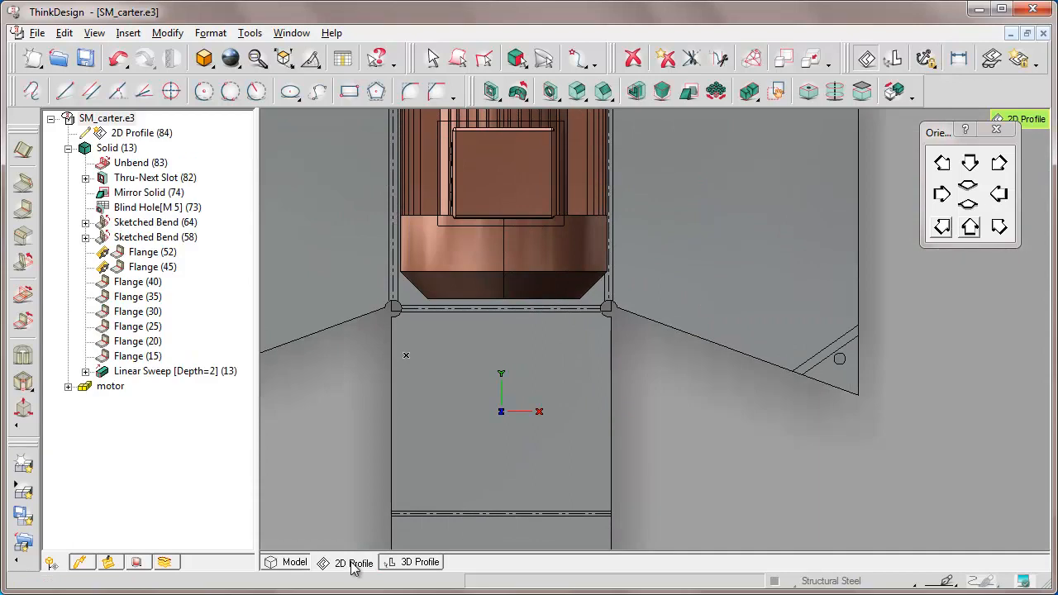
Step: Draw a narrow upright rectangle by 2 vertices, about 6 mm by 18 mm, near the panel's corner relief beside the motor
left_click(258, 63)
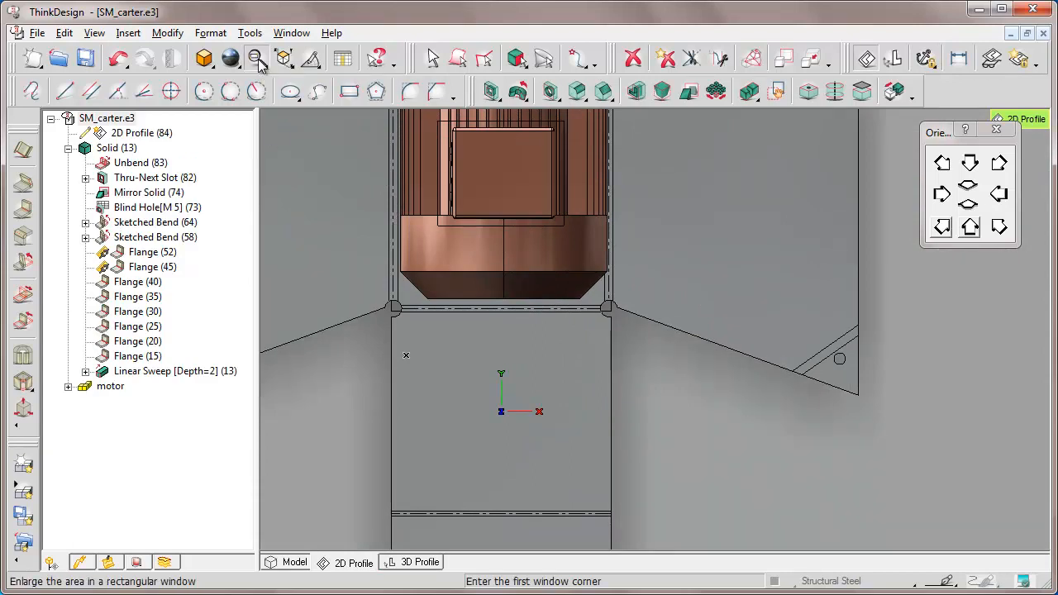
left_click(564, 255)
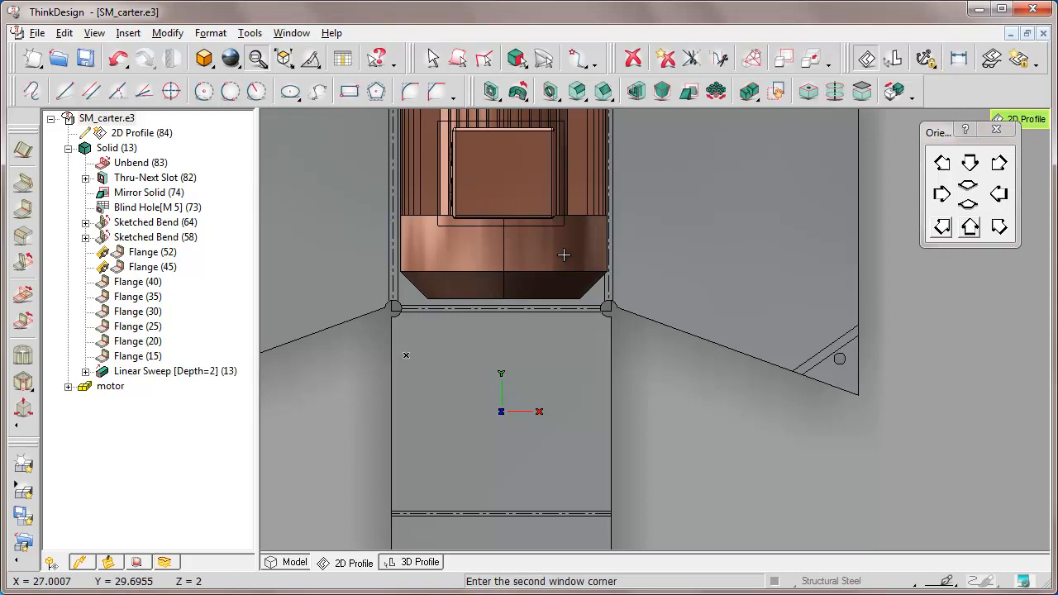
left_click(679, 391)
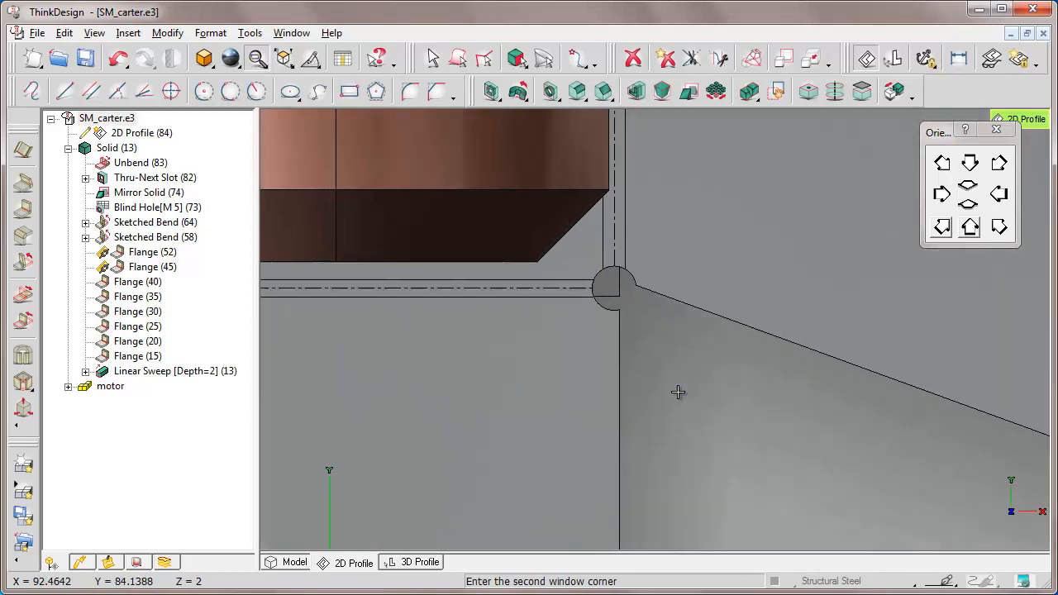
left_click(350, 92)
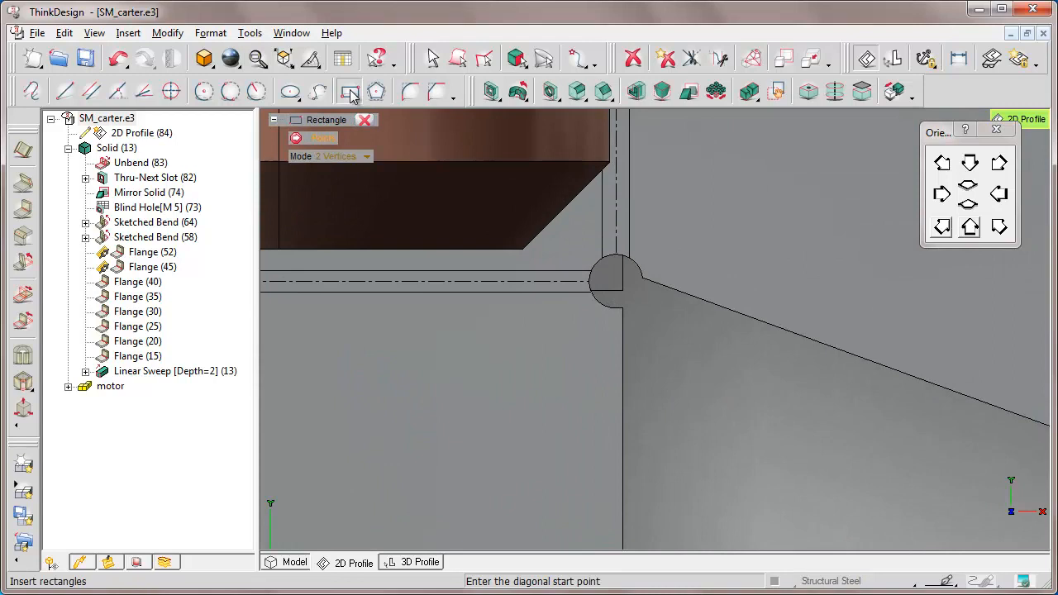
left_click(469, 337)
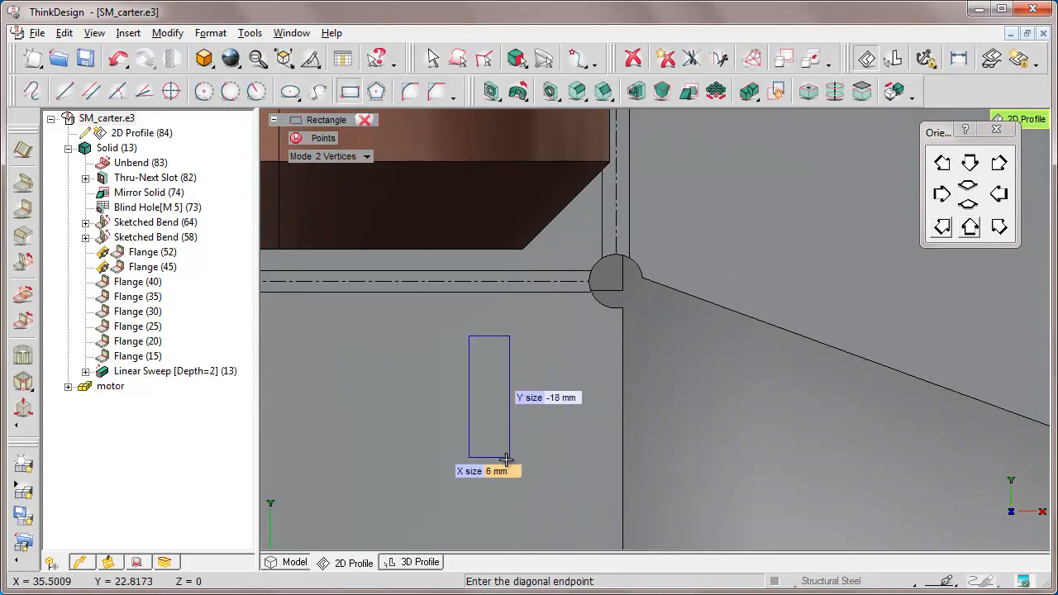
left_click(507, 460)
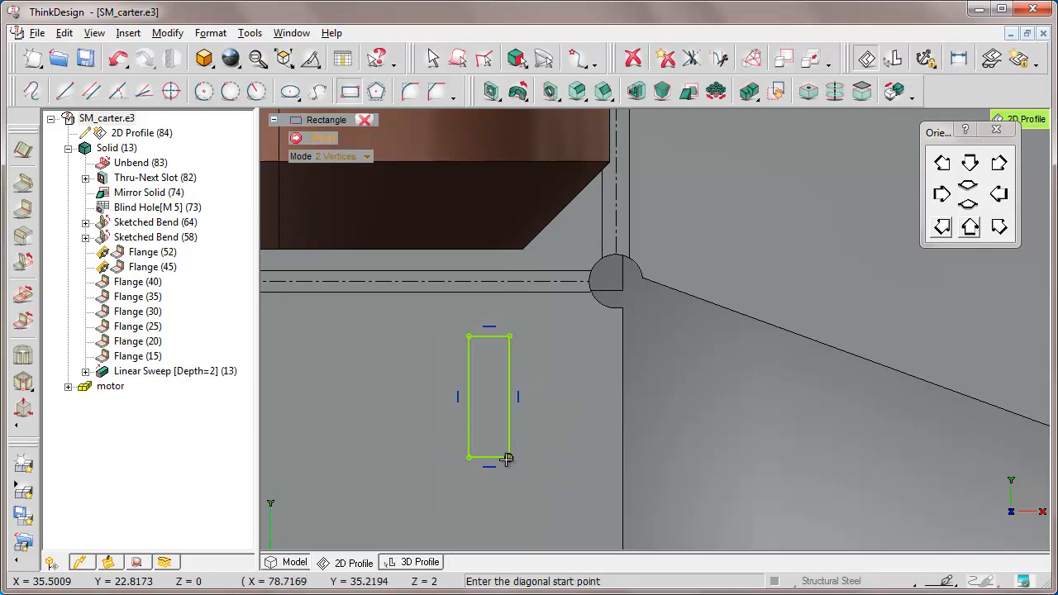
Step: Dimension the rectangle with Smart Dimension, setting its height to 20 mm and its width to 5 mm
left_click(960, 63)
left_click(469, 388)
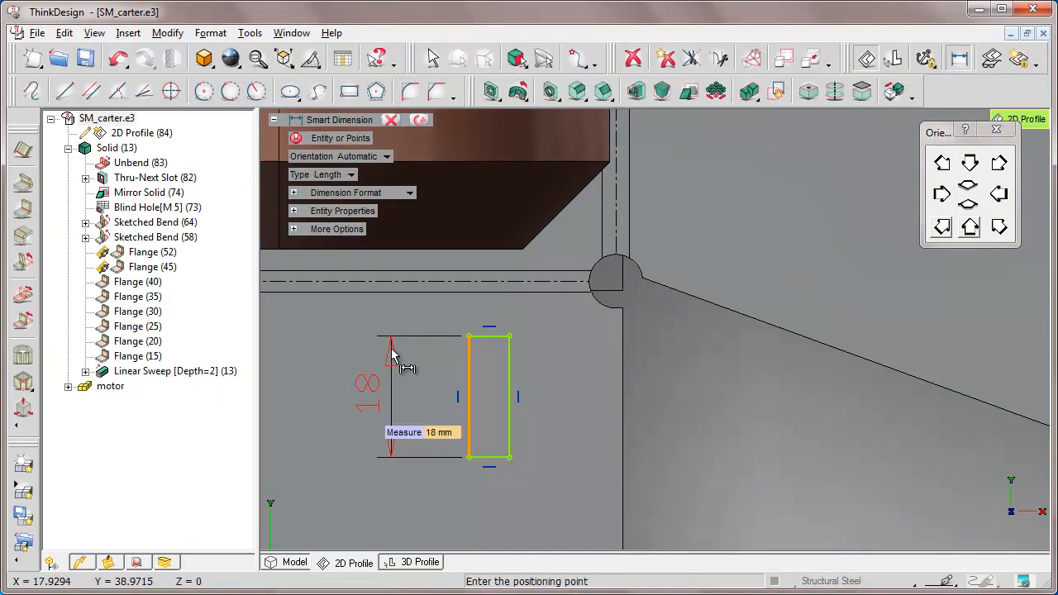
type("20")
key("Return")
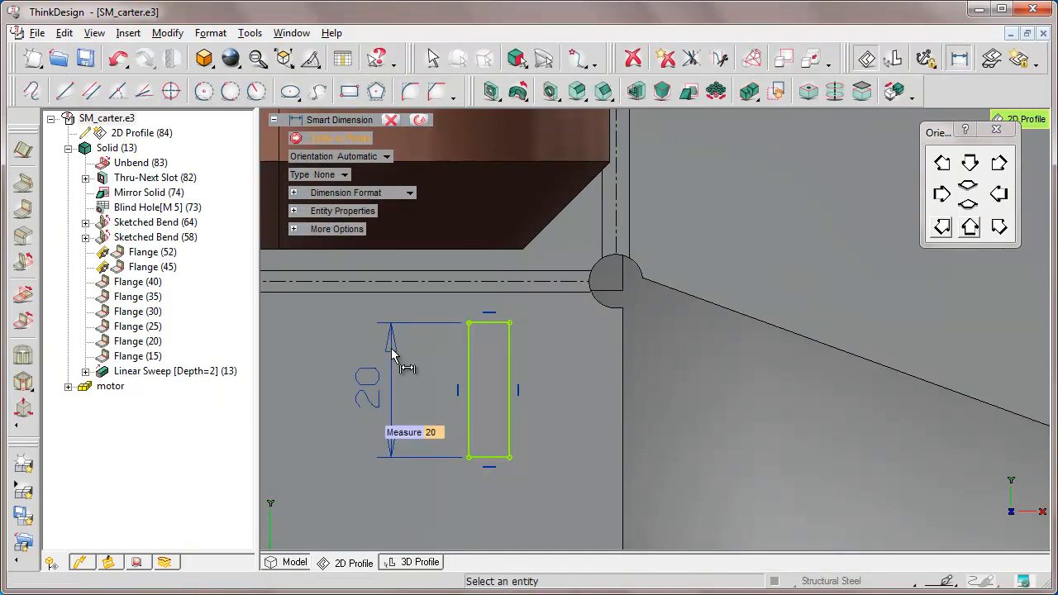
left_click(488, 458)
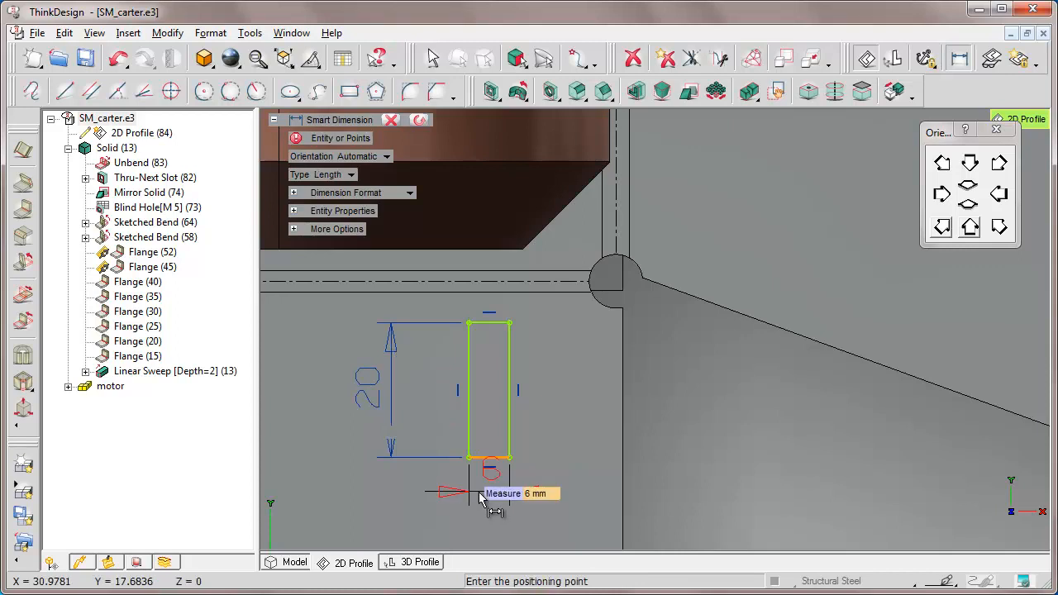
type("5")
key("Return")
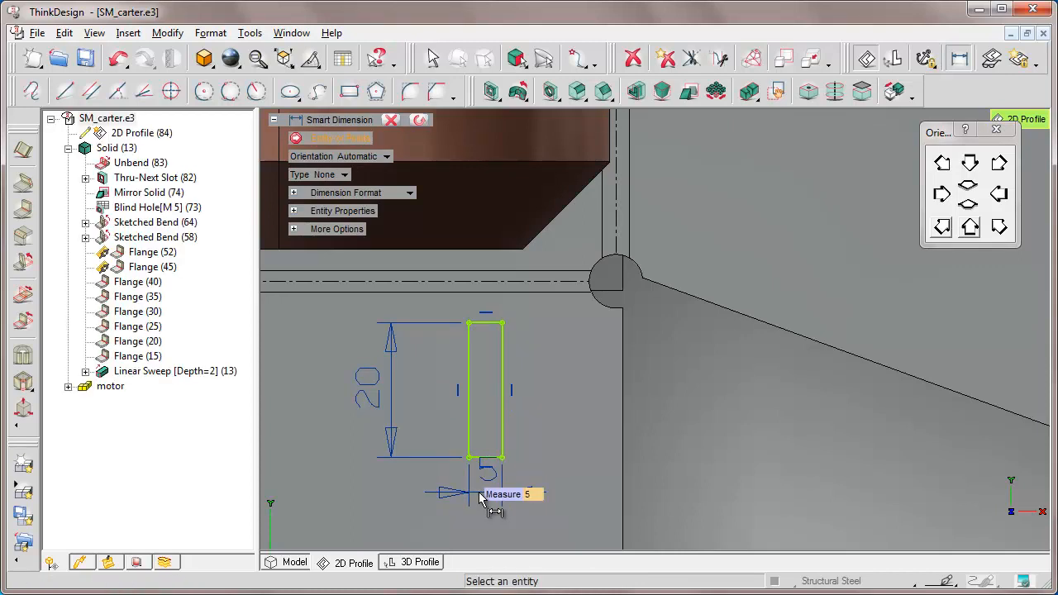
Step: Position the rectangle 8 mm from the panel's nearest side edge and 8 mm from the bend line next to the motor
left_click(502, 439)
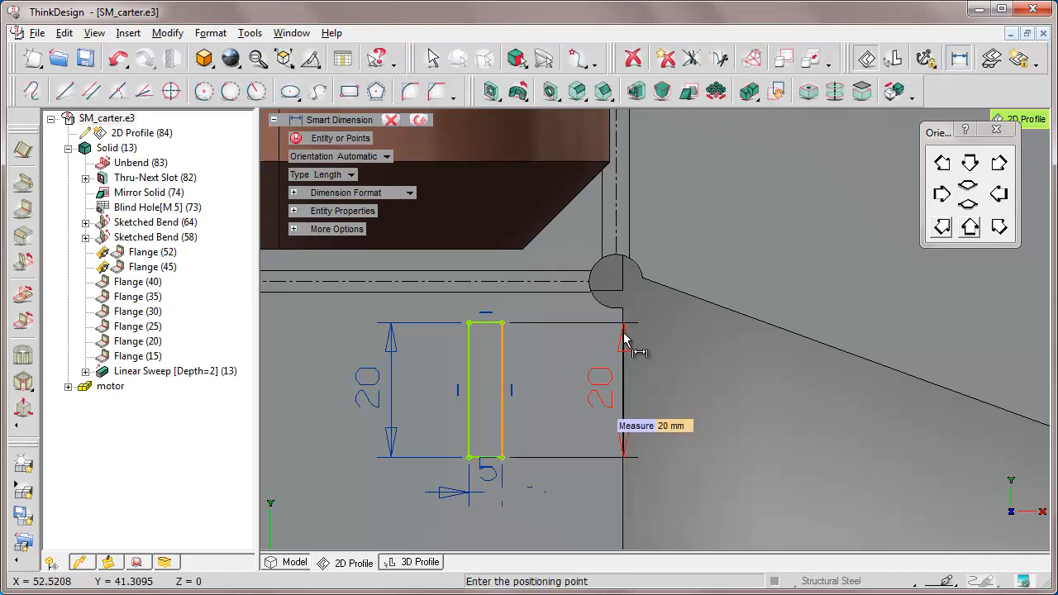
left_click(623, 333)
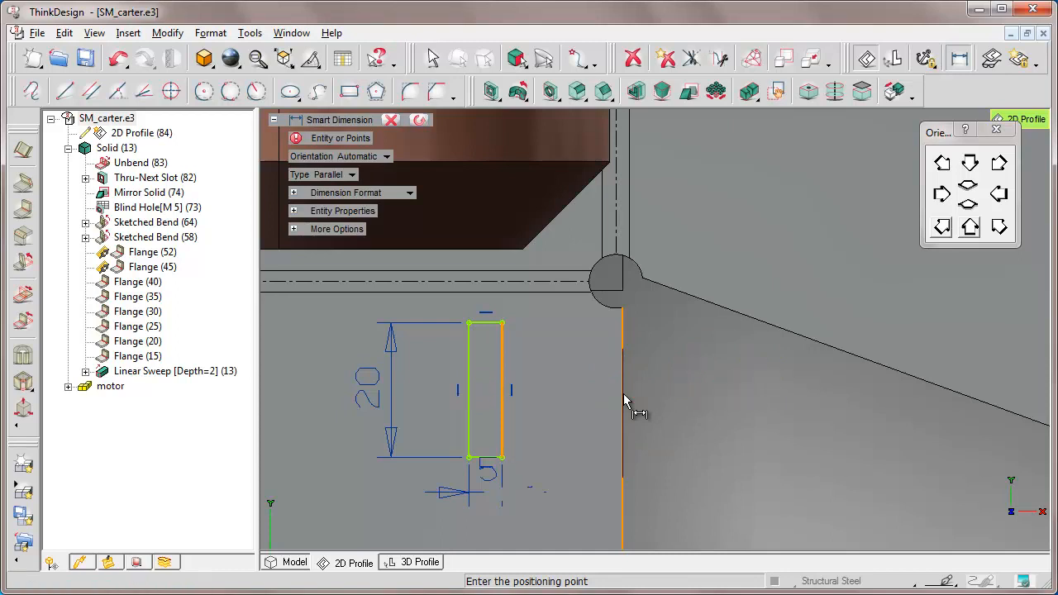
type("8")
key("Return")
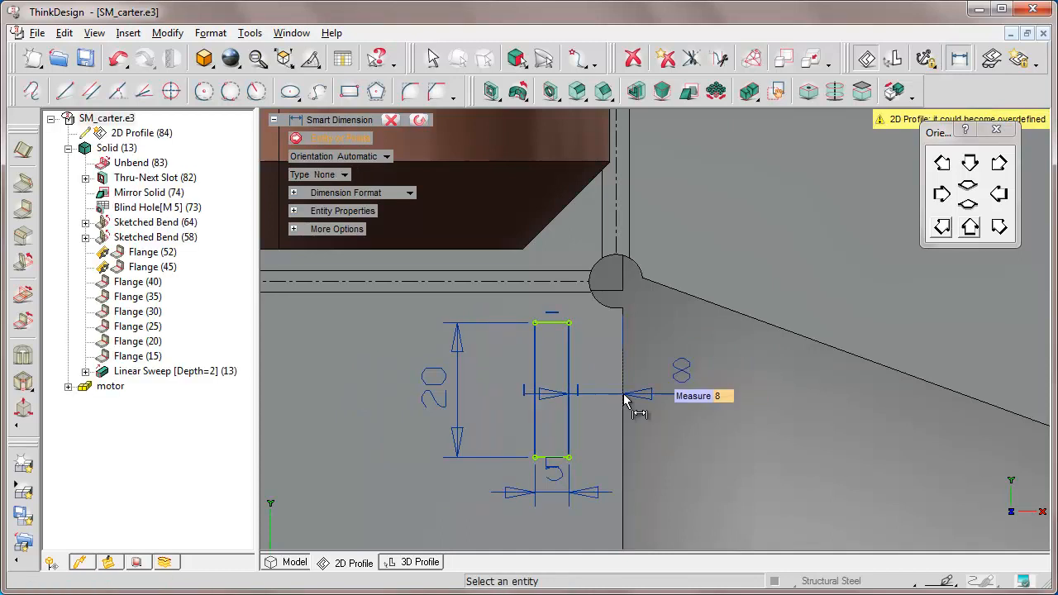
left_click(554, 323)
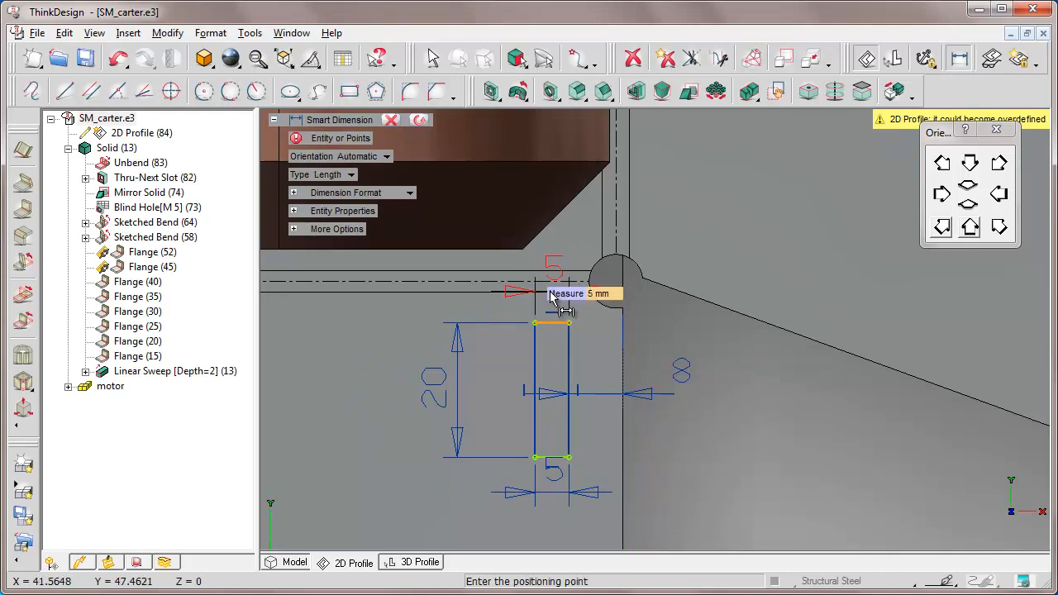
left_click(552, 292)
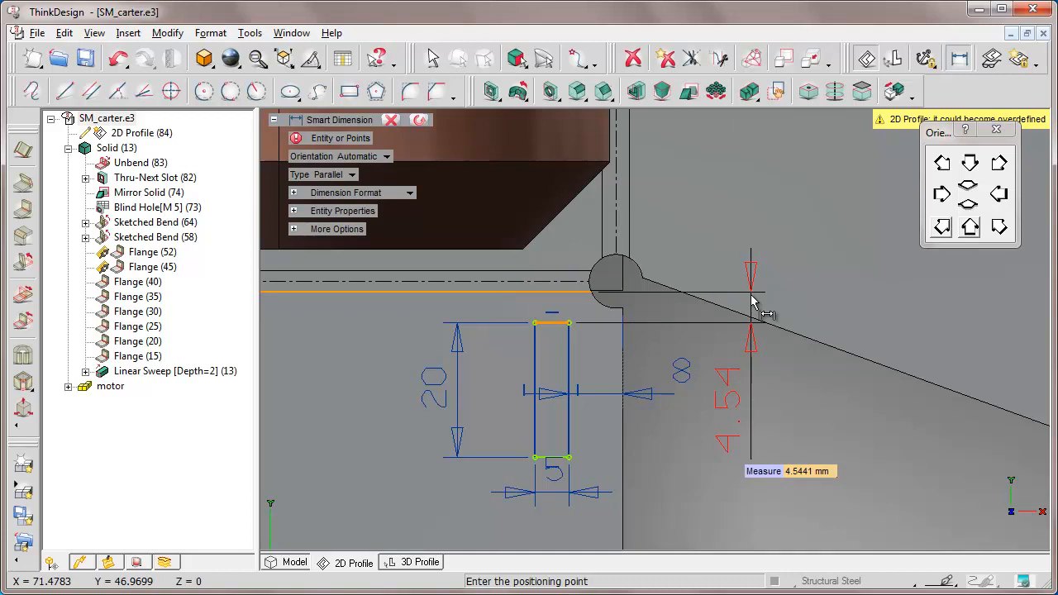
type("8")
key("Return")
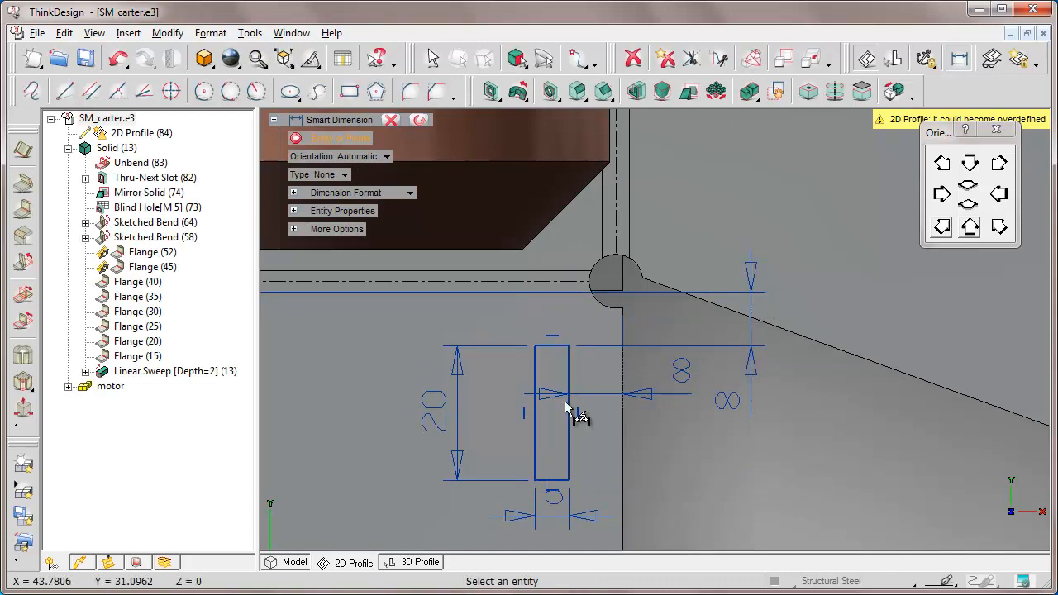
Step: Cut a Linear Slot from the small rectangle profile through the flattened panel with Thru all extension
left_click(287, 565)
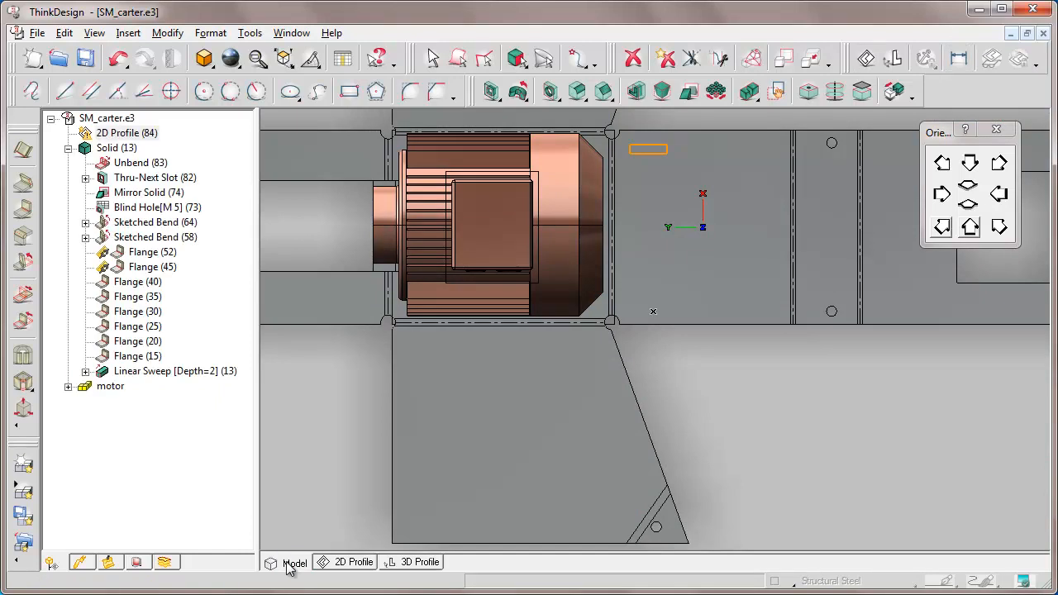
left_click(999, 227)
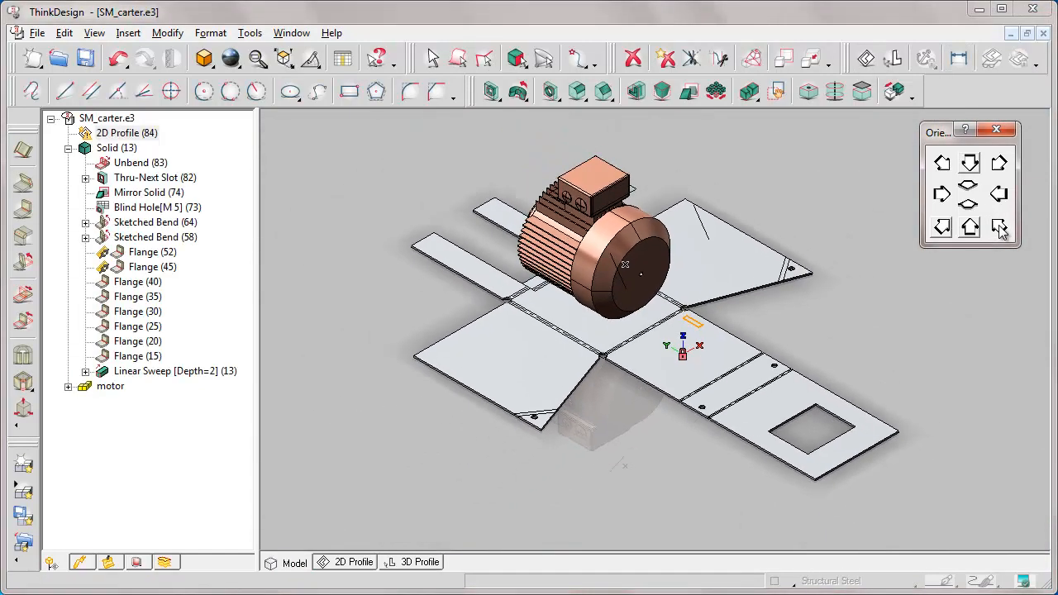
left_click(492, 90)
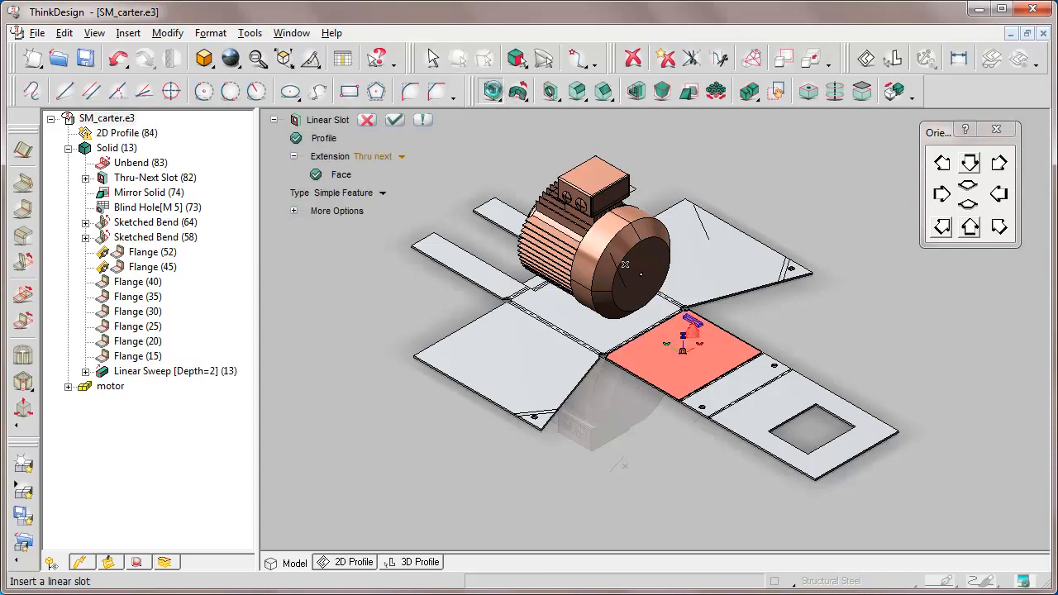
left_click(404, 160)
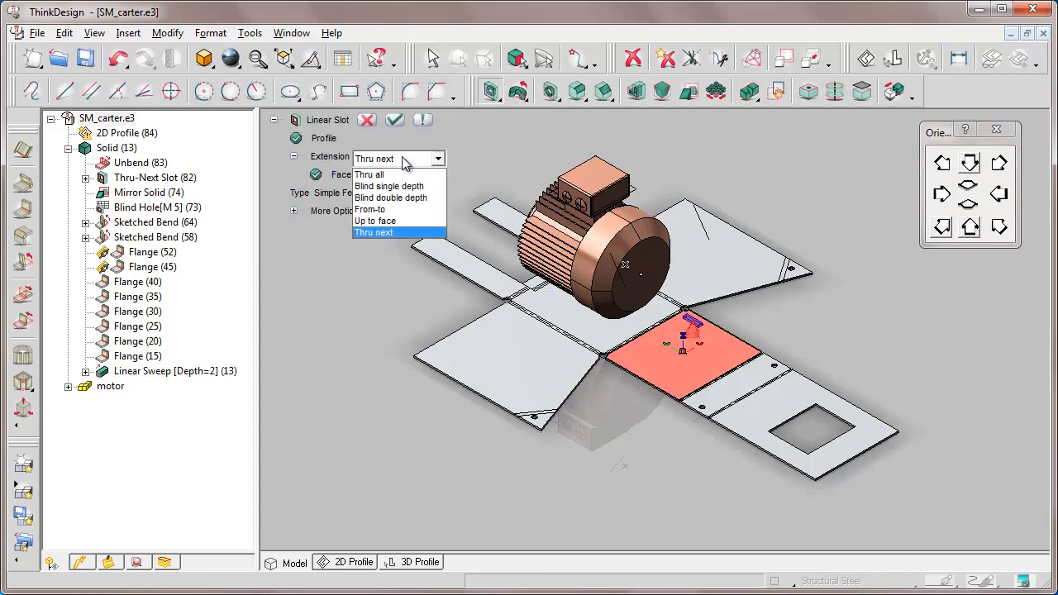
left_click(372, 174)
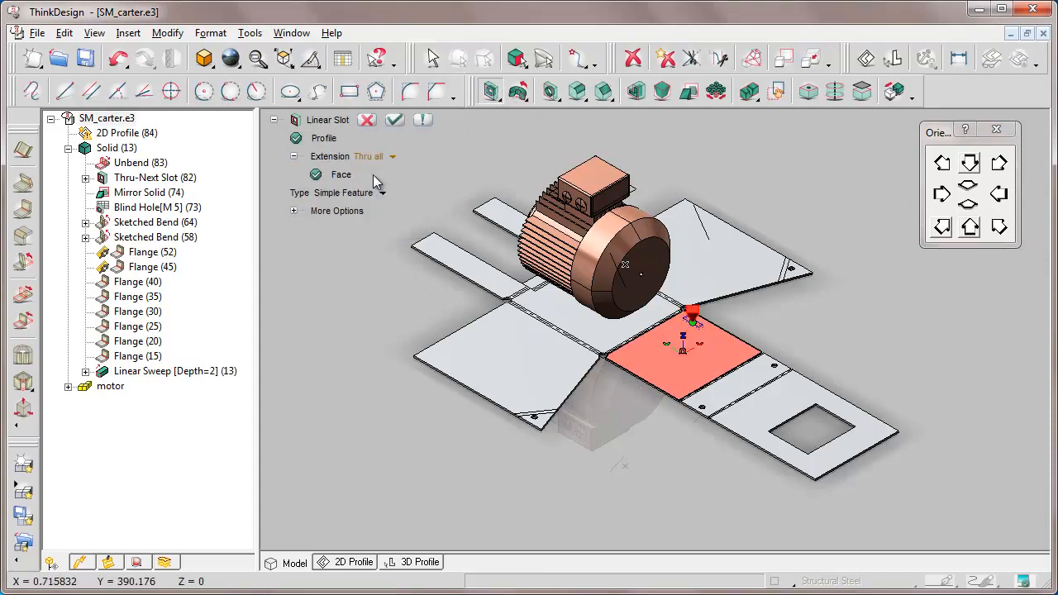
left_click(395, 120)
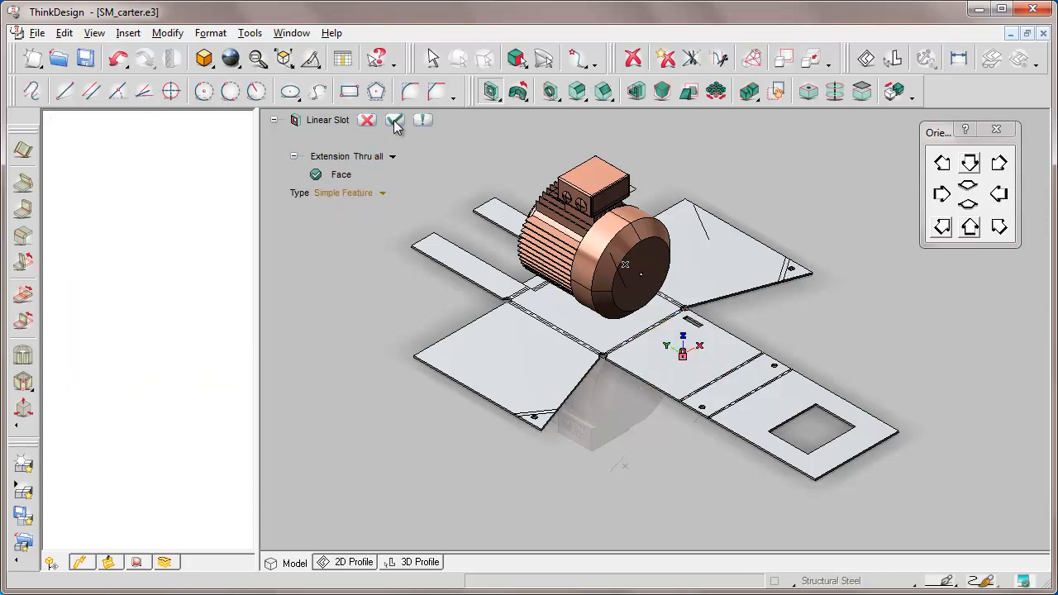
left_click(258, 60)
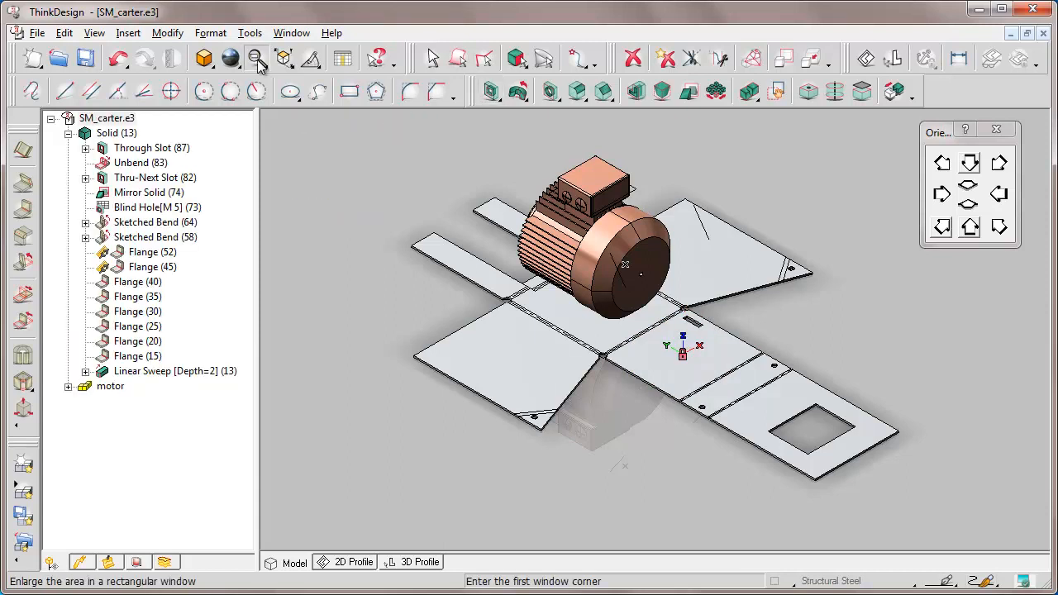
left_click(610, 293)
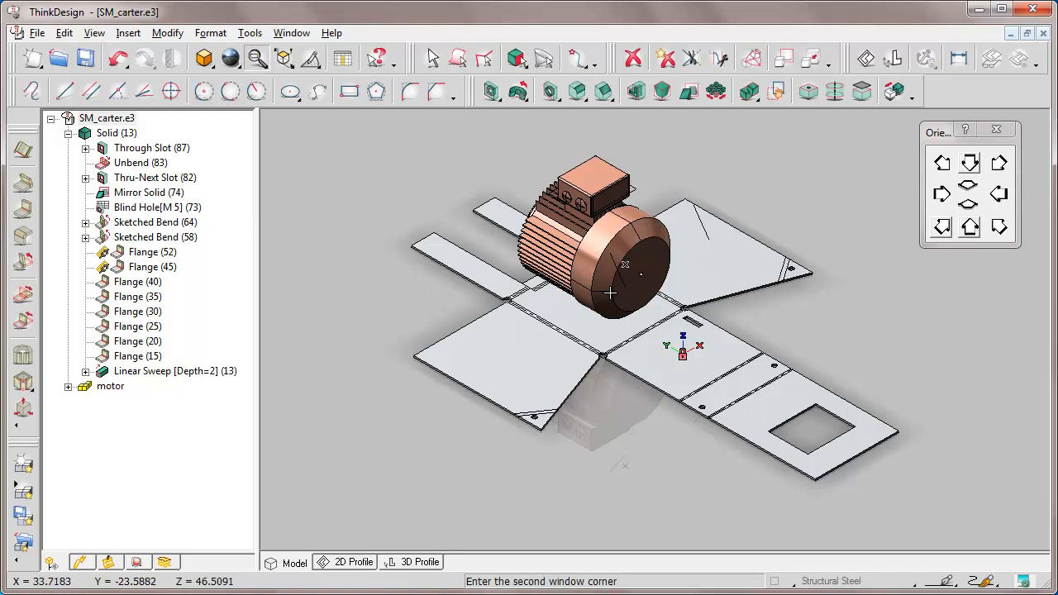
left_click(786, 352)
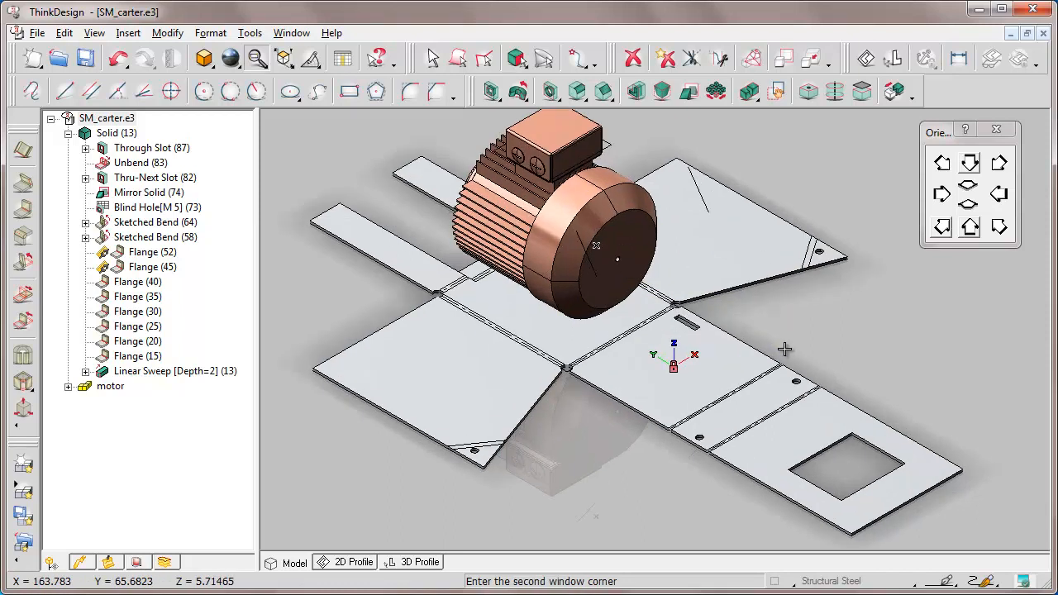
middle_click_drag(683, 350, 697, 210)
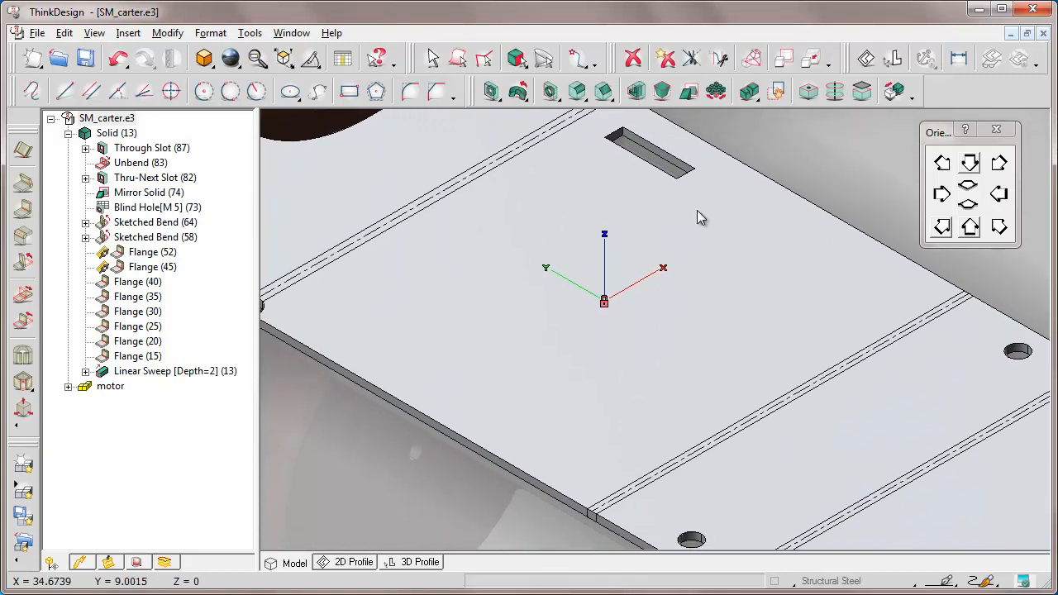
Step: Start a Linear-linear Solid Pattern of the slot, using the bend line next to the motor as 1st direction
left_click(716, 91)
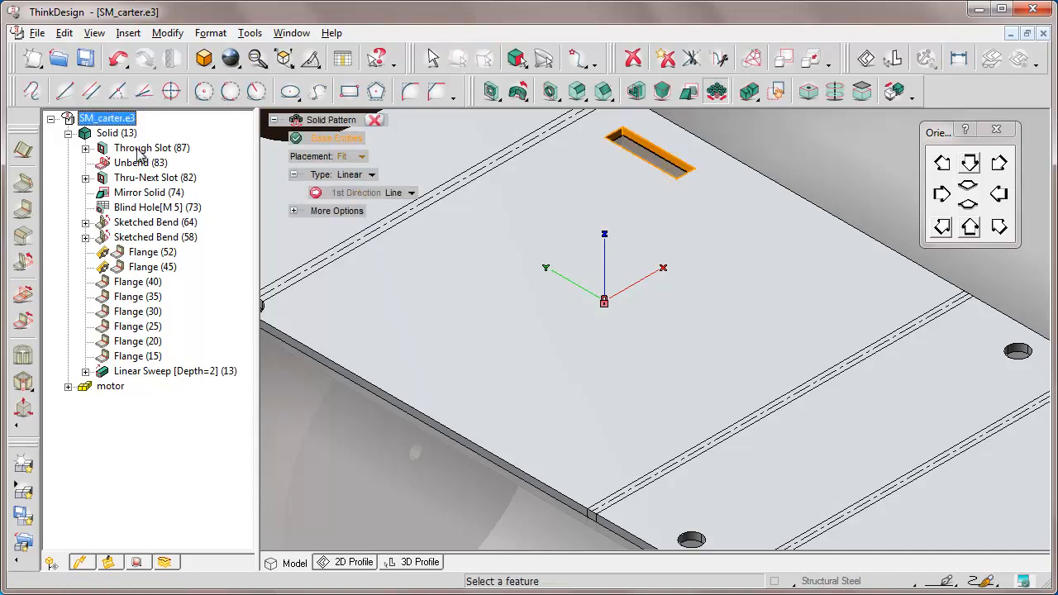
right_click(375, 475)
left_click(416, 270)
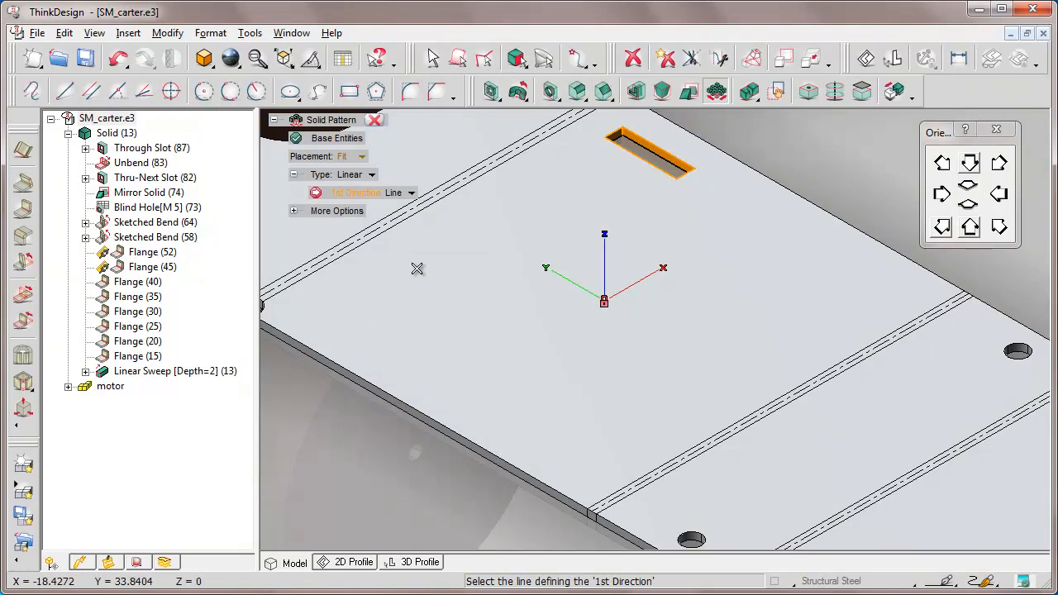
left_click(373, 177)
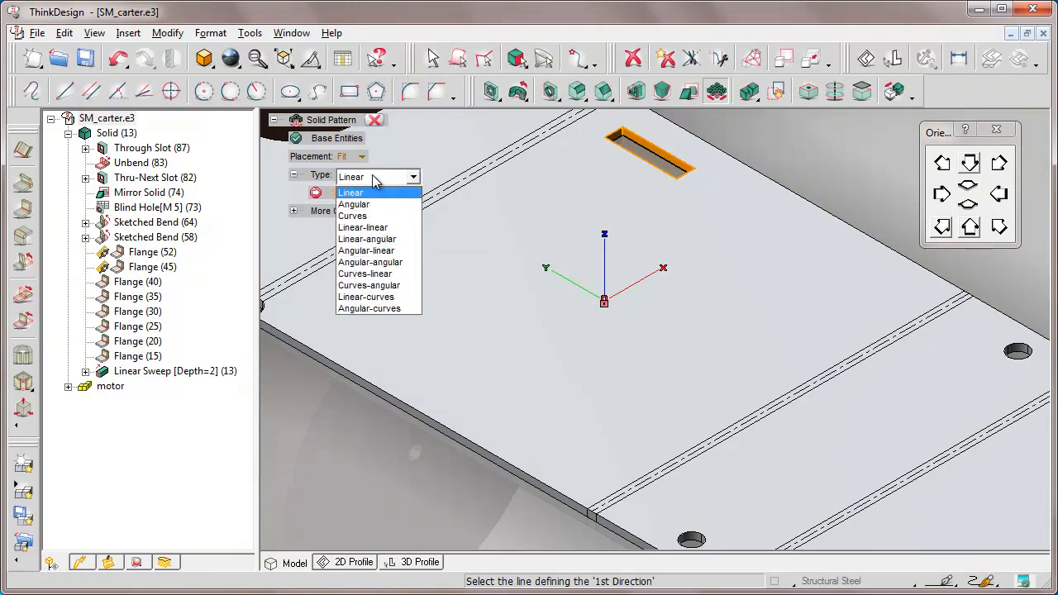
left_click(364, 227)
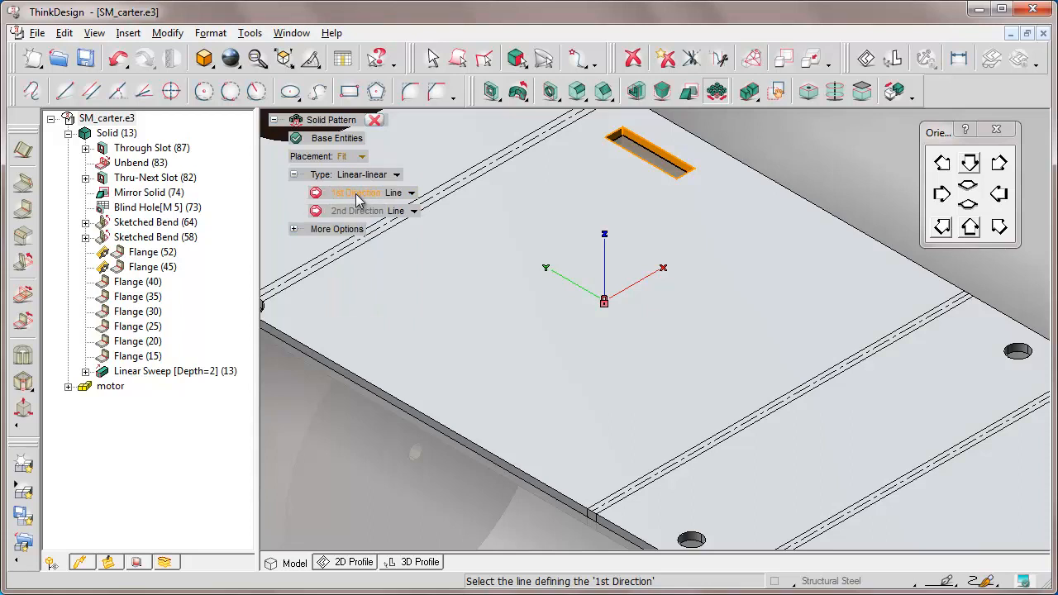
left_click(569, 131)
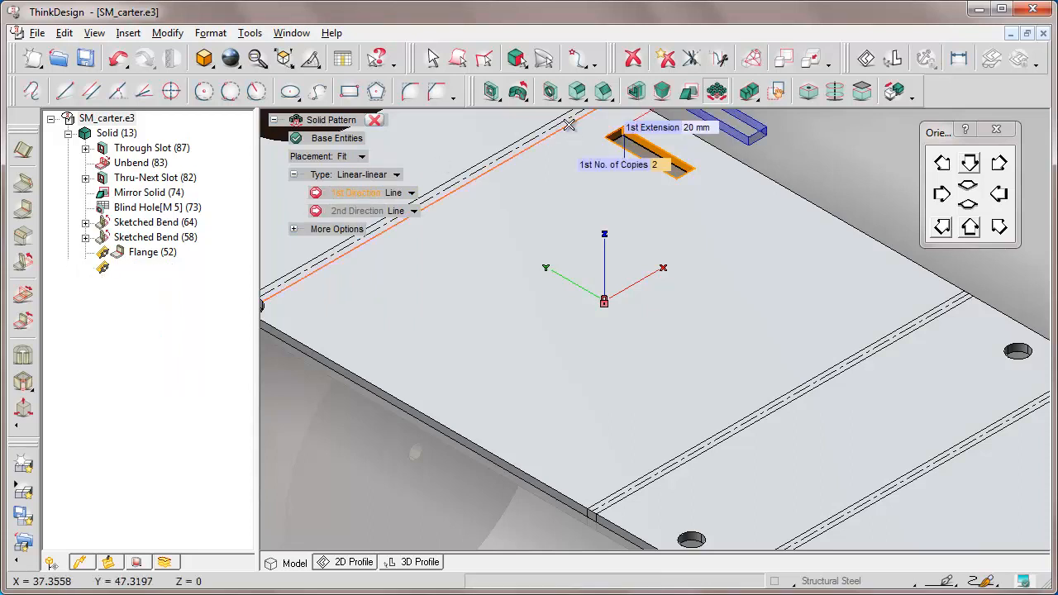
middle_click_drag(678, 322, 658, 390)
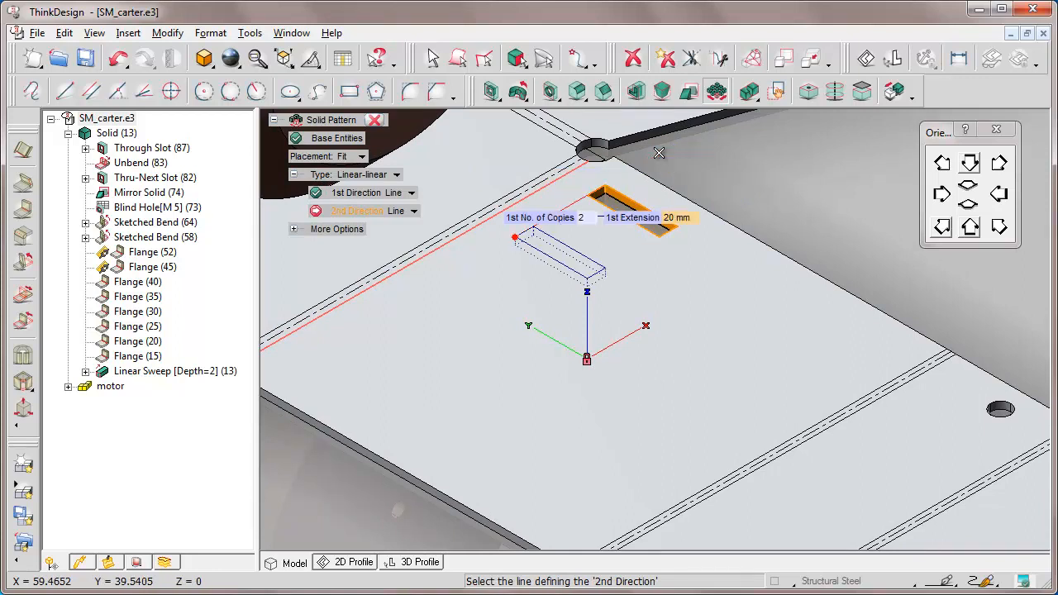
Step: Set the pattern's 1st Extension to 80 mm with 8 copies along the bend line
left_click(695, 220)
type("80")
key("Return")
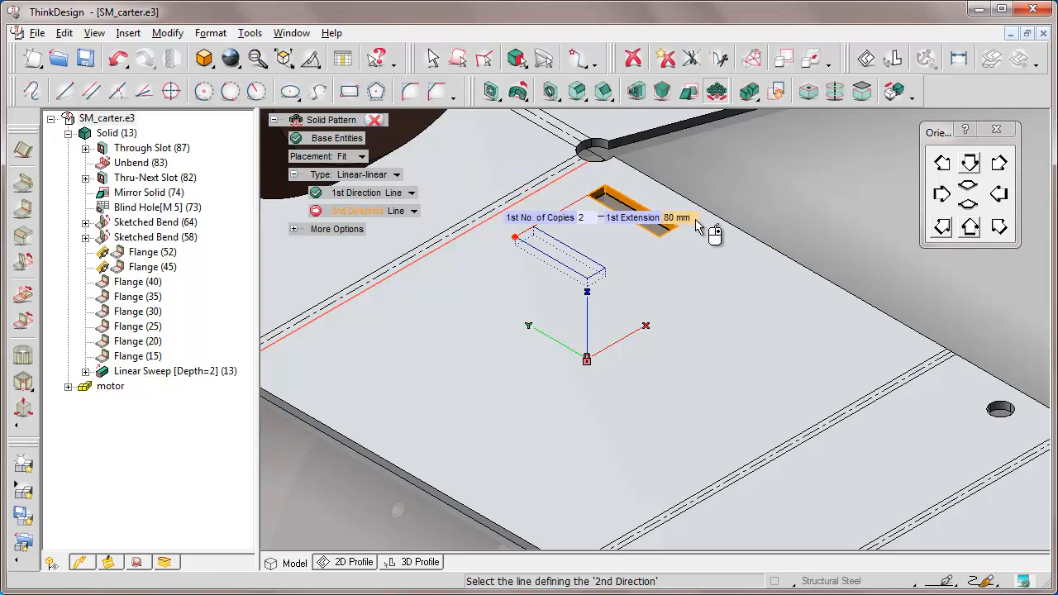
left_click(484, 283)
type("8")
key("Return")
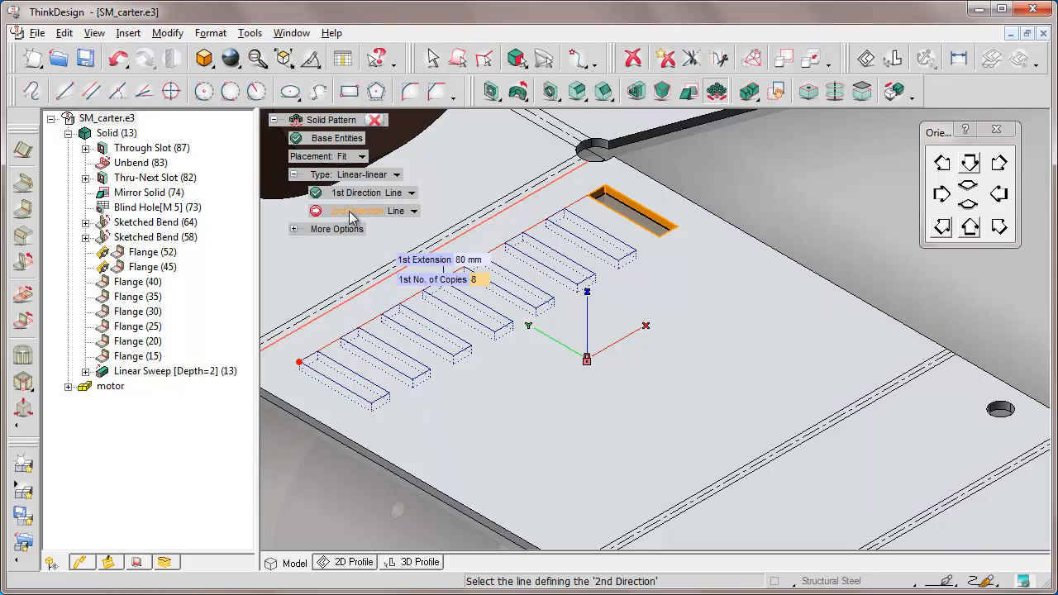
Step: Pattern the slots along the panel's side edge as 2nd direction, with a 75 mm extension and 3 copies
left_click(325, 431)
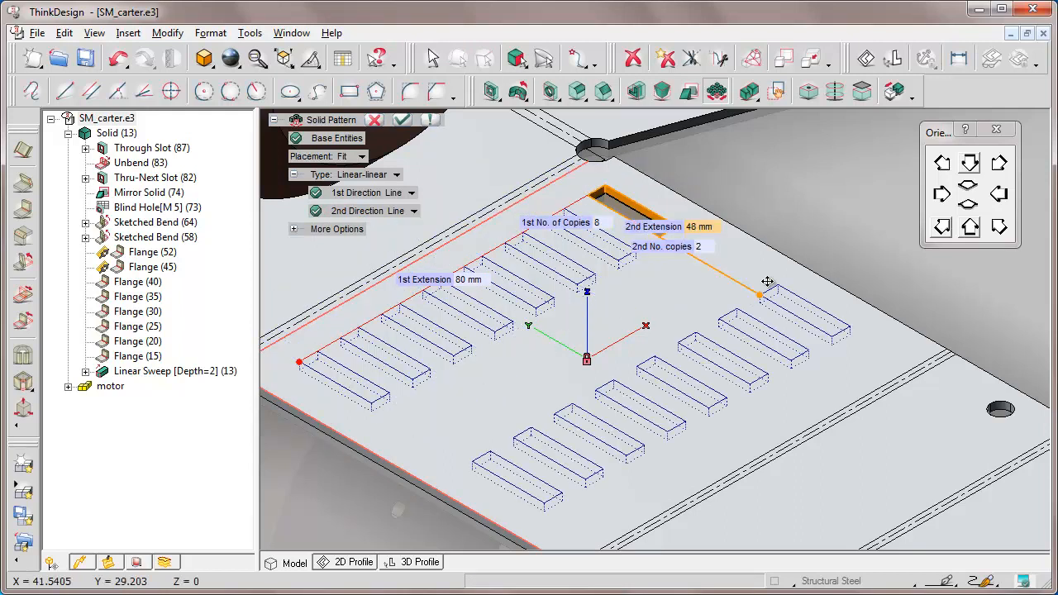
left_click(716, 228)
key("BackSpace")
type("75")
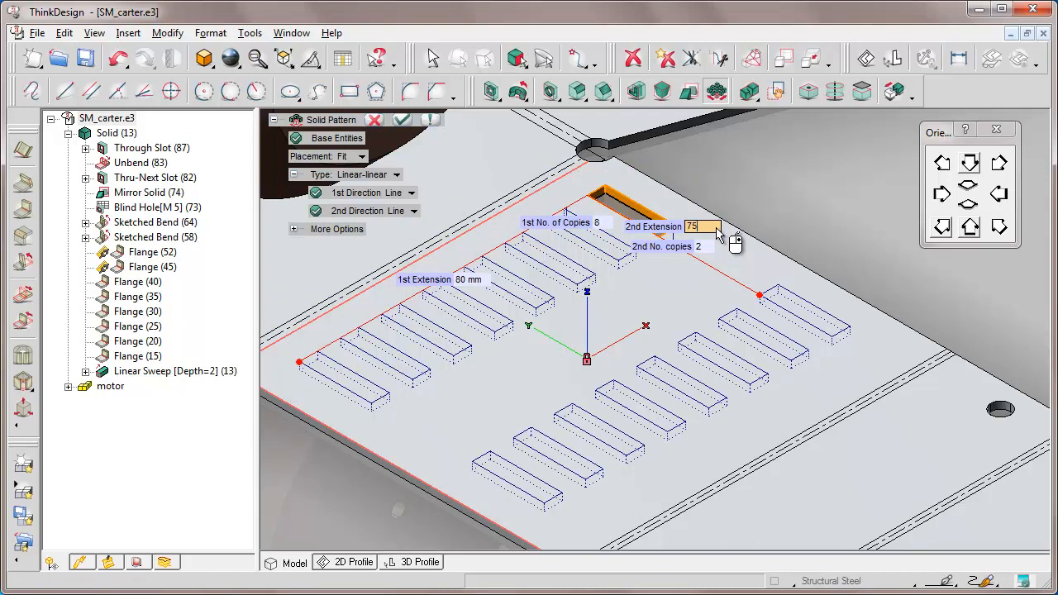
key("Return")
left_click(753, 275)
type("3")
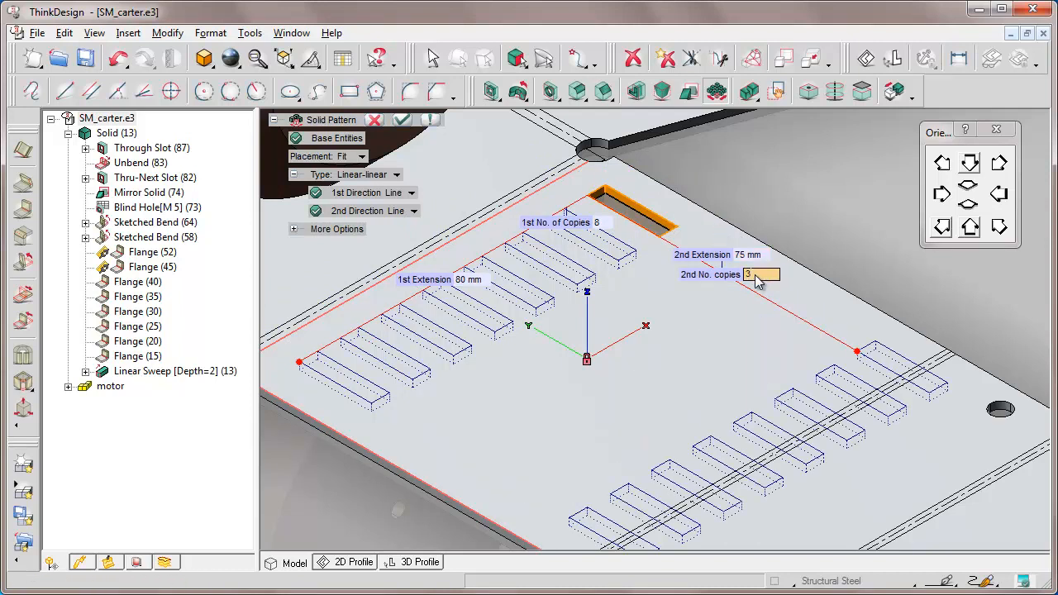
key("Return")
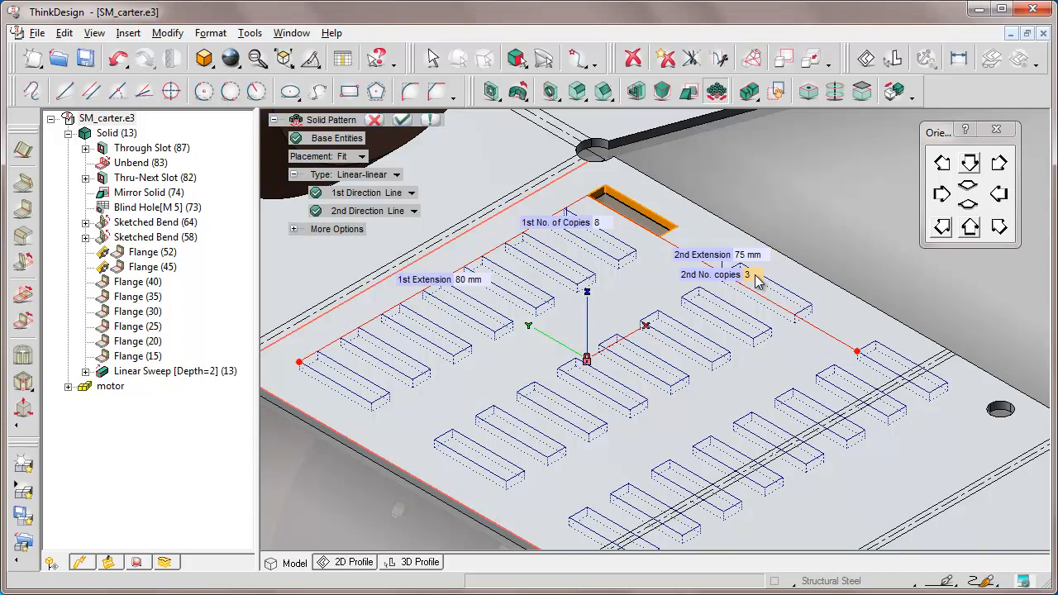
left_click(402, 121)
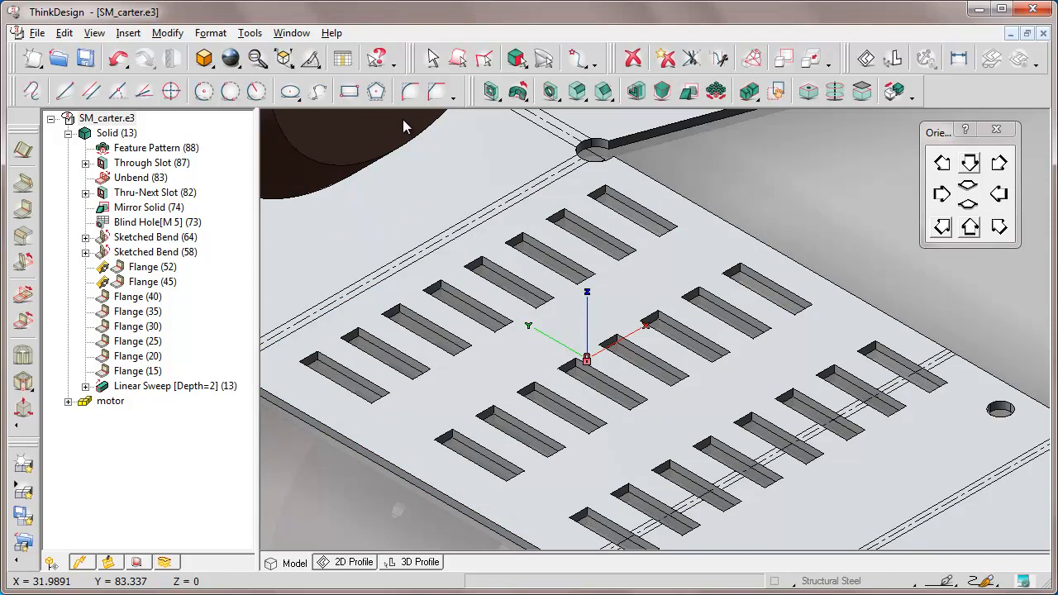
Step: Rebend the flattened cover globally, keeping the central base panel beneath the motor as the fixed face
left_click(971, 164)
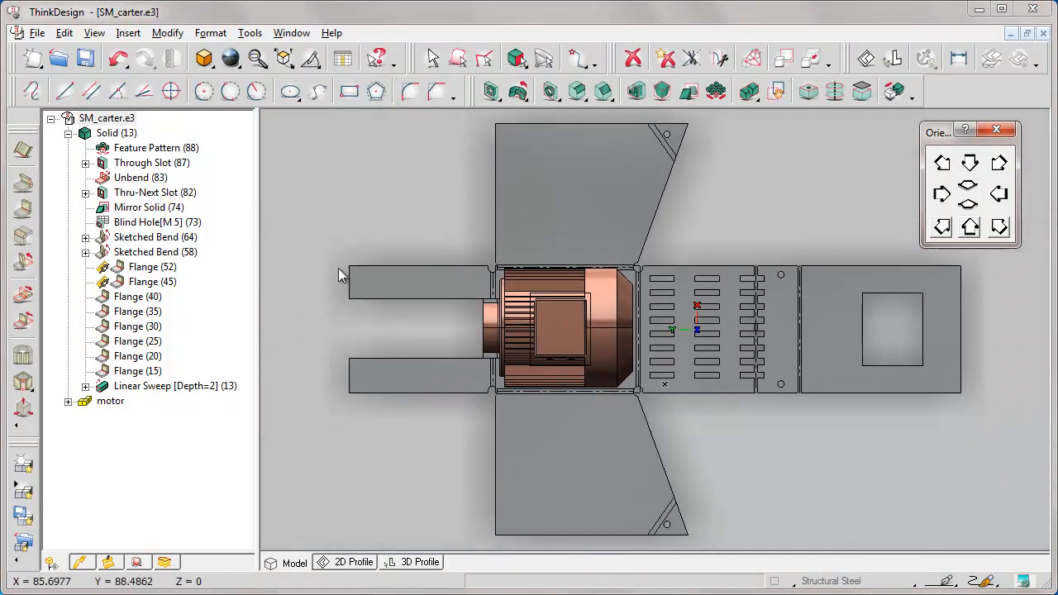
left_click(24, 324)
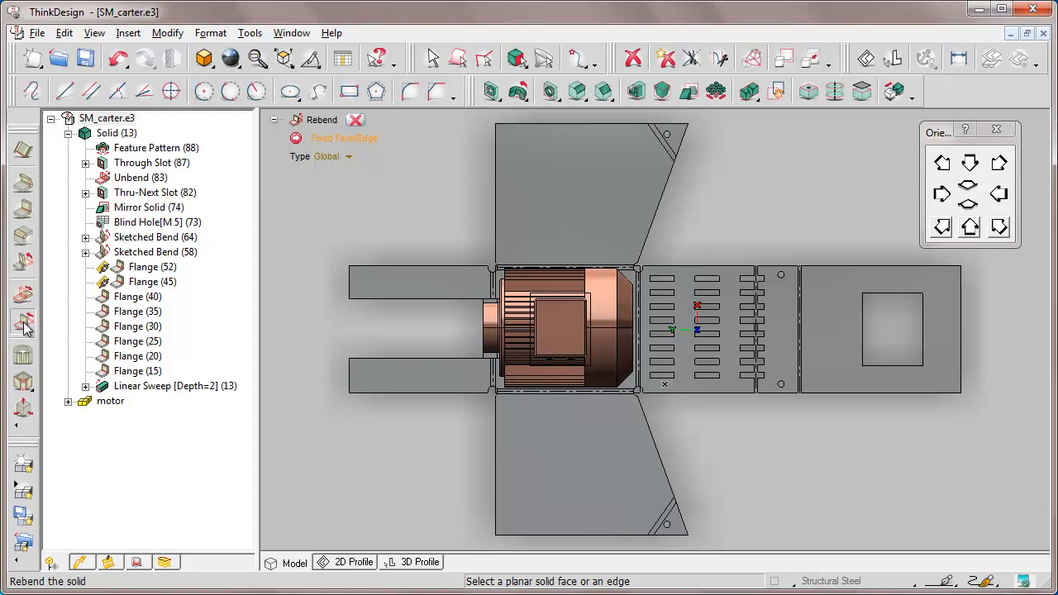
left_click(972, 231)
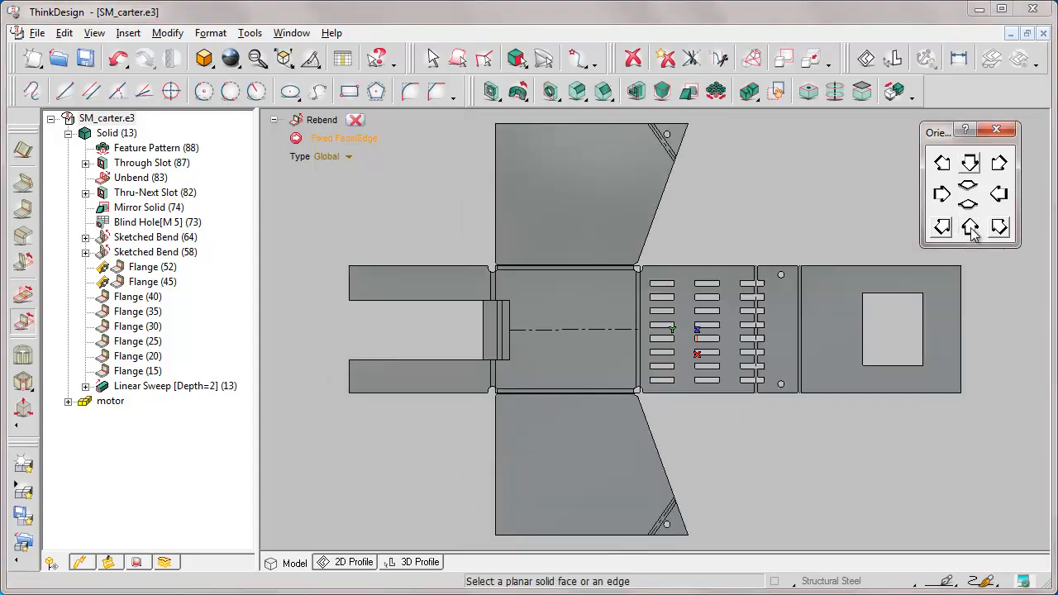
left_click(577, 304)
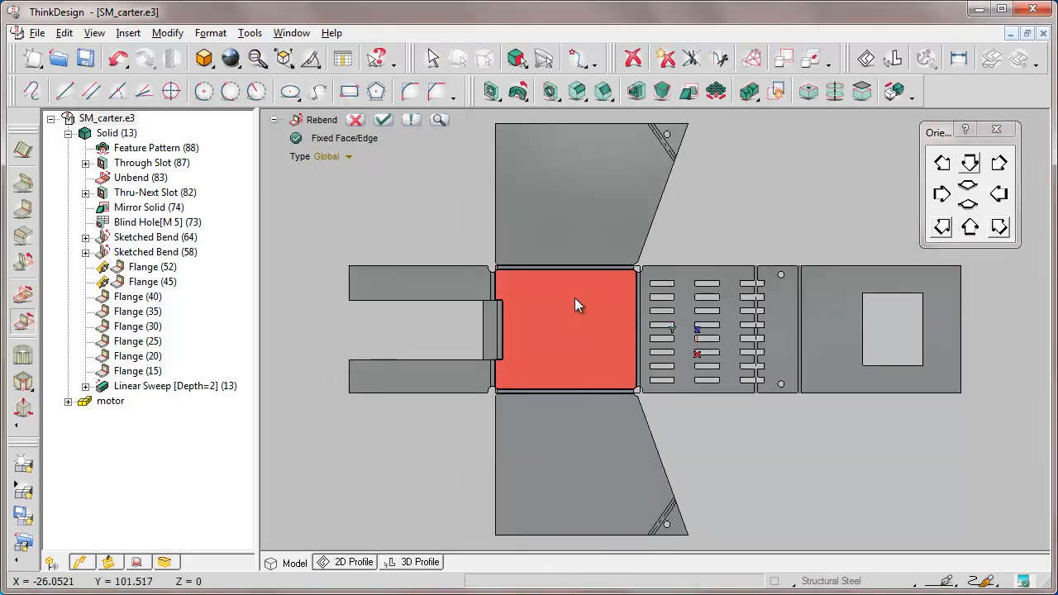
left_click(383, 120)
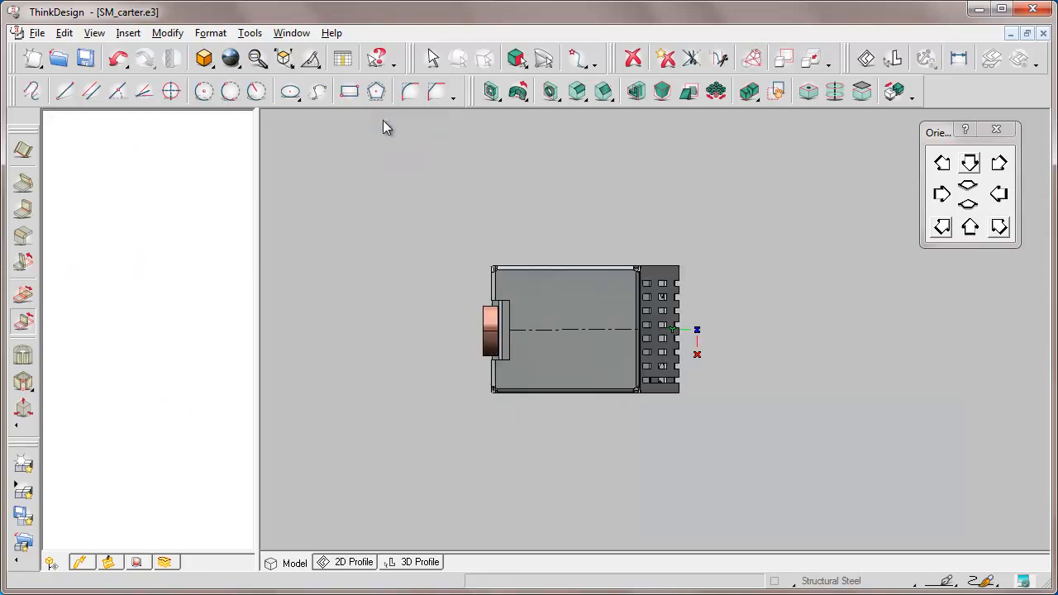
Step: Place the work plane on the cover's top face around the motor's terminal box
left_click(999, 228)
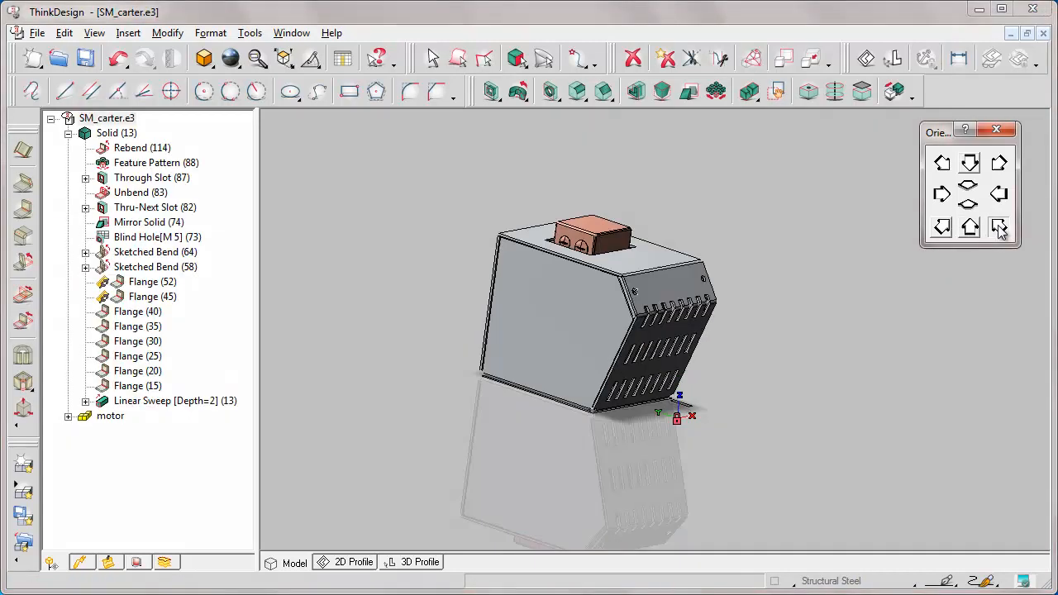
left_click(258, 58)
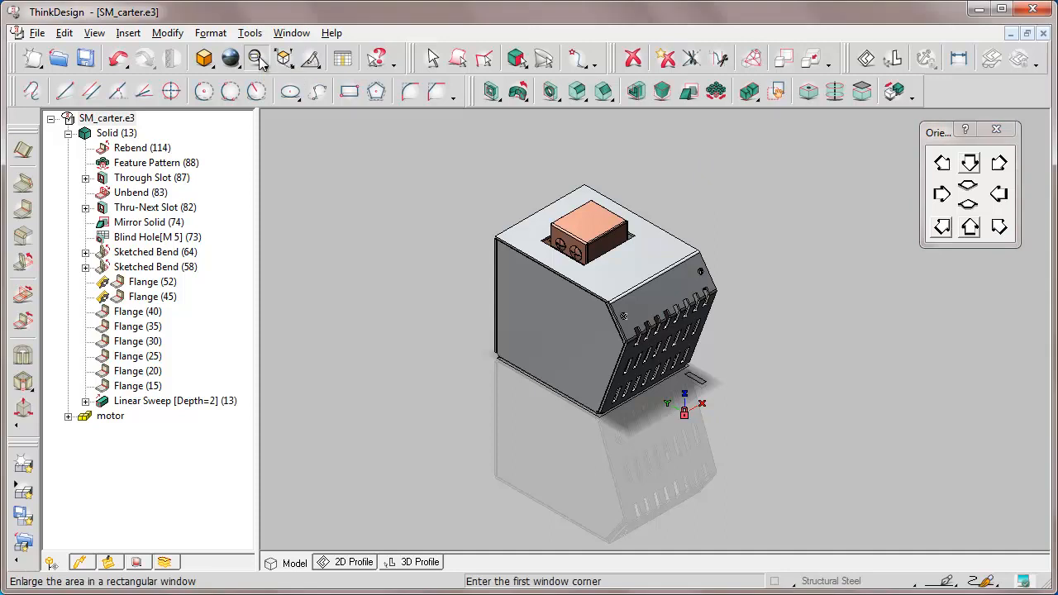
left_click(484, 184)
left_click(739, 424)
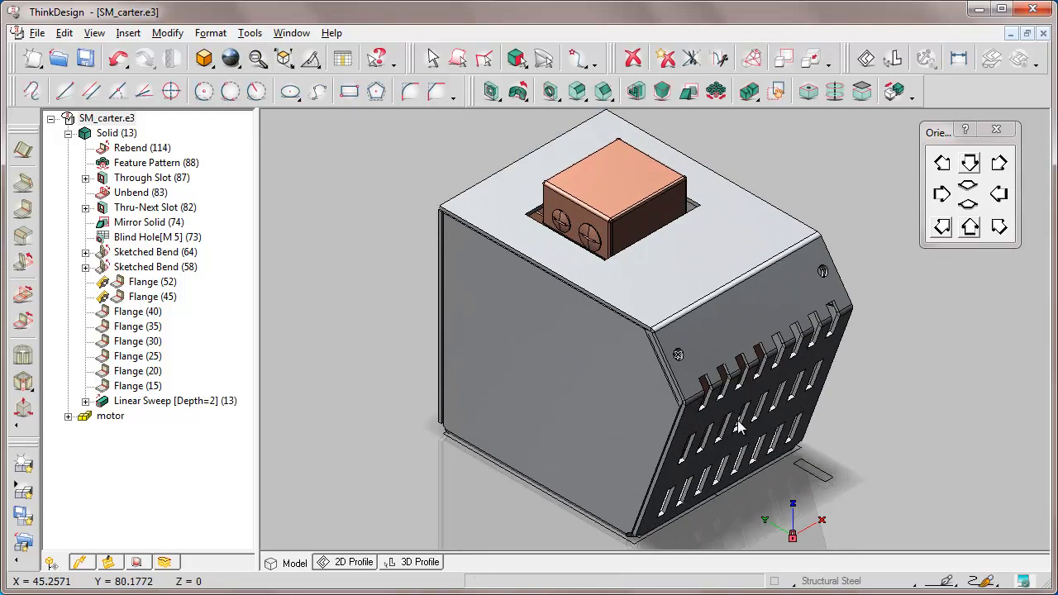
right_click(689, 262)
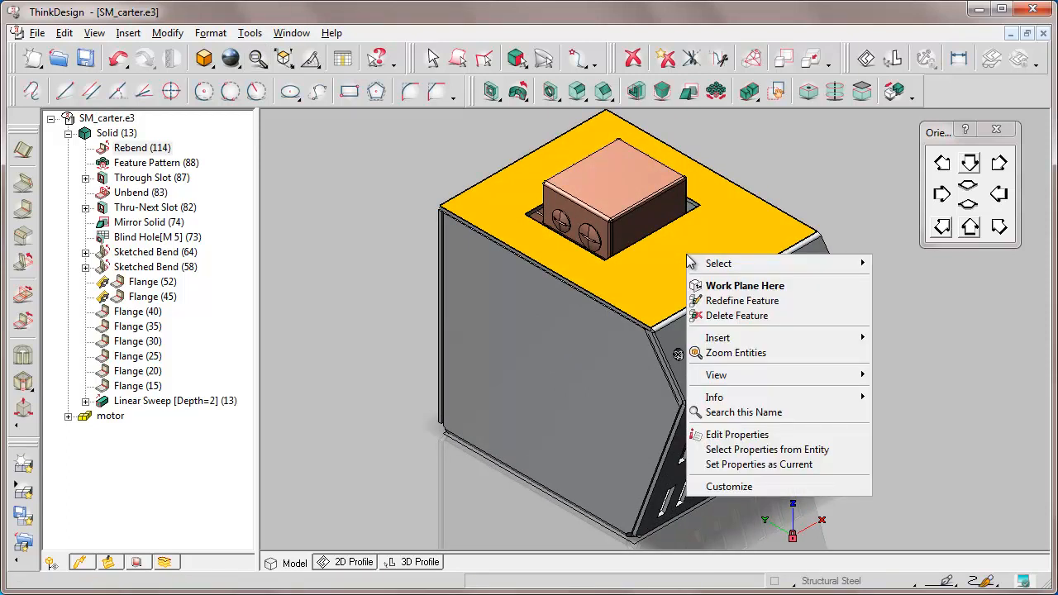
left_click(741, 285)
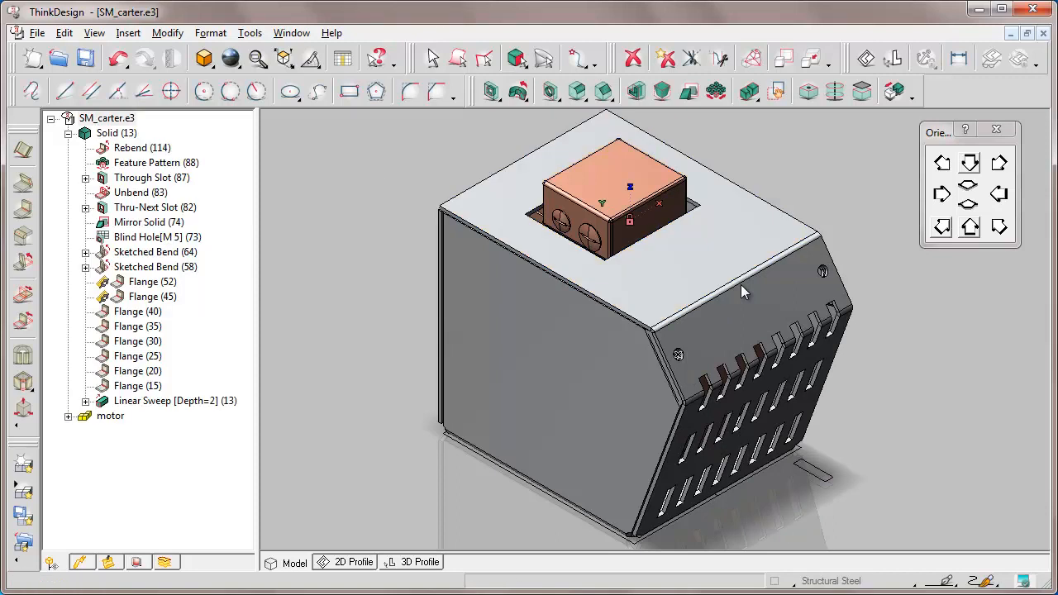
Step: Draw a 2-vertices rectangle about 32 mm by 15 mm in a new 2D profile, across the bend between top face and screw flange
left_click(999, 195)
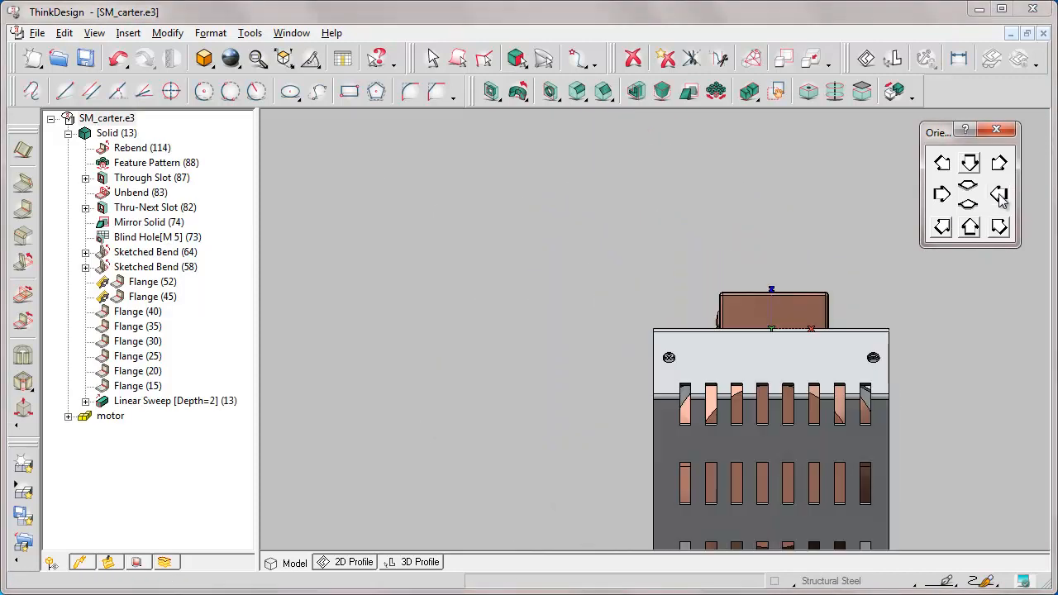
left_click(772, 349)
middle_click_drag(772, 348, 772, 405)
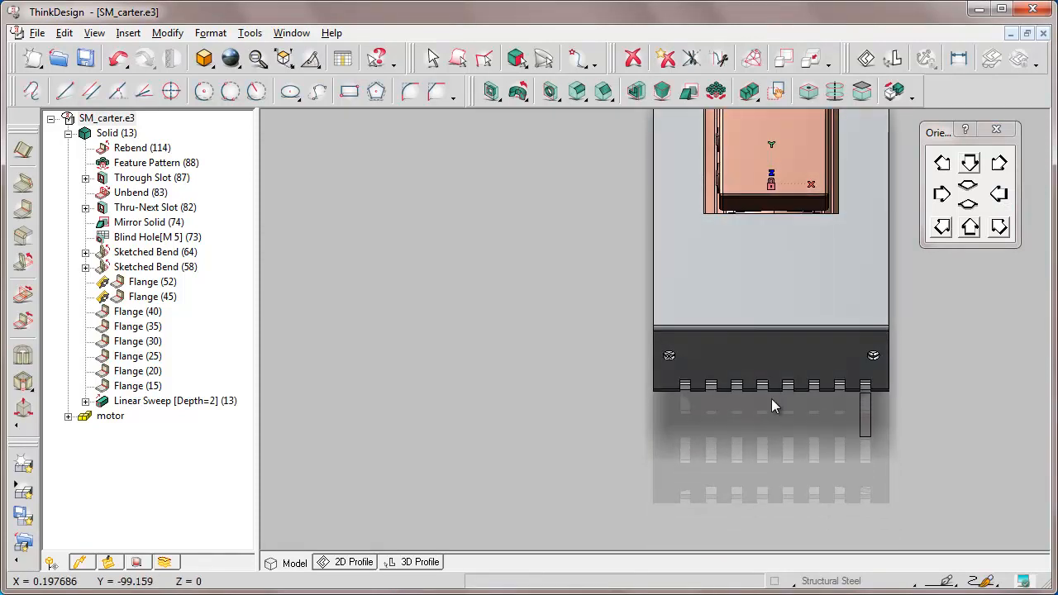
left_click(348, 563)
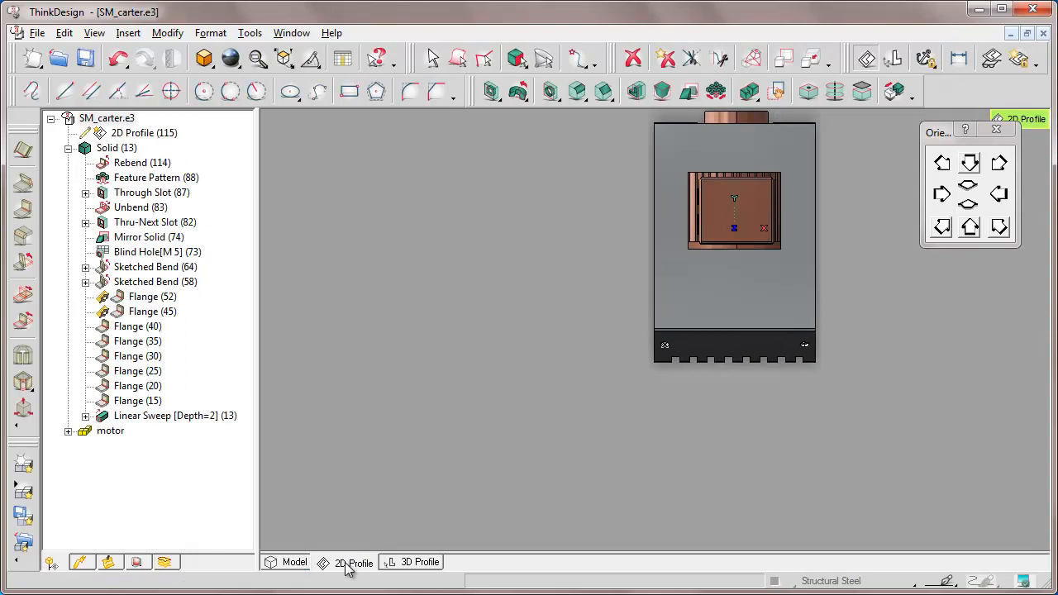
left_click(616, 248)
left_click(853, 381)
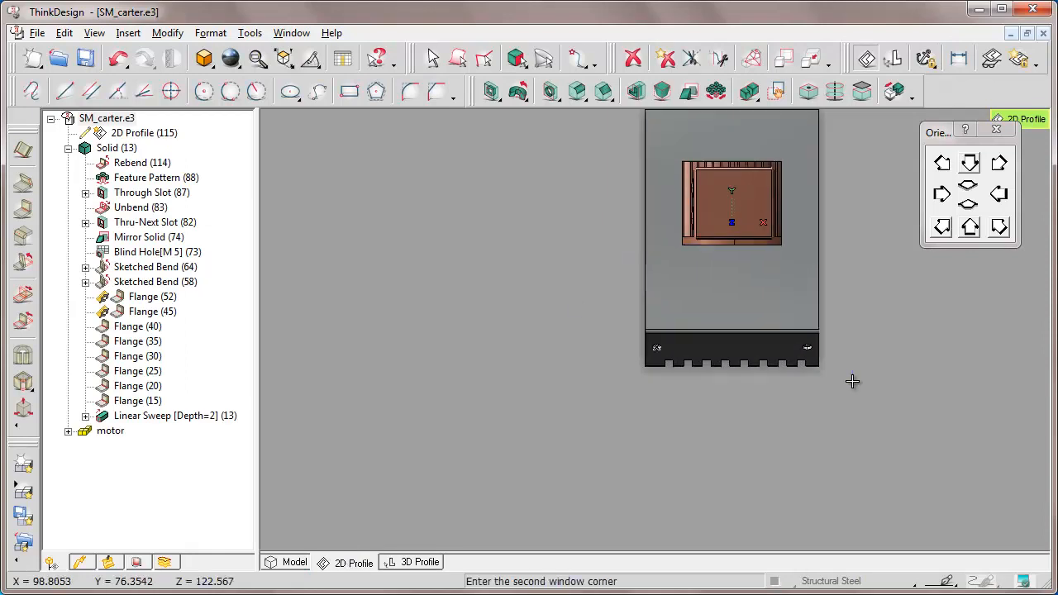
left_click(349, 92)
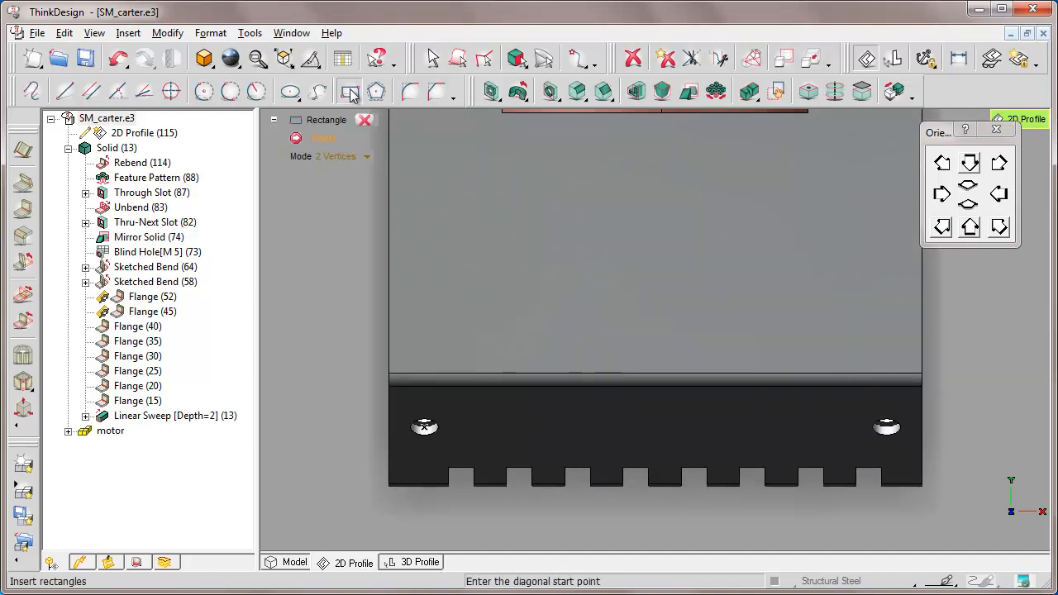
left_click(567, 341)
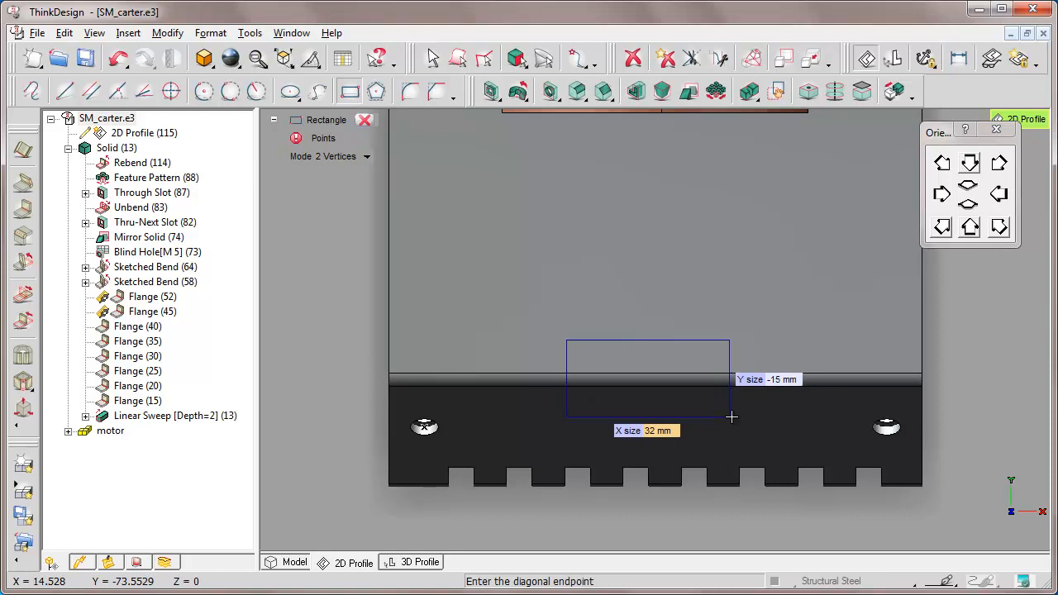
left_click(731, 417)
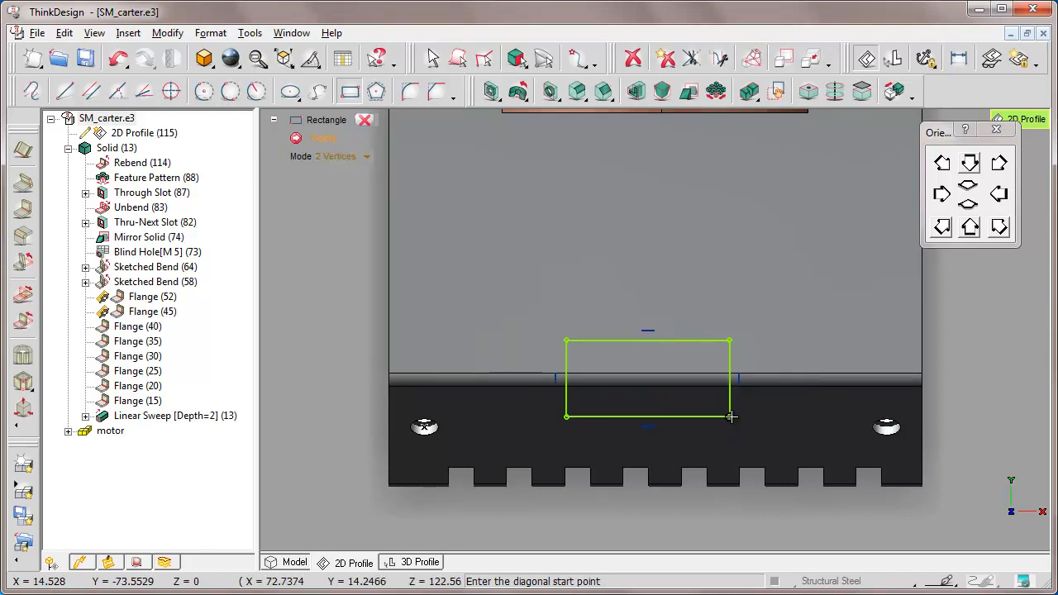
left_click(364, 120)
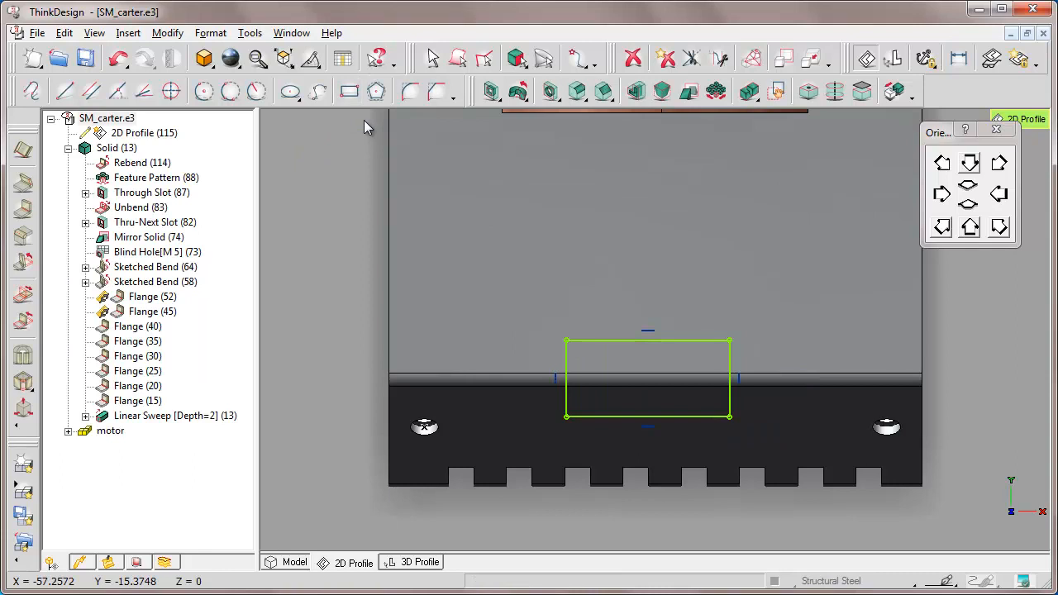
Step: Apply a Y coincidence constraint between the midpoint of the rectangle's short side and the midpoint of the bend's end edge
left_click(925, 58)
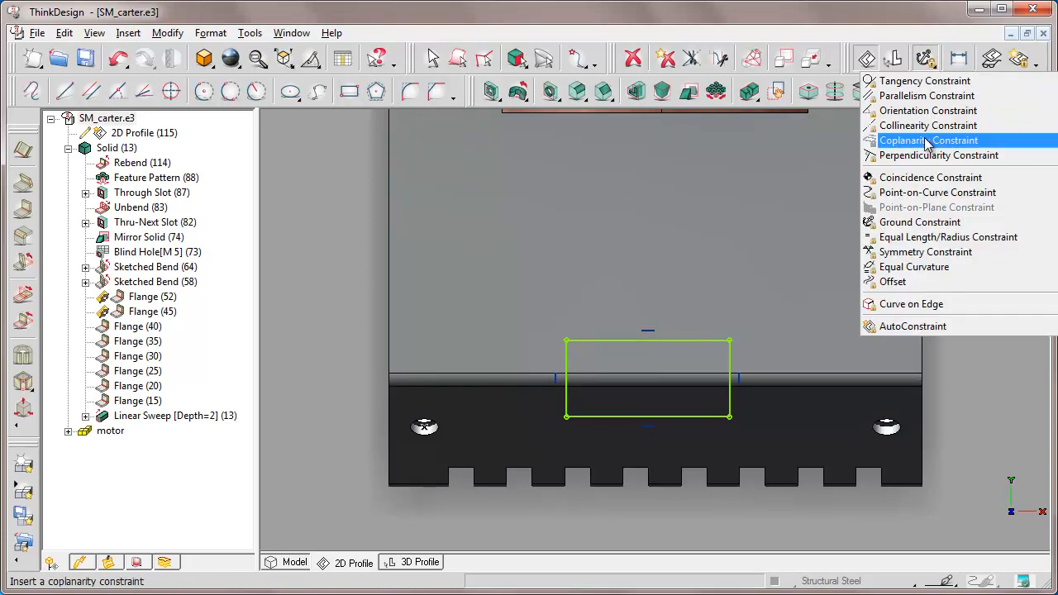
left_click(928, 177)
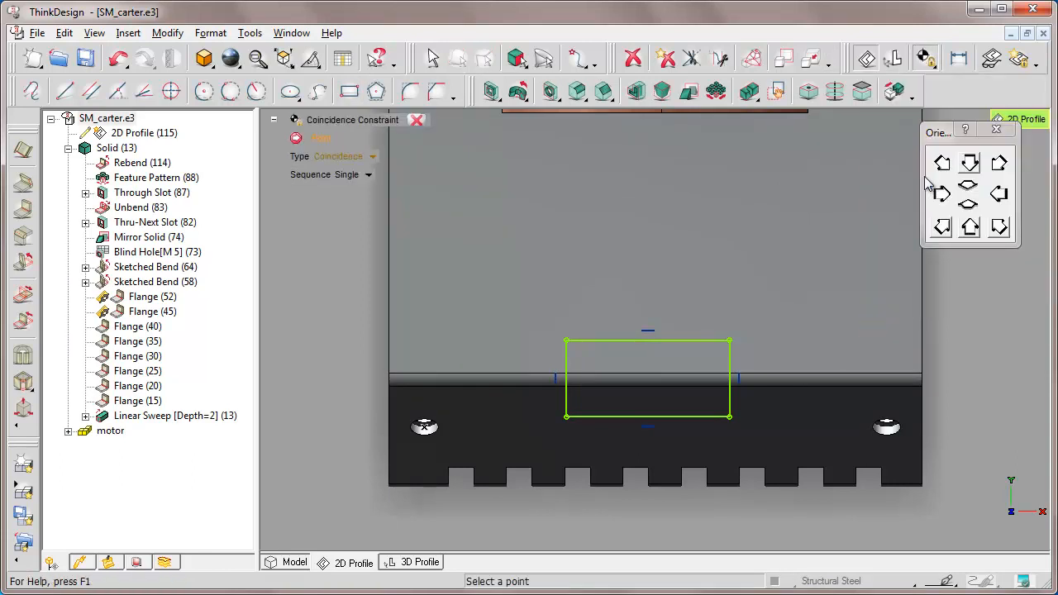
left_click(376, 159)
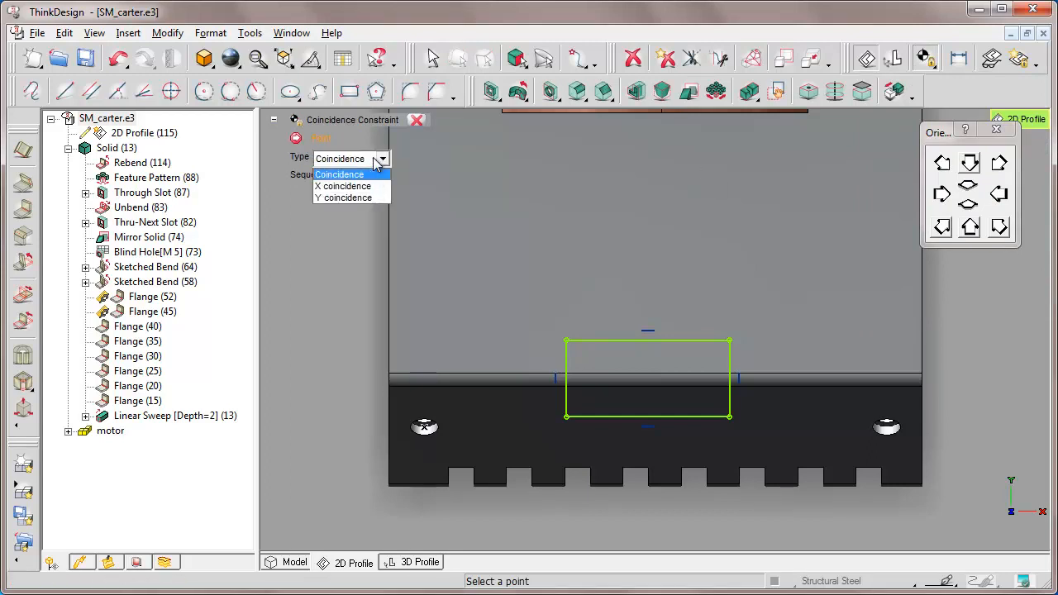
left_click(348, 198)
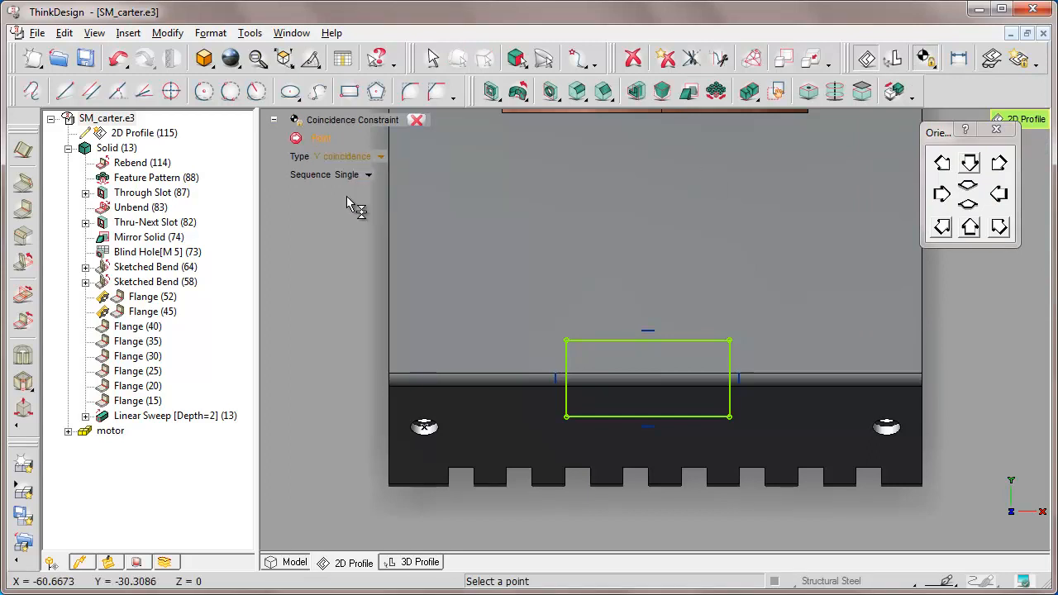
left_click(730, 381)
left_click(920, 379)
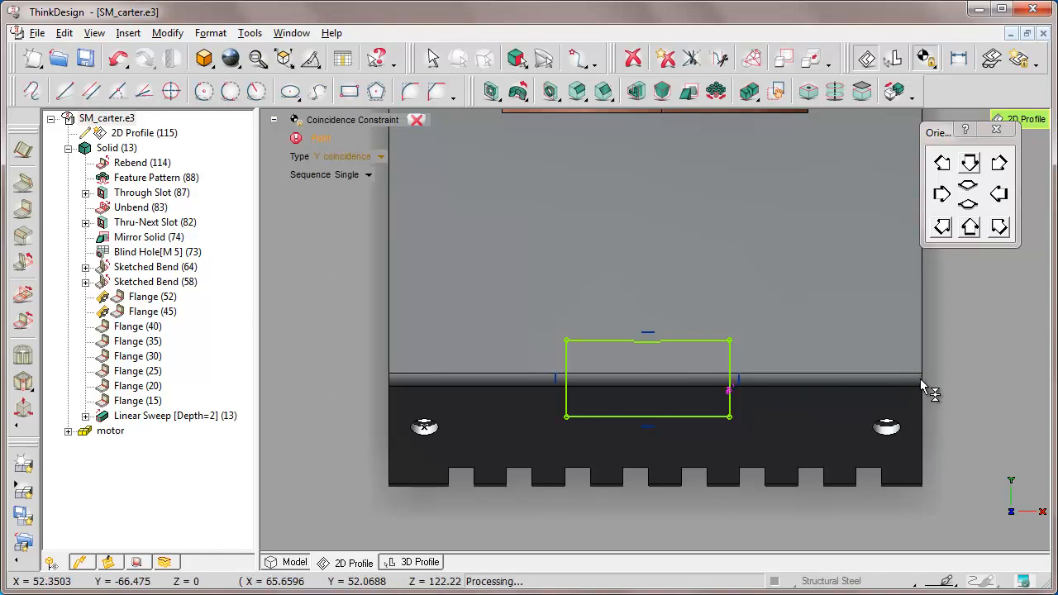
Step: Apply an X coincidence constraint between the midpoint of the rectangle's long side and the midpoint of the bend line
left_click(382, 158)
left_click(346, 186)
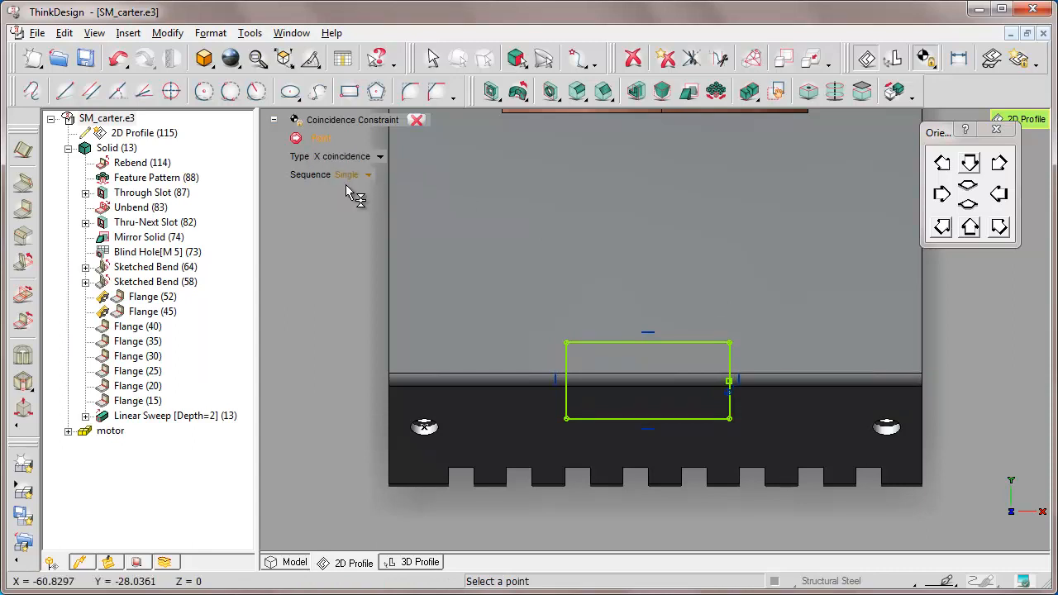
left_click(649, 342)
left_click(649, 376)
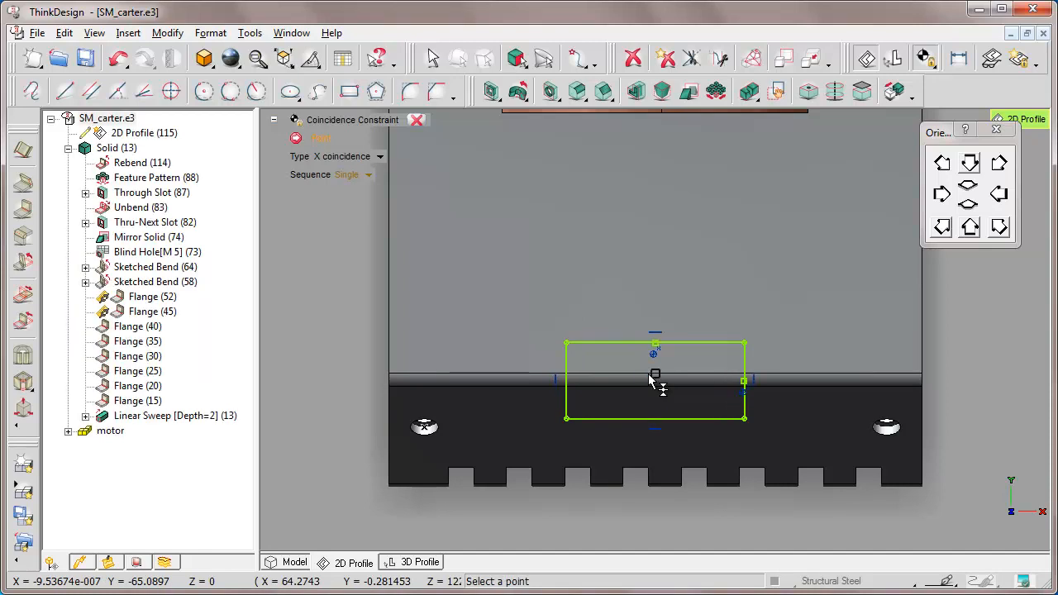
left_click(416, 120)
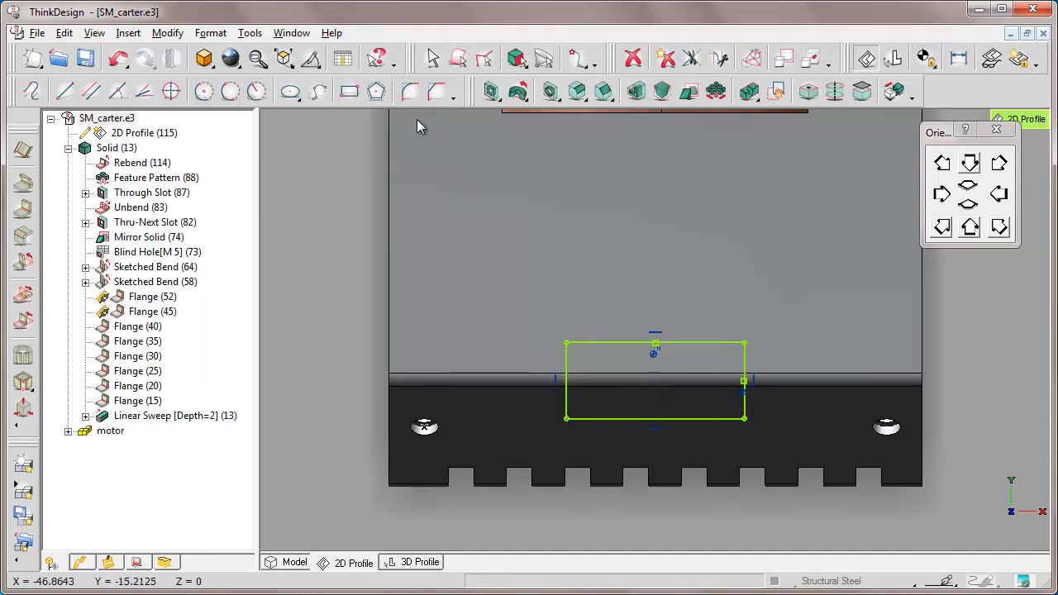
Step: Cut the rectangular profile into the cover as a Linear Slot with blind single depth of 20 mm
left_click(289, 563)
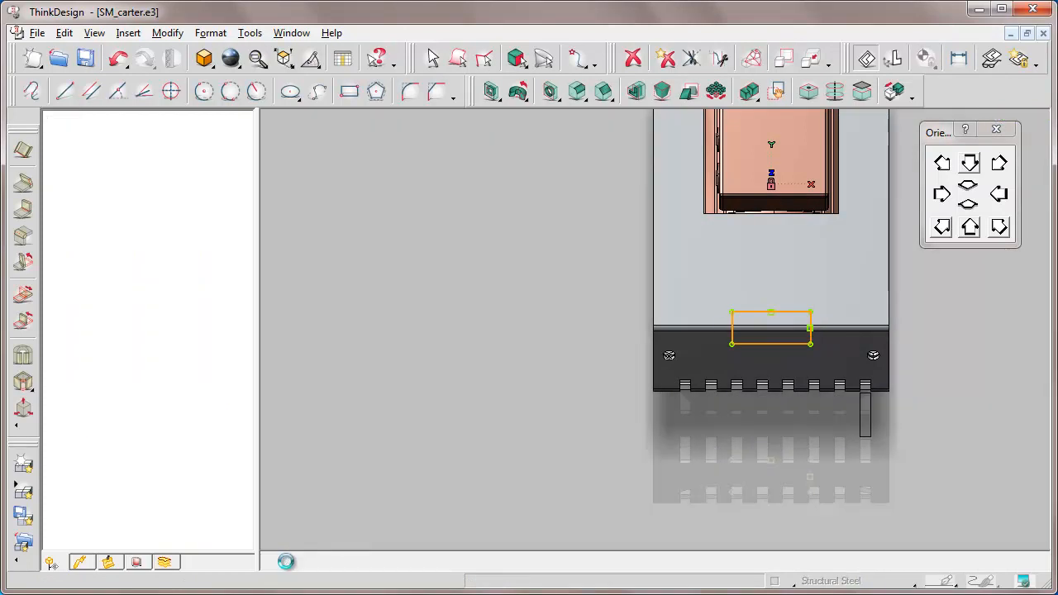
left_click(999, 228)
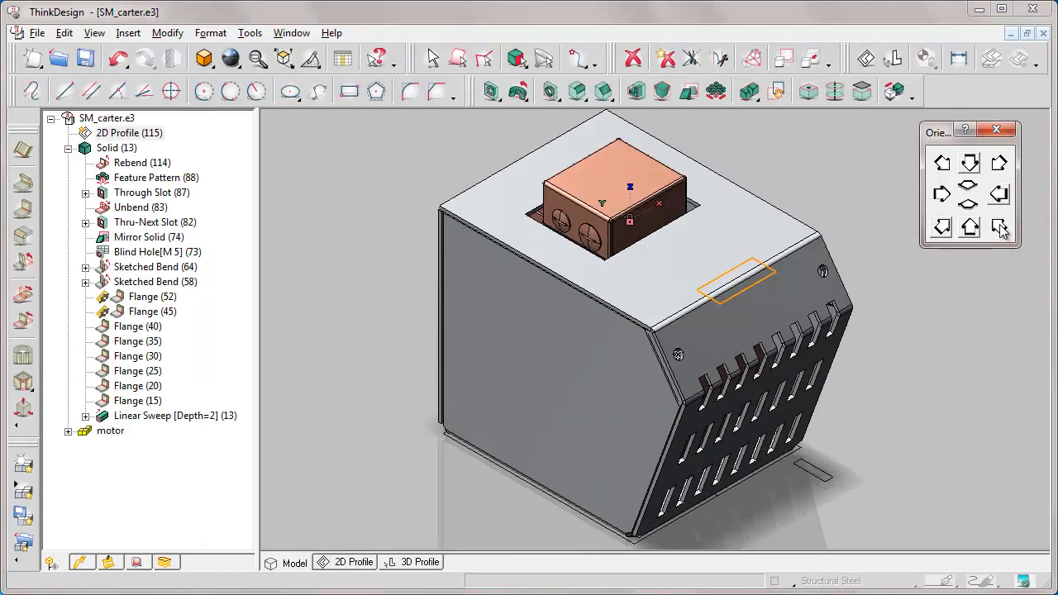
left_click(492, 93)
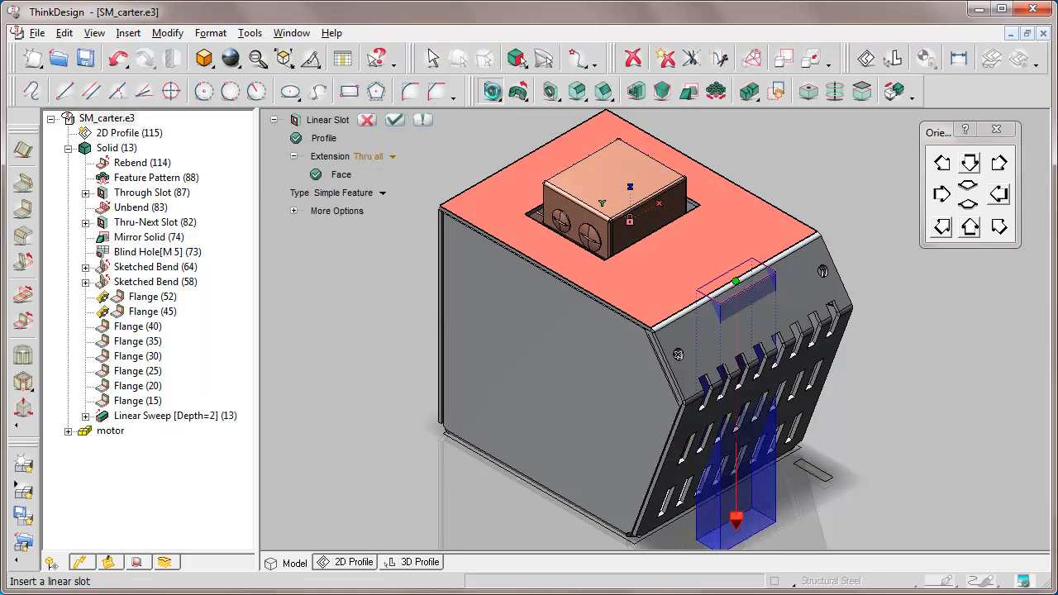
left_click(393, 161)
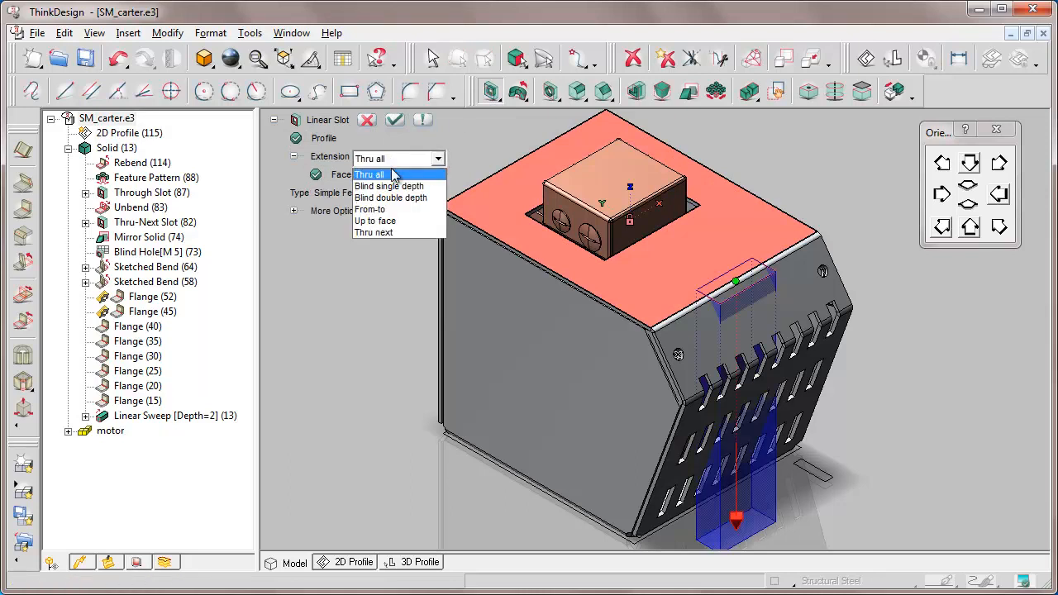
left_click(390, 186)
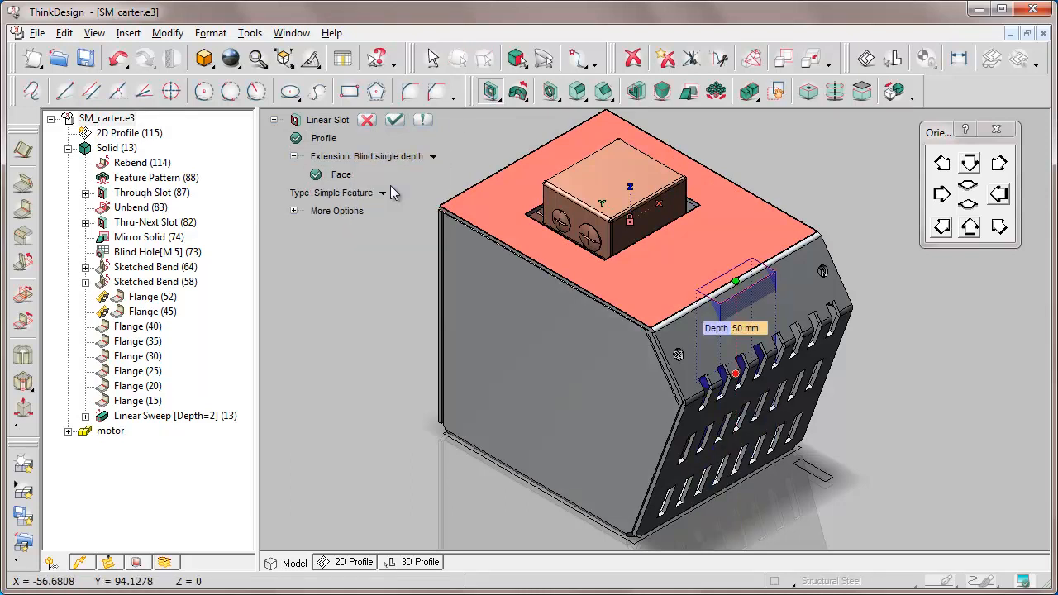
left_click(761, 330)
type("20")
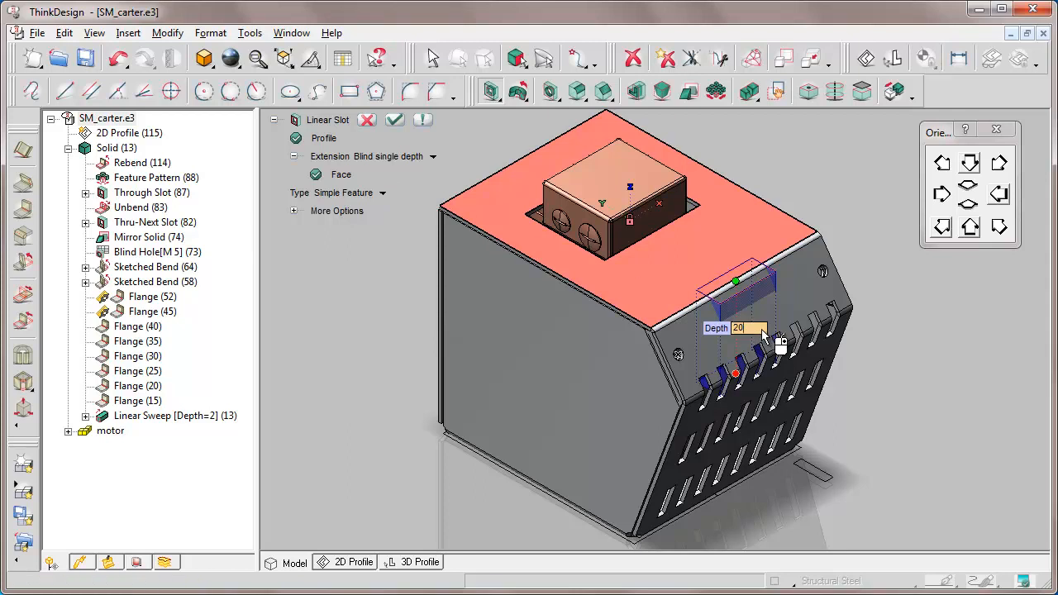
key("Return")
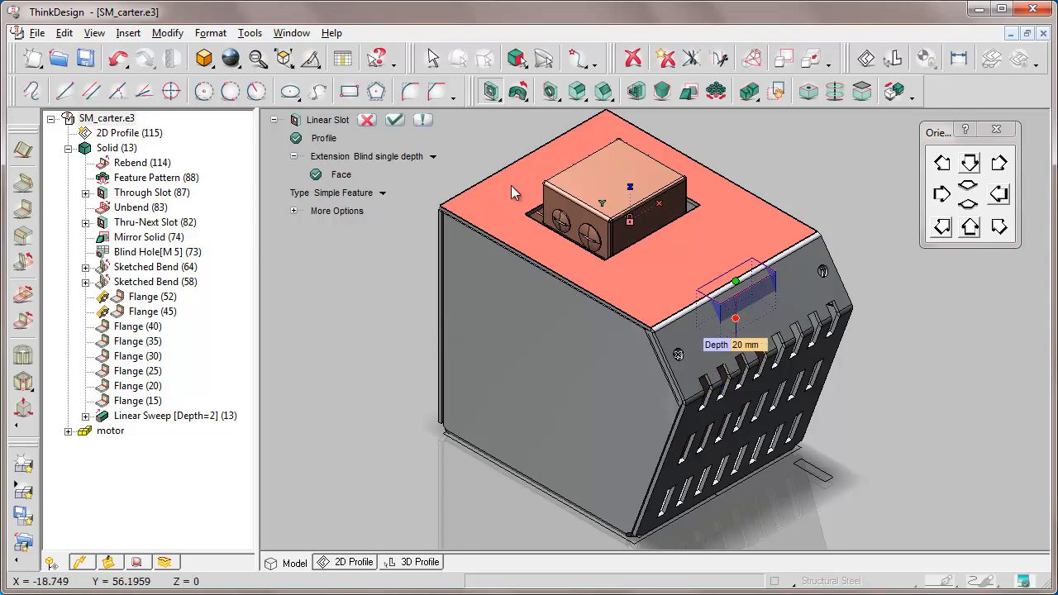
left_click(395, 120)
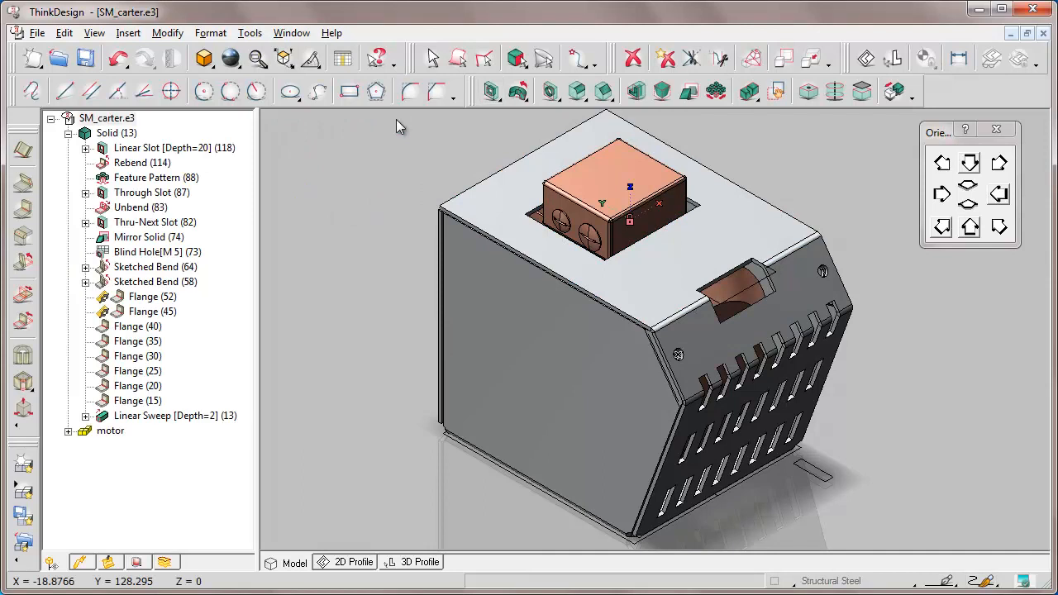
Step: Unbend the cover globally, keeping the central base panel beneath the motor as the fixed face
key("f")
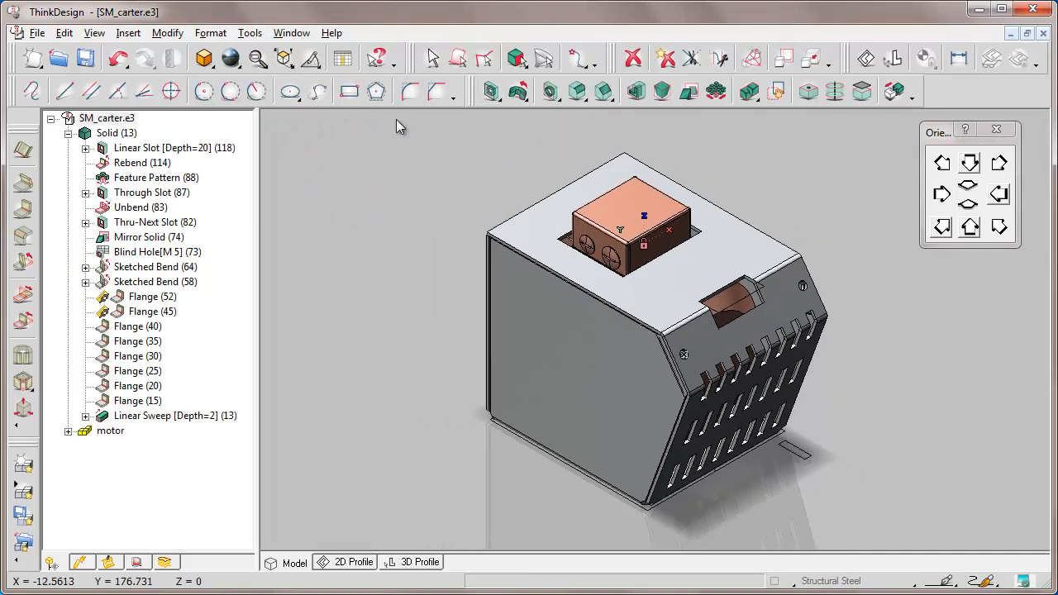
left_click(24, 298)
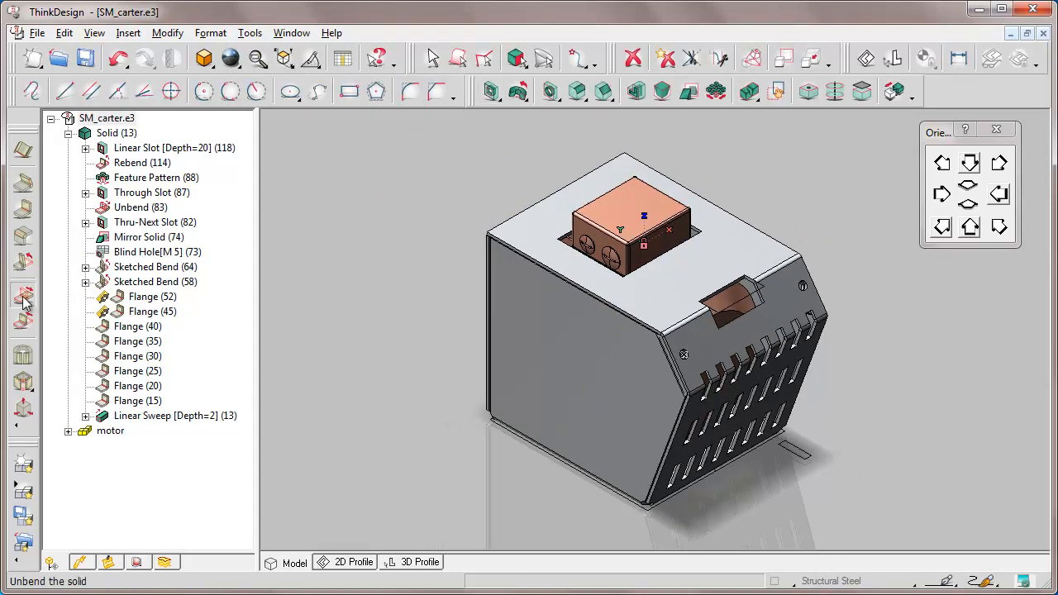
left_click(971, 228)
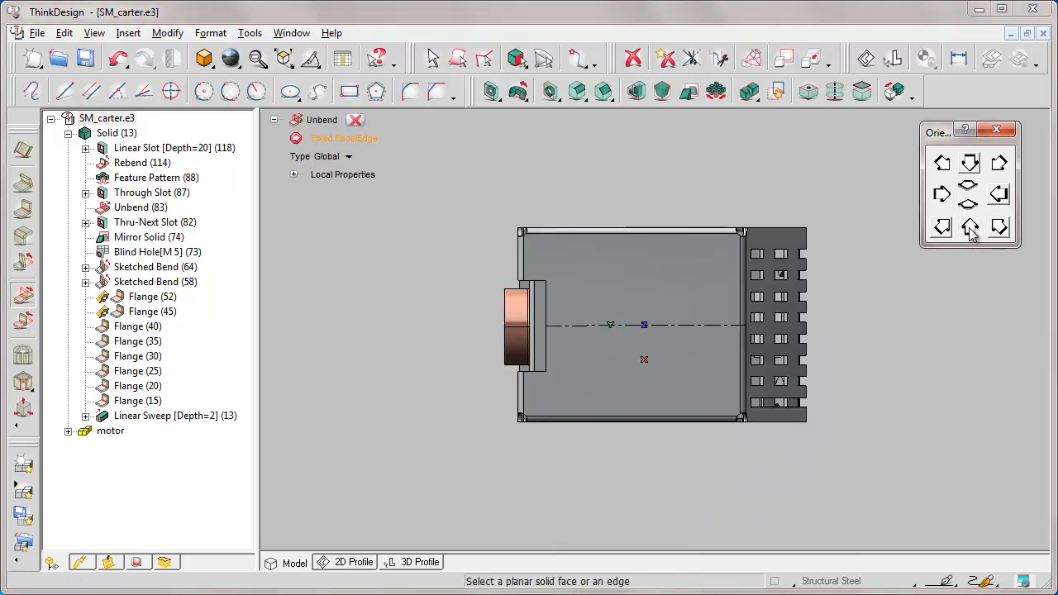
left_click(630, 279)
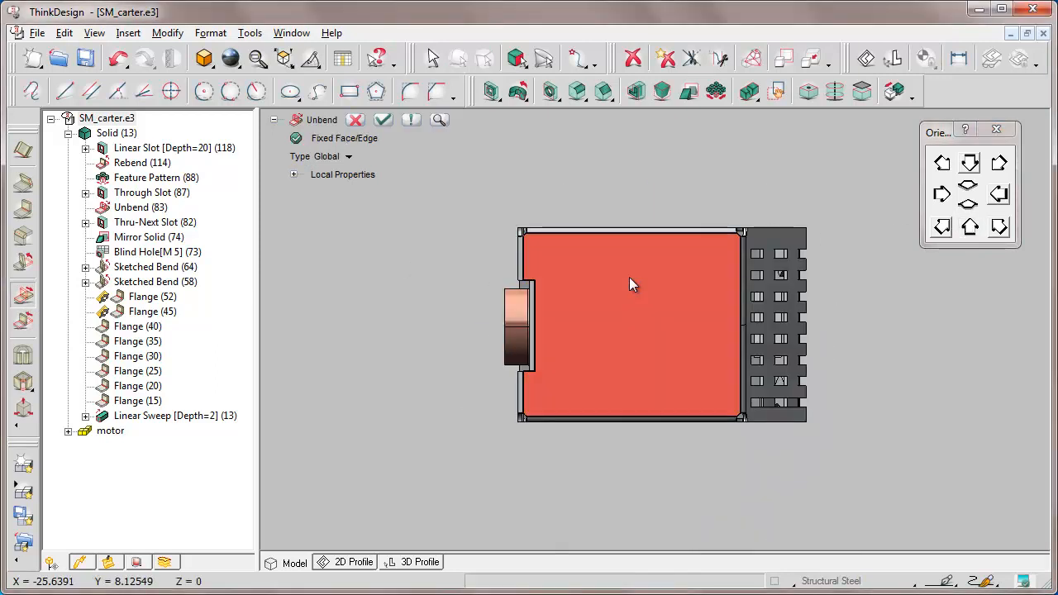
left_click(383, 120)
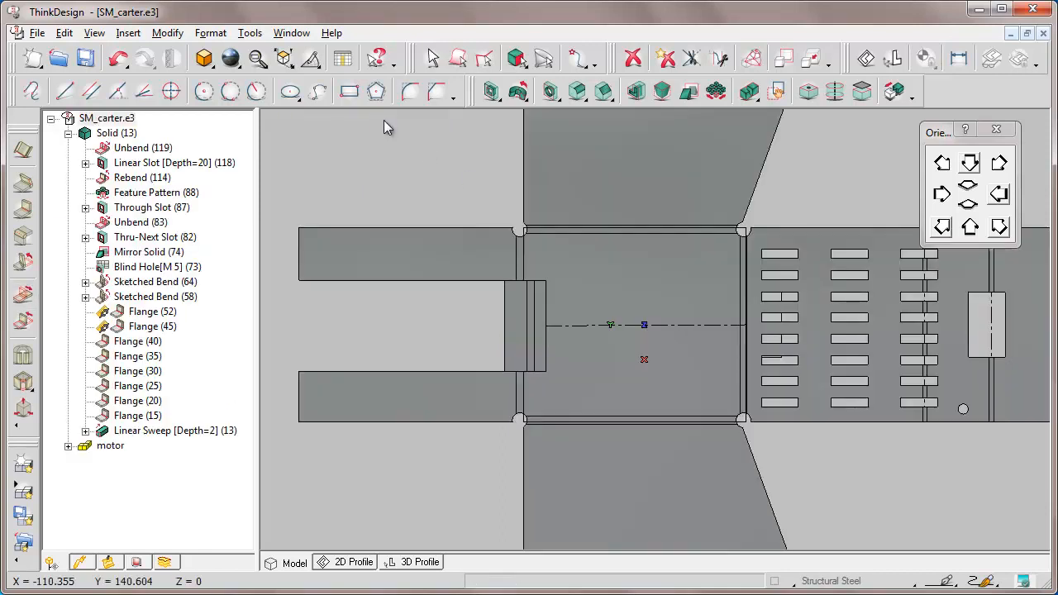
Step: Examine the side faces of the rectangular cutout across the bend line in the flattened cover
left_click(263, 64)
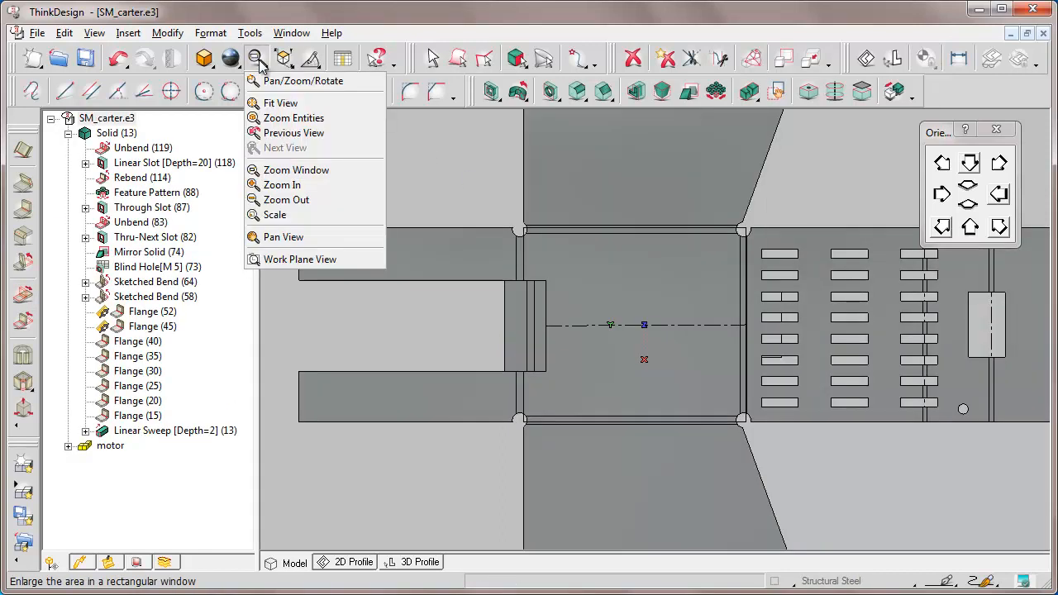
left_click(294, 259)
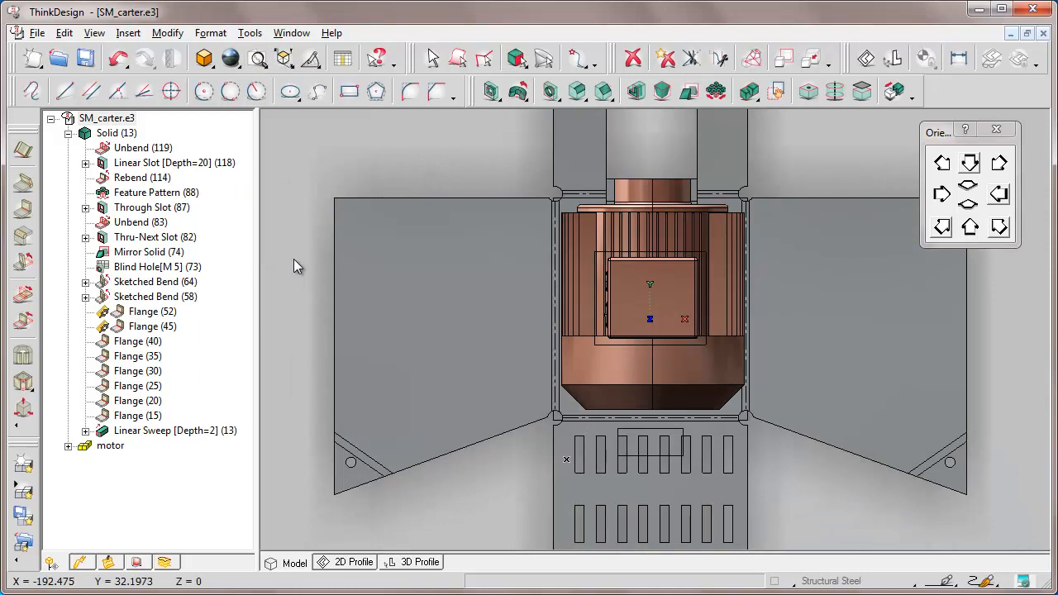
left_click(970, 164)
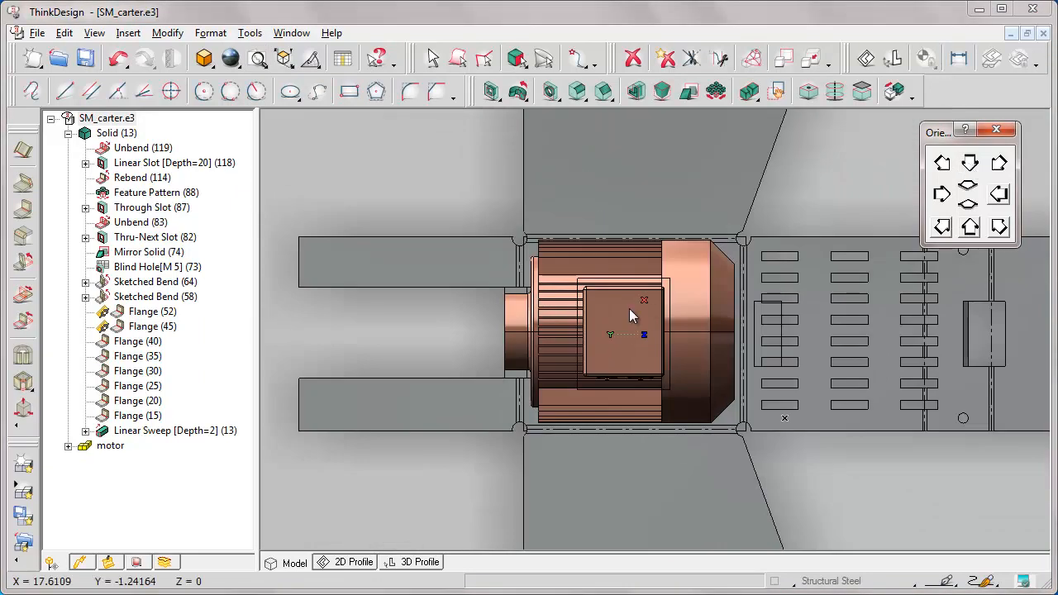
middle_click_drag(629, 311, 497, 240)
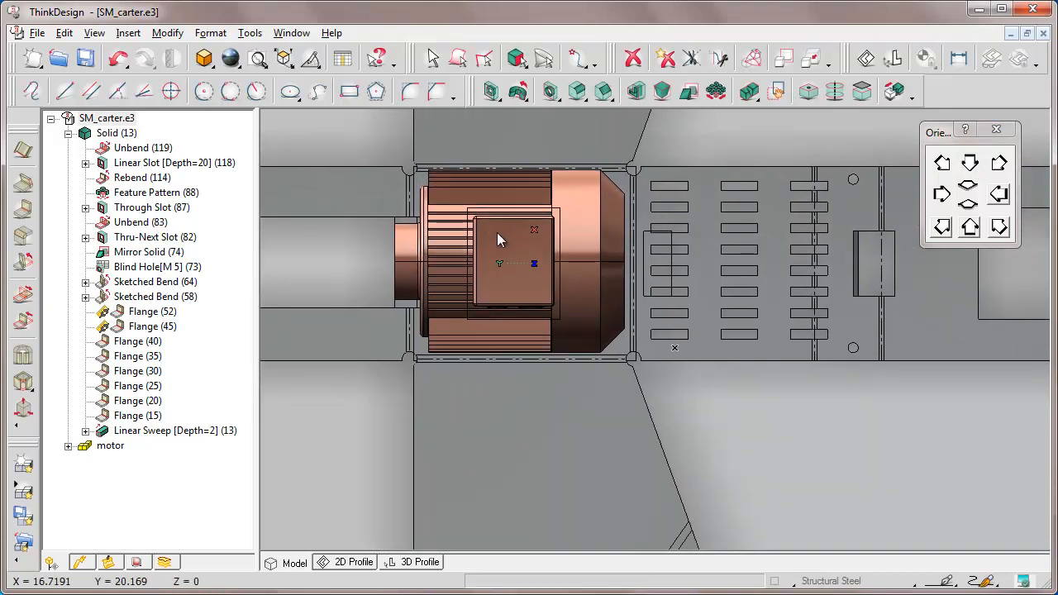
left_click(258, 58)
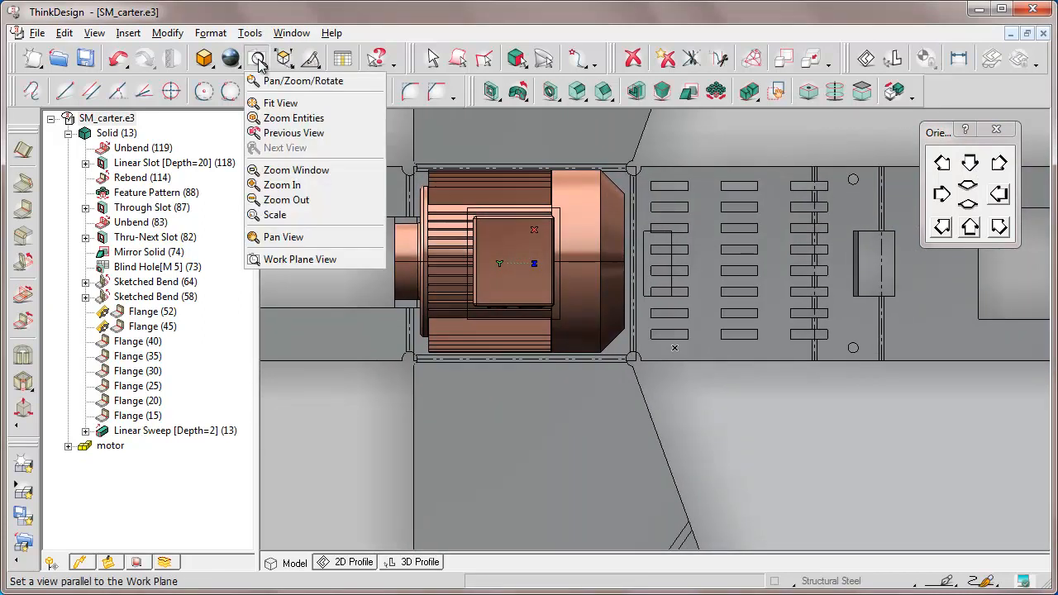
left_click(291, 169)
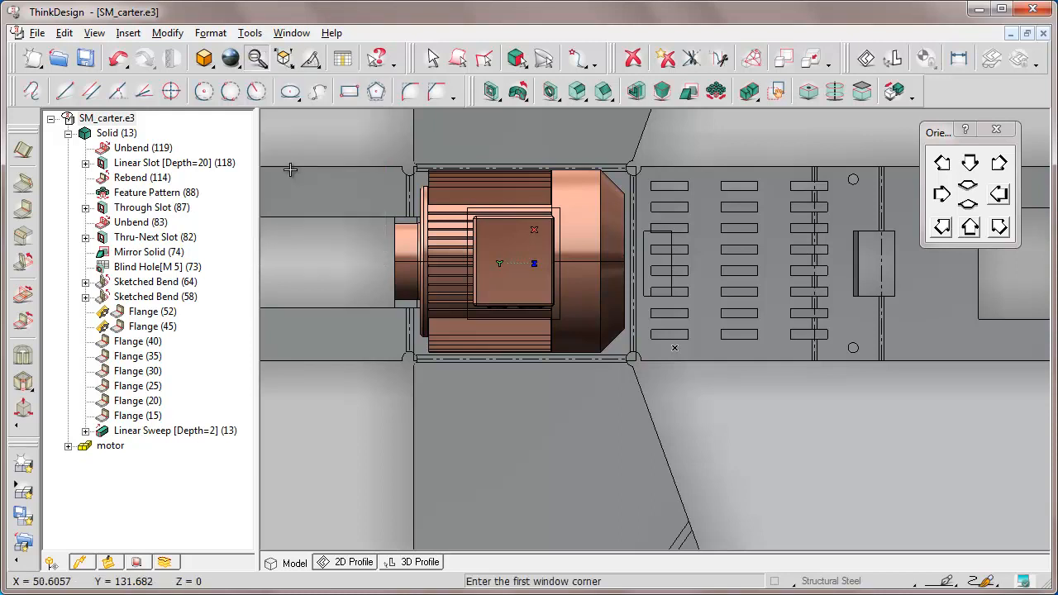
left_click(789, 161)
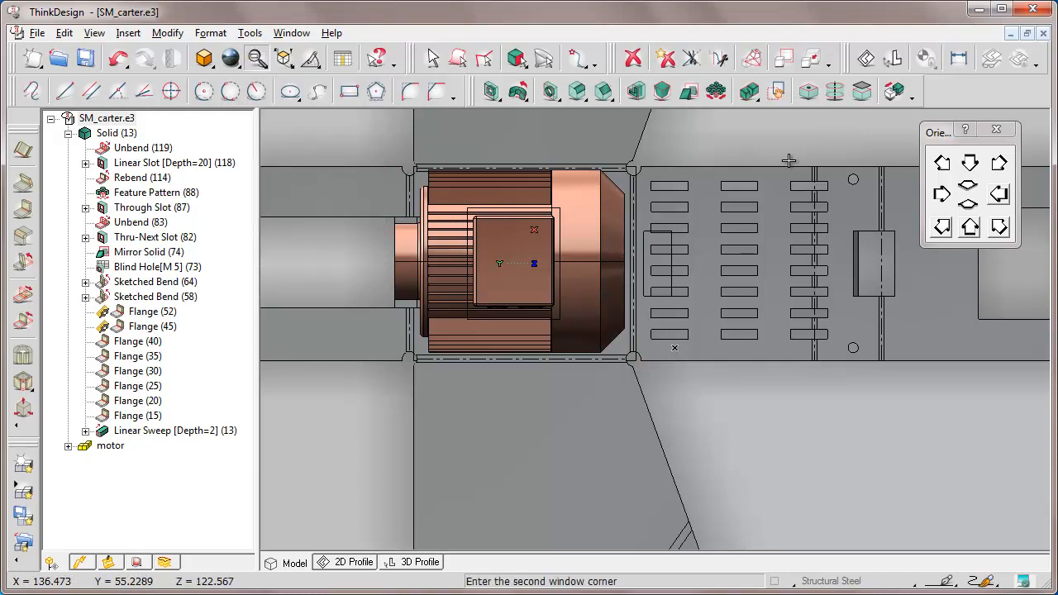
left_click(902, 372)
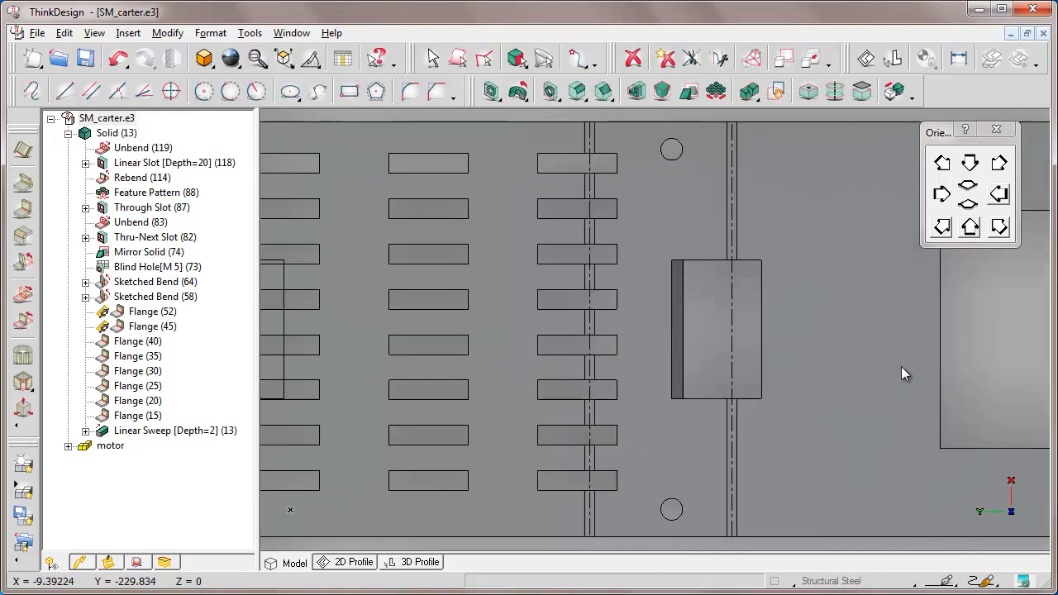
left_click(999, 164)
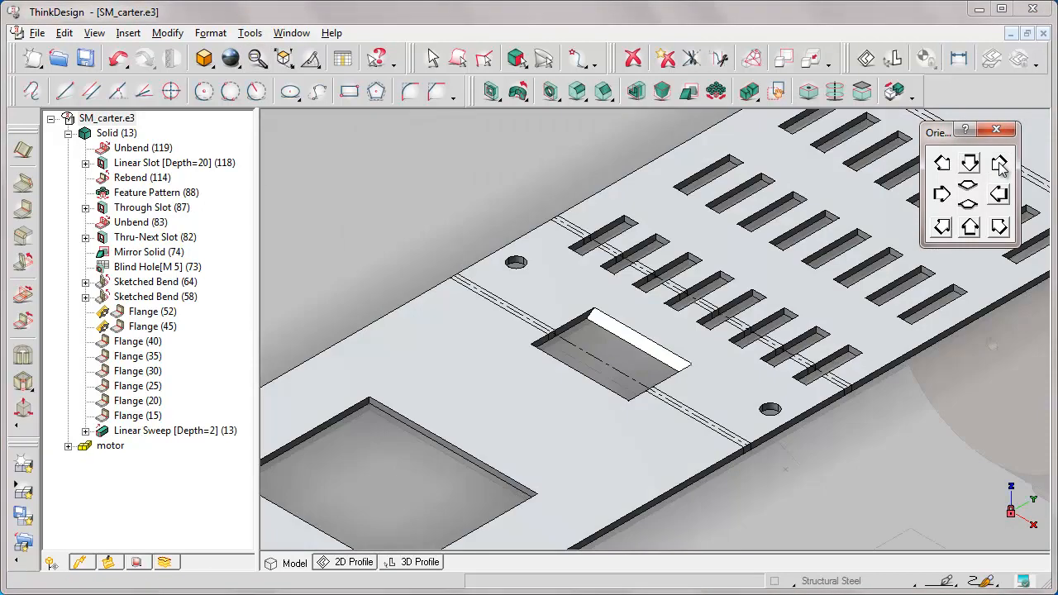
Step: Enable Normal side faces in the cover solid's Sheet Metal bend properties
right_click(112, 136)
left_click(158, 418)
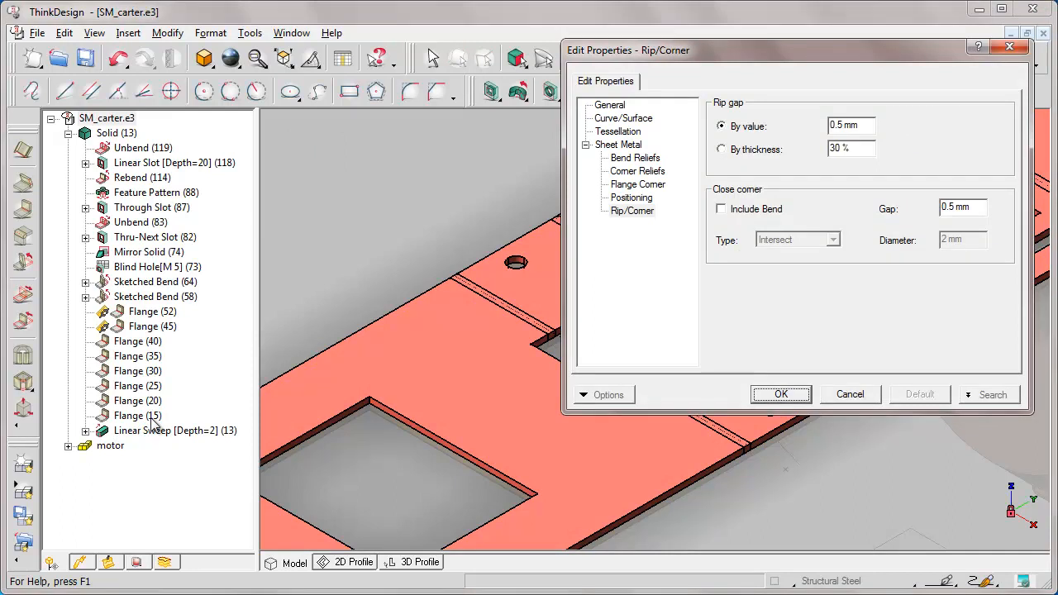
left_click_drag(721, 53, 411, 148)
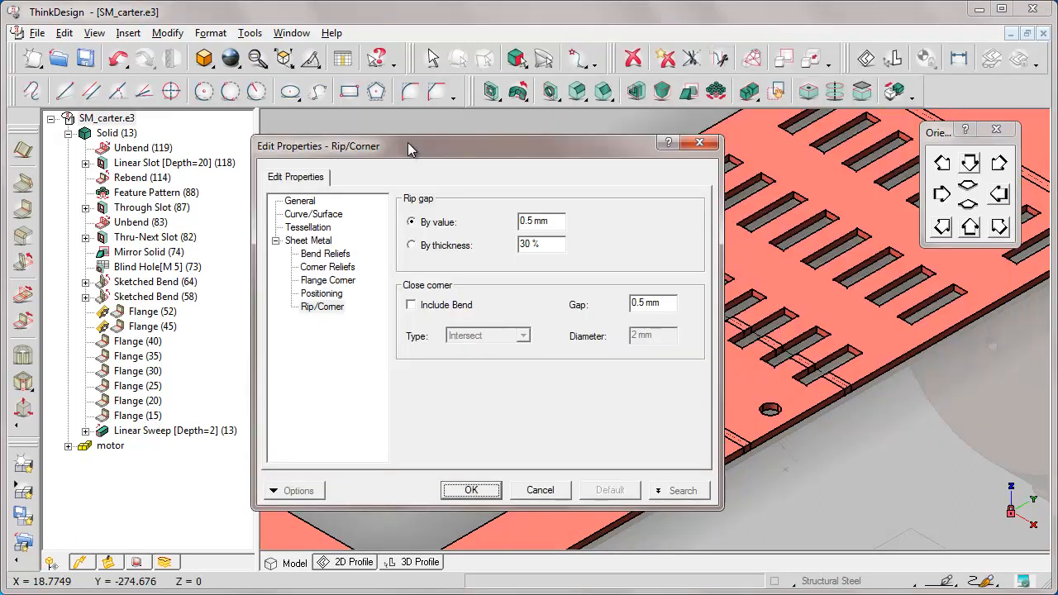
left_click(302, 243)
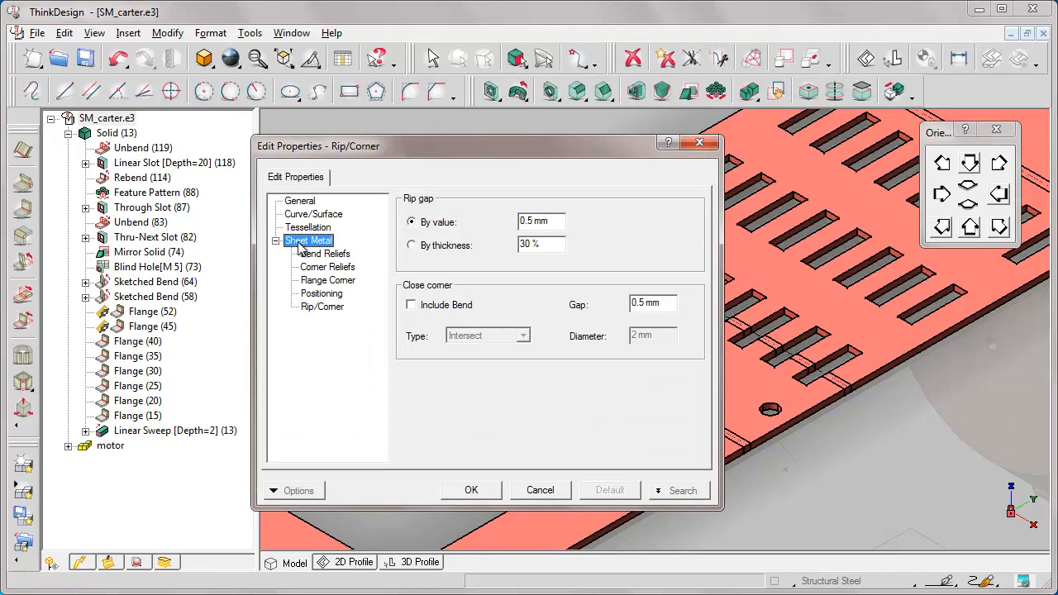
left_click(412, 275)
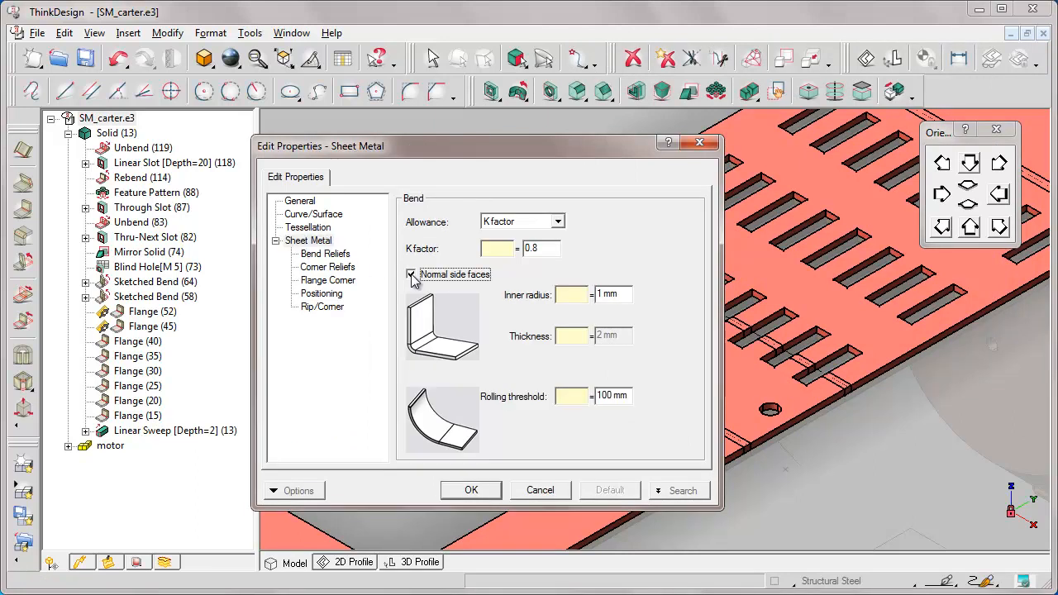
left_click(472, 490)
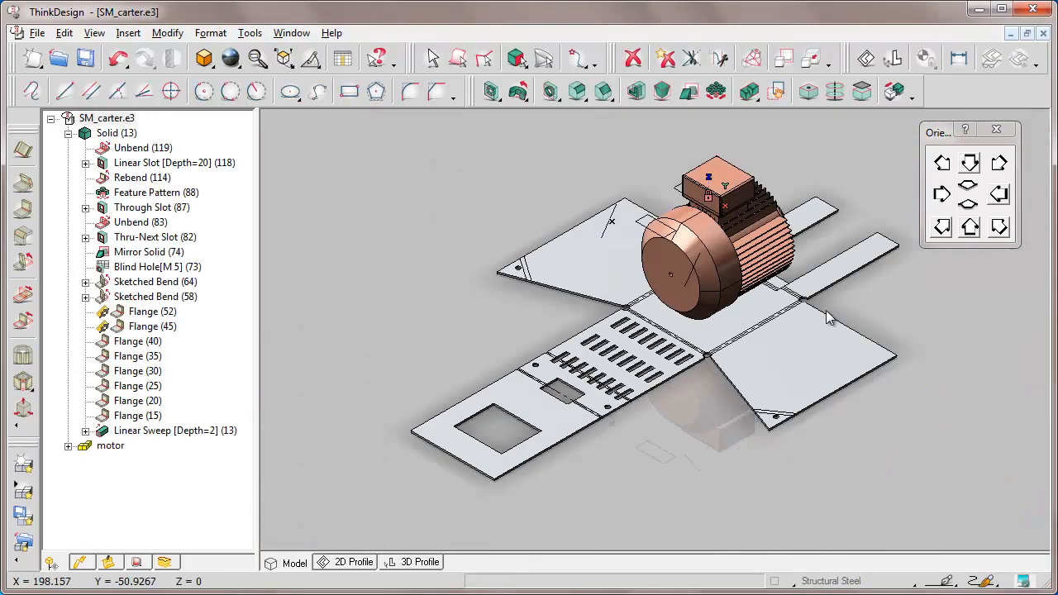
Step: Rebend the flattened cover globally, keeping the central base panel beneath the motor as the fixed face
left_click(1000, 227)
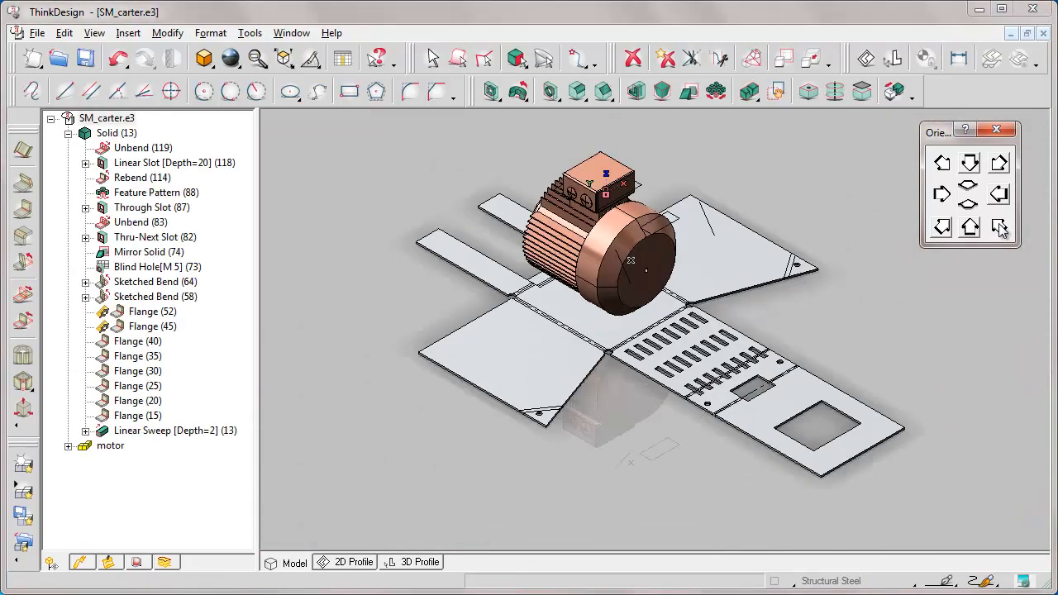
left_click(23, 321)
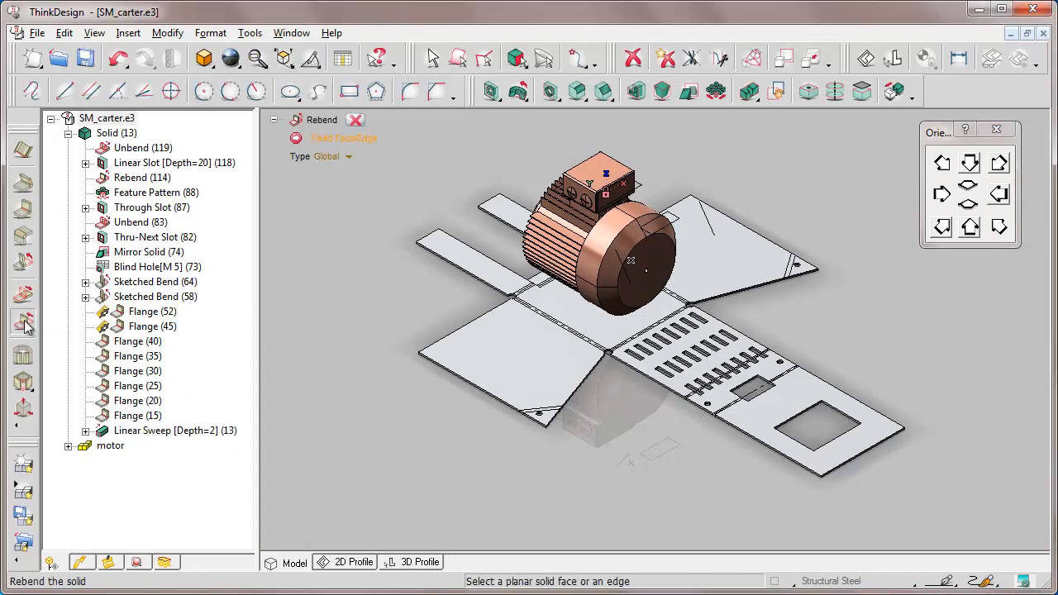
left_click(577, 316)
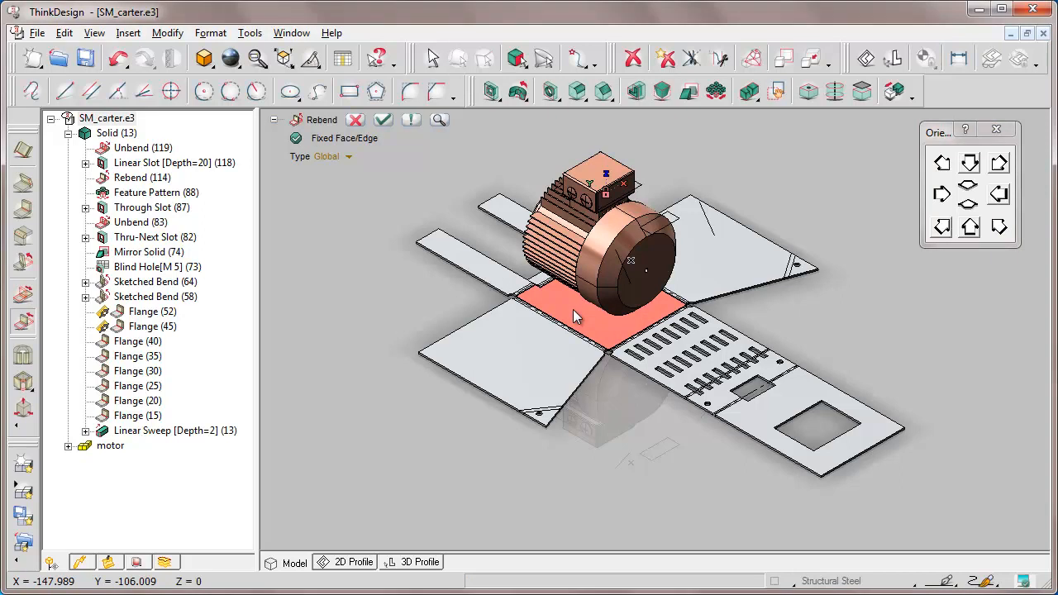
left_click(383, 120)
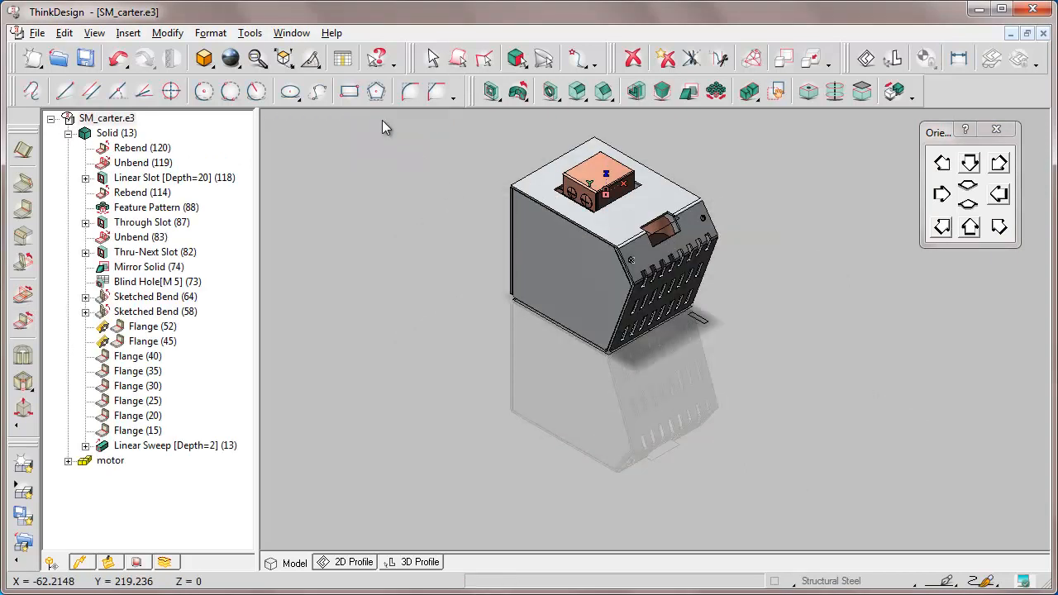
Step: Create a flat pattern drawing view from the cover solid
right_click(107, 136)
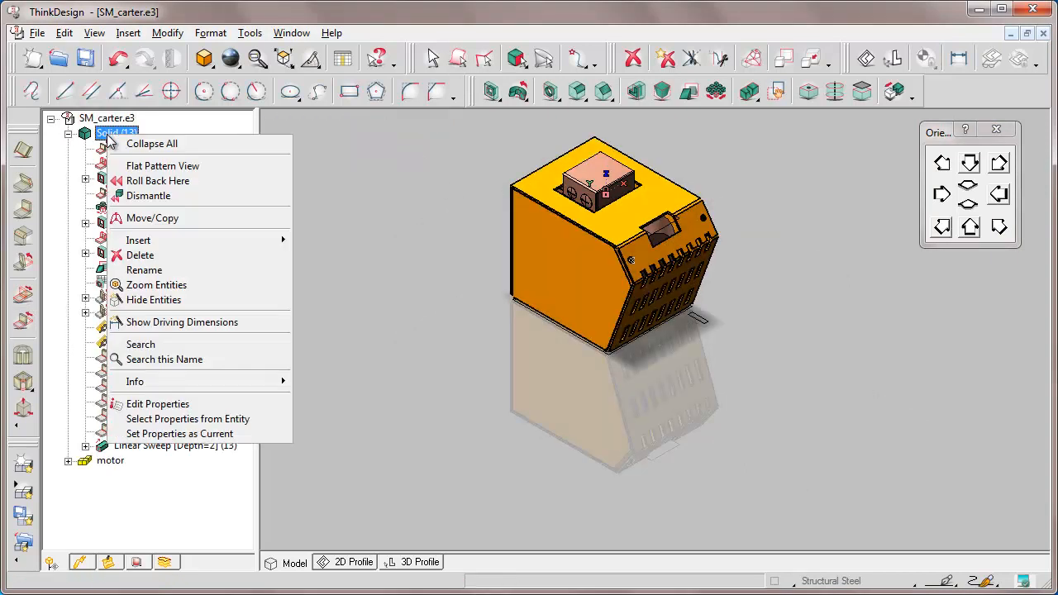
left_click(157, 165)
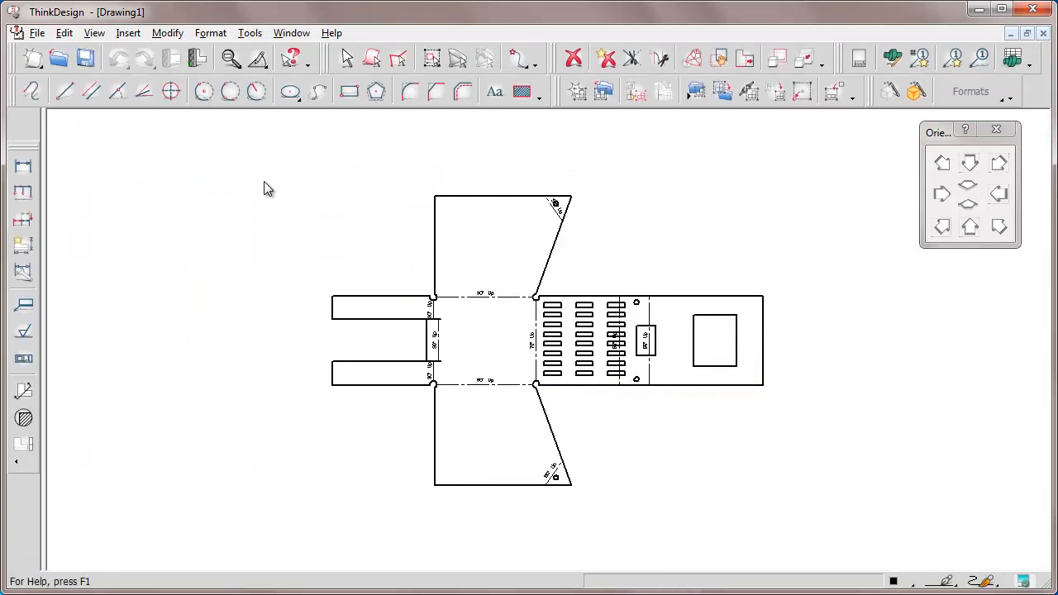
left_click(265, 181)
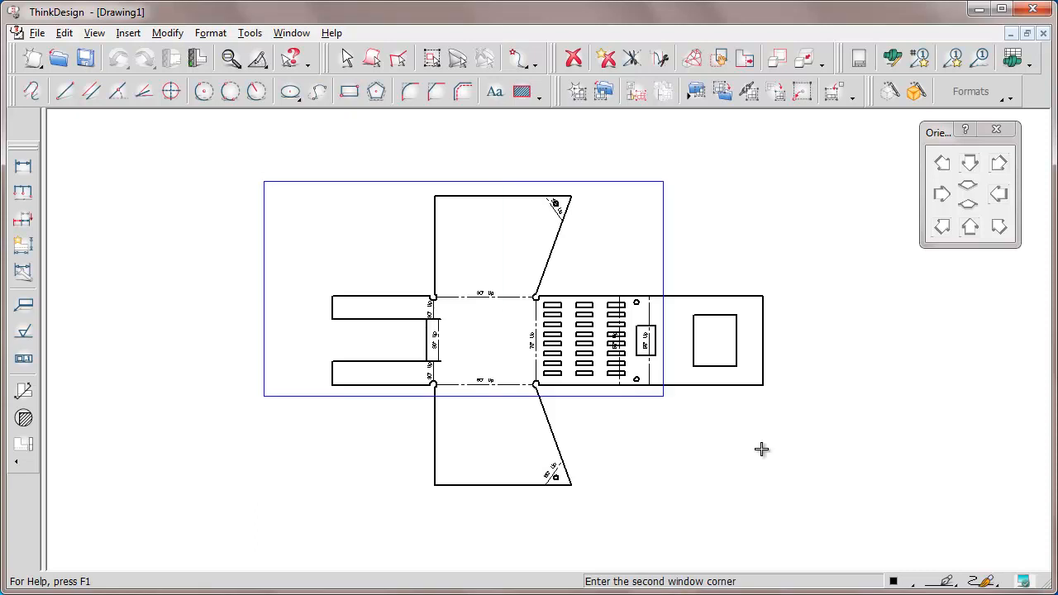
left_click(852, 497)
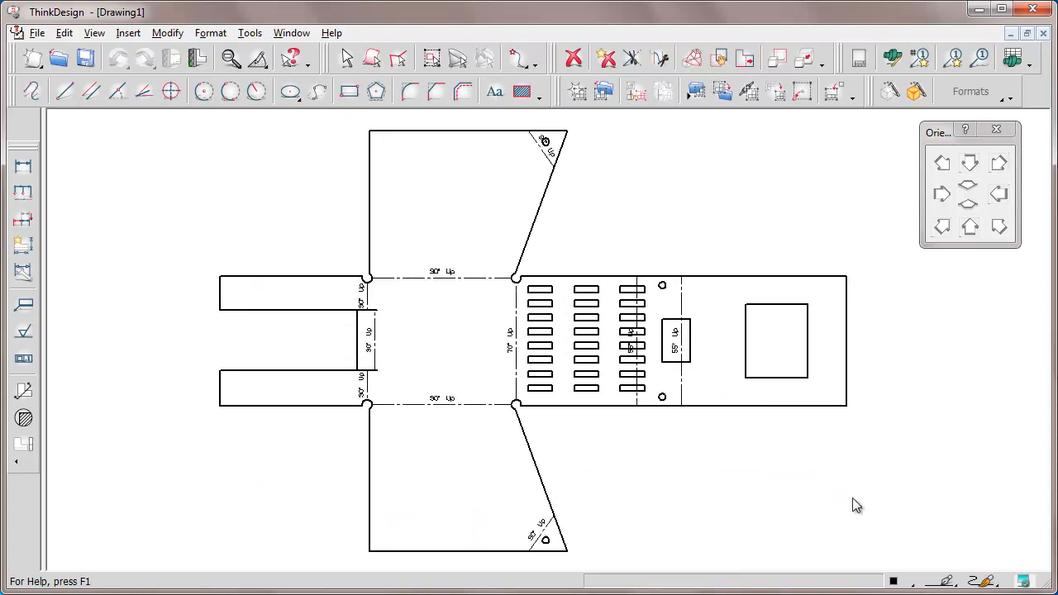
Step: Hide bend lines and bend data in the drawing view's Flat Pattern properties and set the relief radius thickness factor to 4
right_click(333, 283)
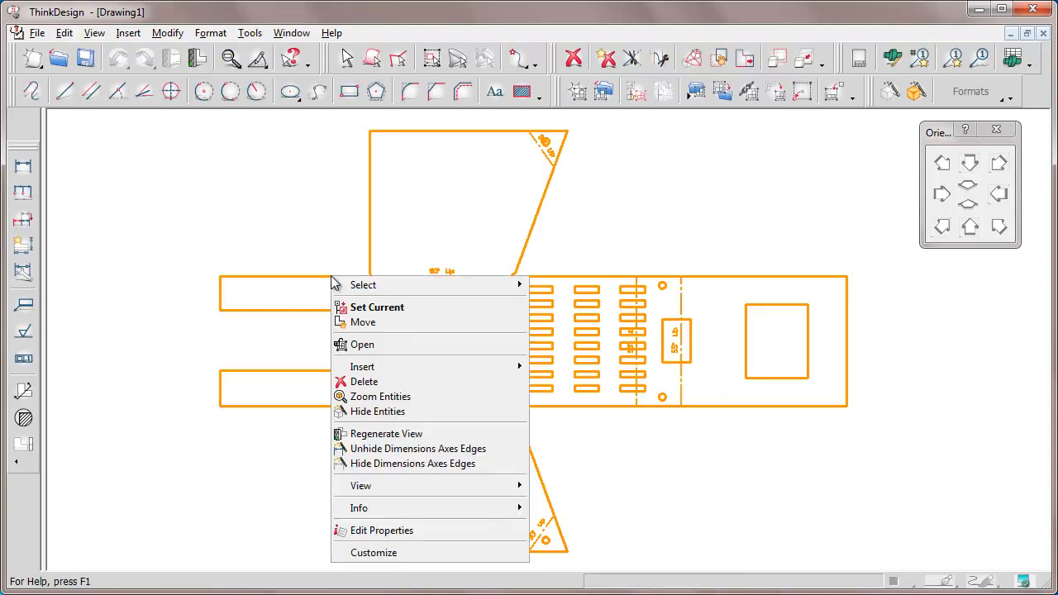
left_click(378, 531)
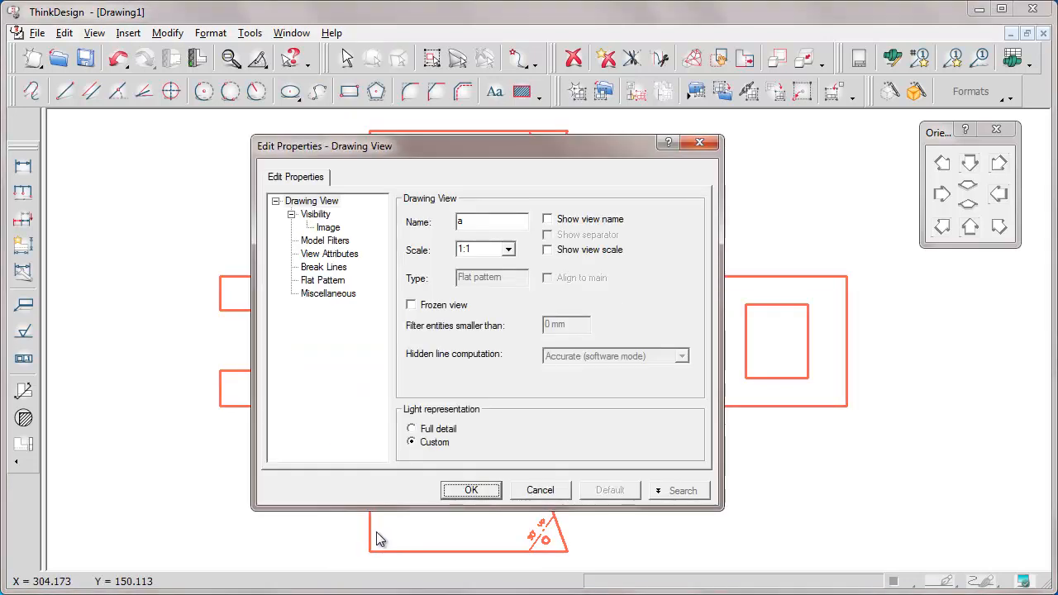
left_click(322, 281)
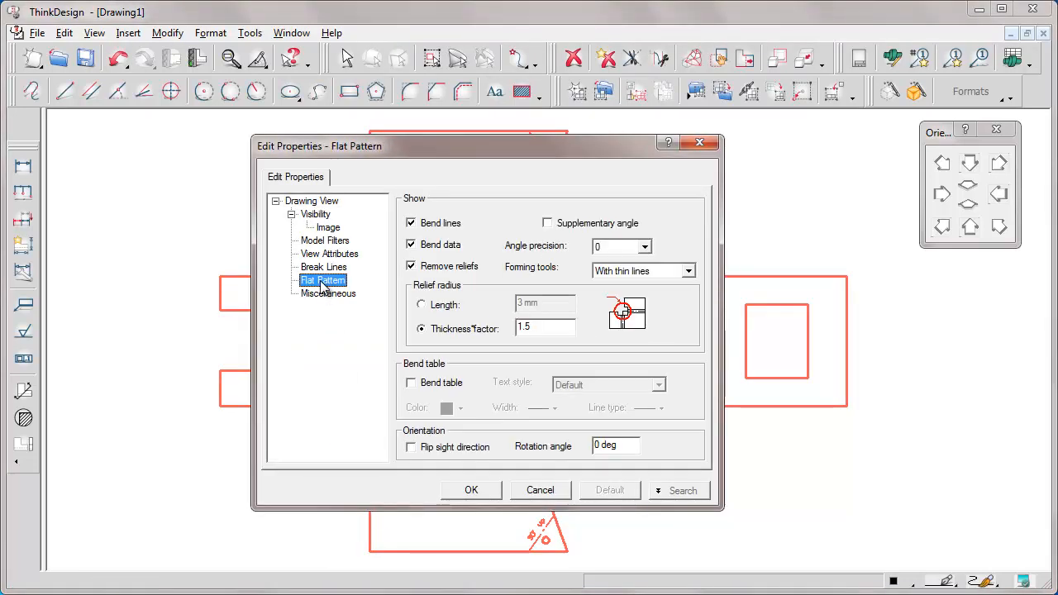
left_click(412, 224)
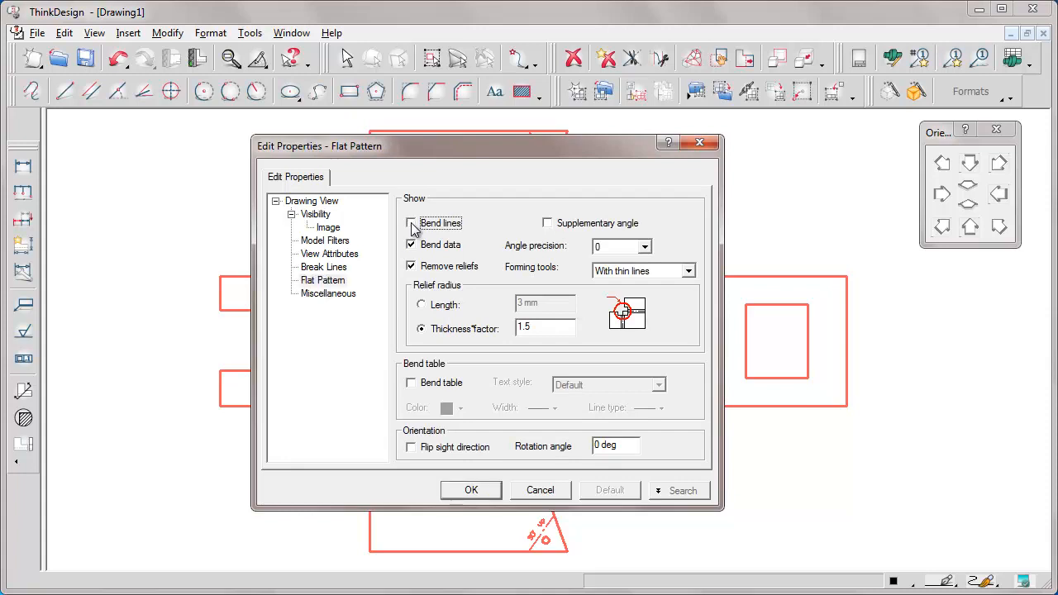
left_click(412, 245)
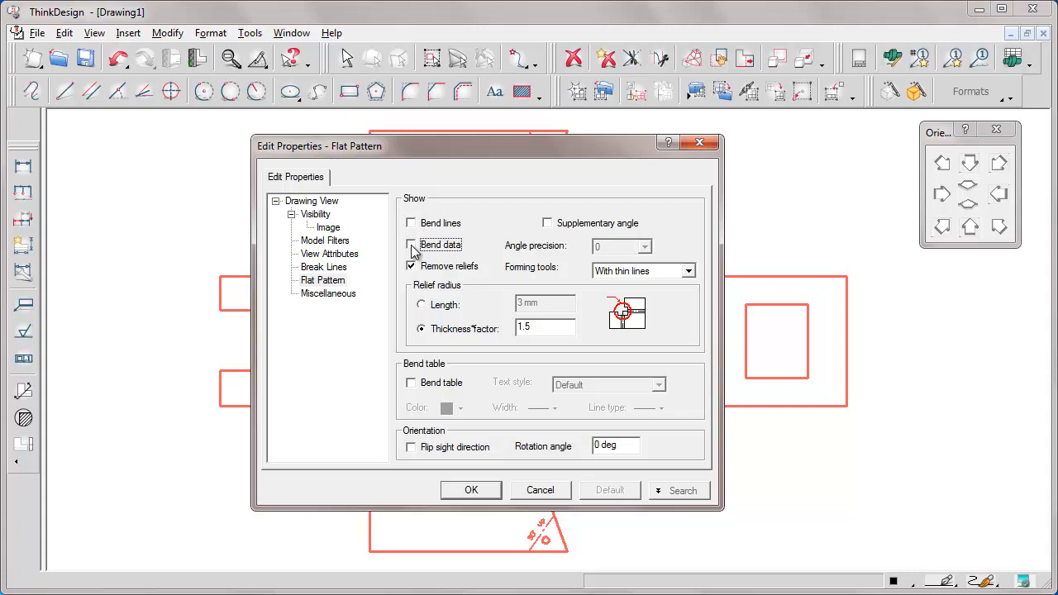
left_click(538, 328)
key("BackSpace")
key("Tab")
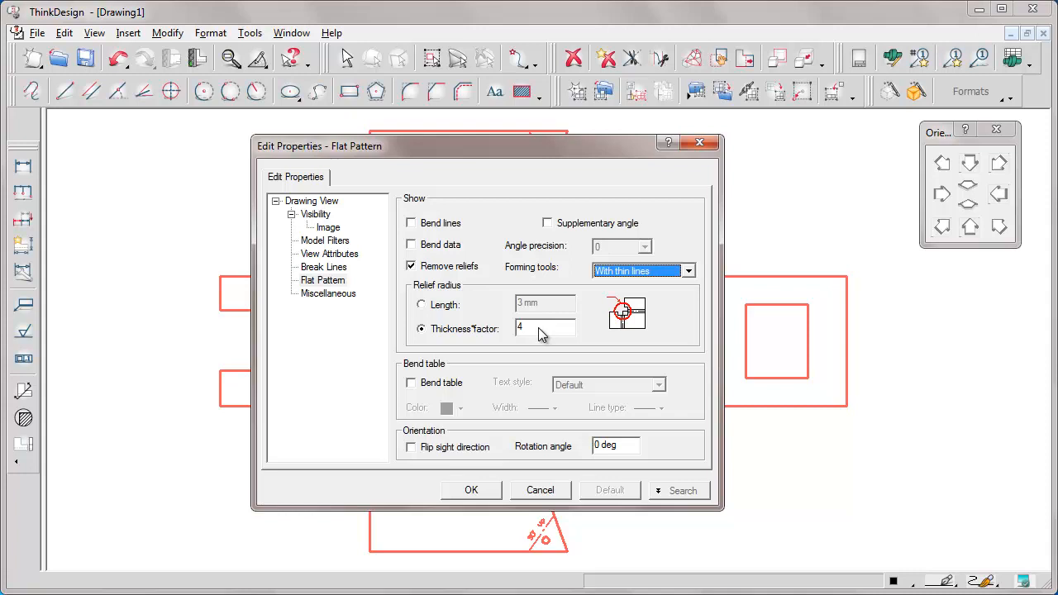
left_click(472, 490)
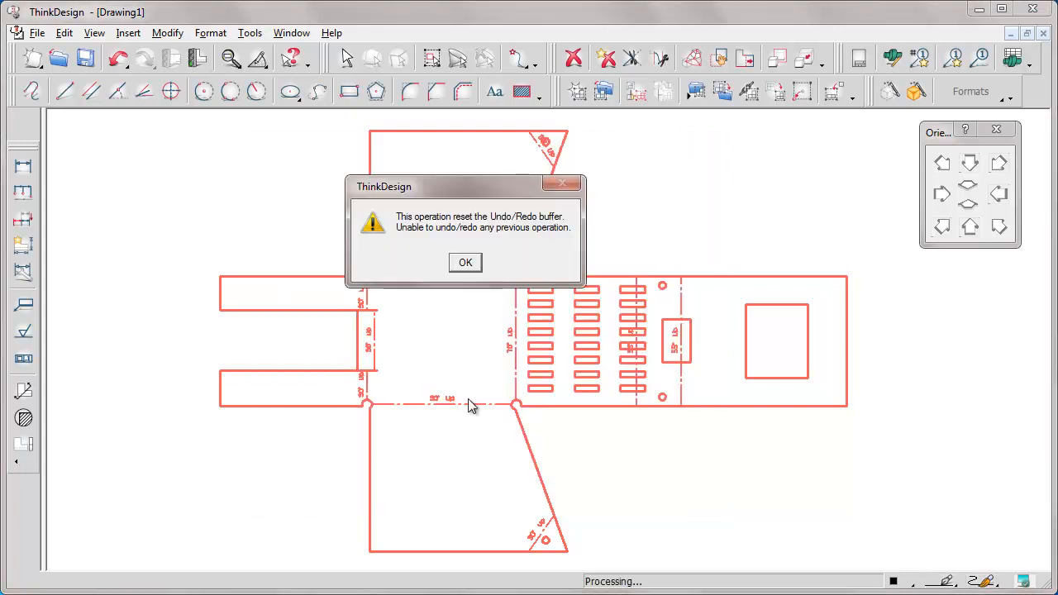
left_click(466, 261)
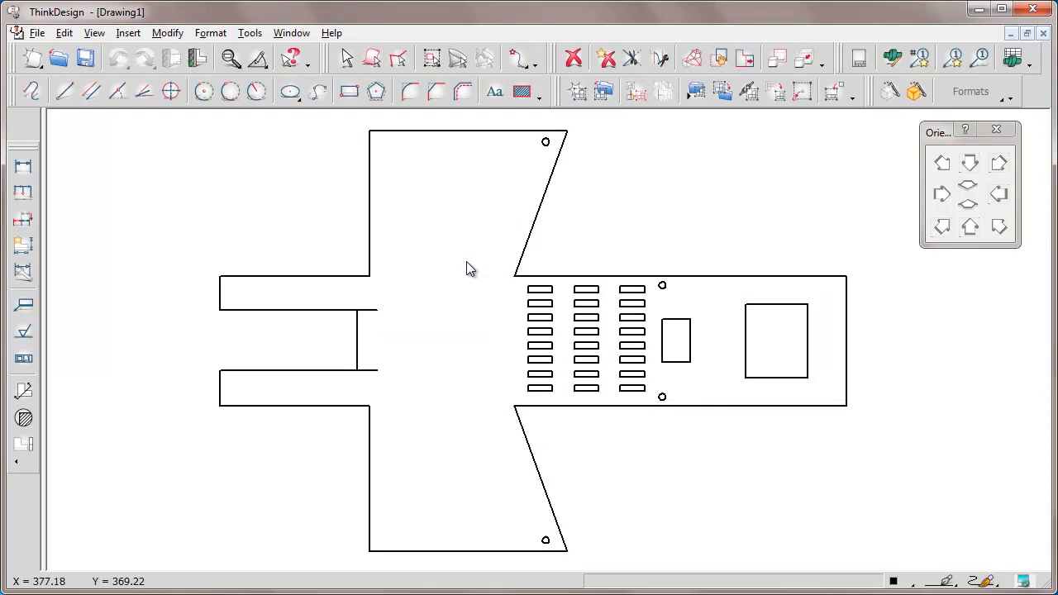
Step: Show bend lines and bend data again in the view's Flat Pattern properties and set the relief radius thickness factor to 1.5
right_click(342, 280)
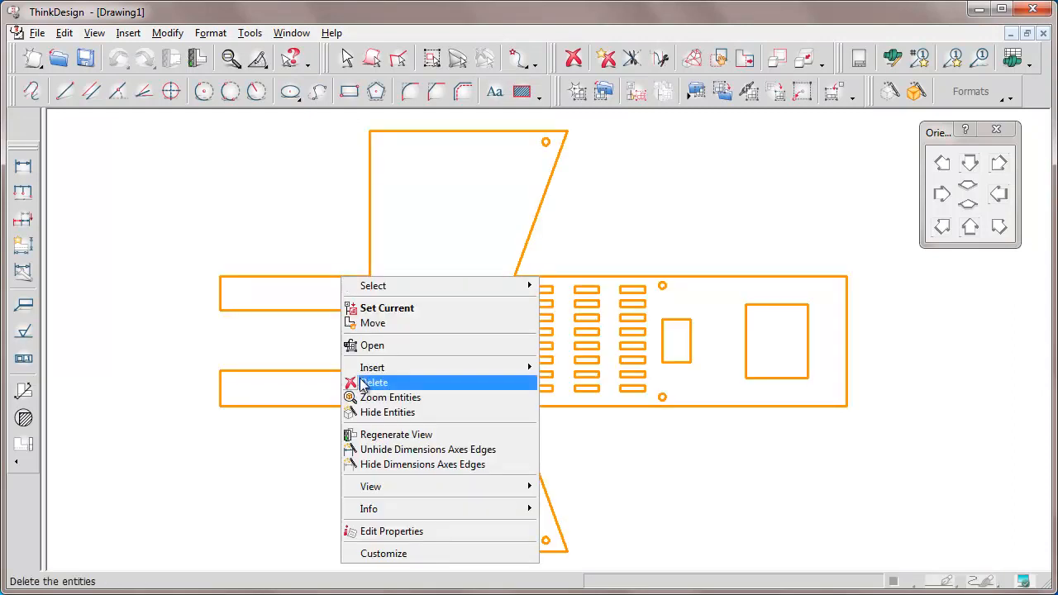
left_click(386, 531)
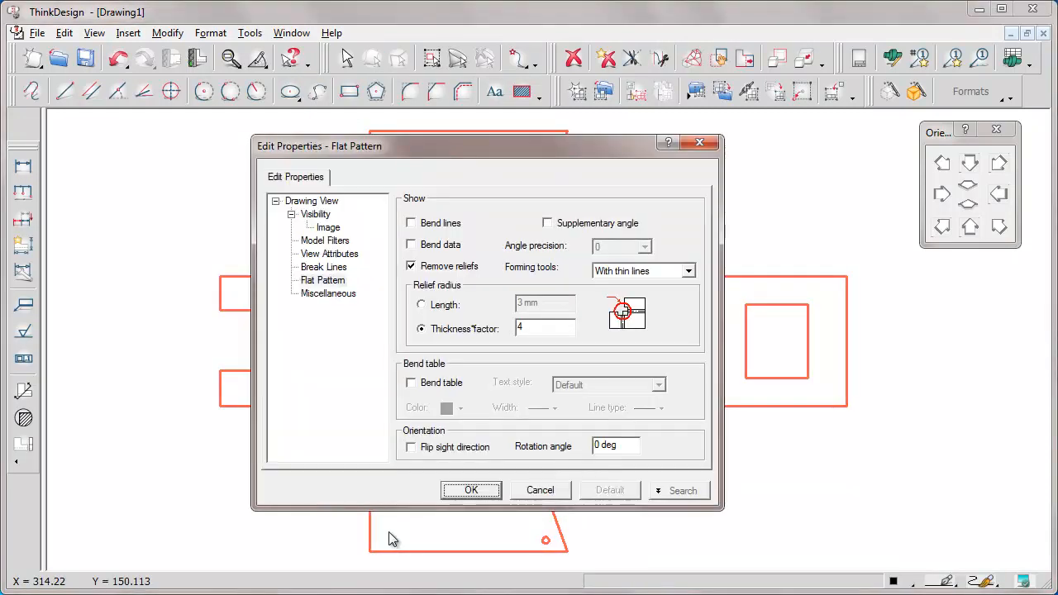
left_click(412, 223)
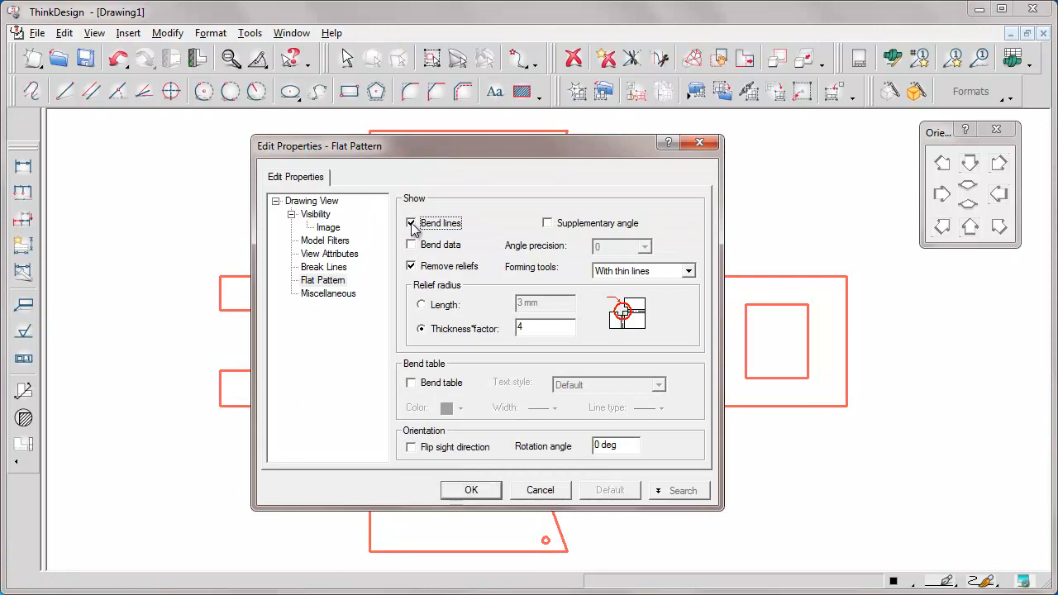
left_click(412, 246)
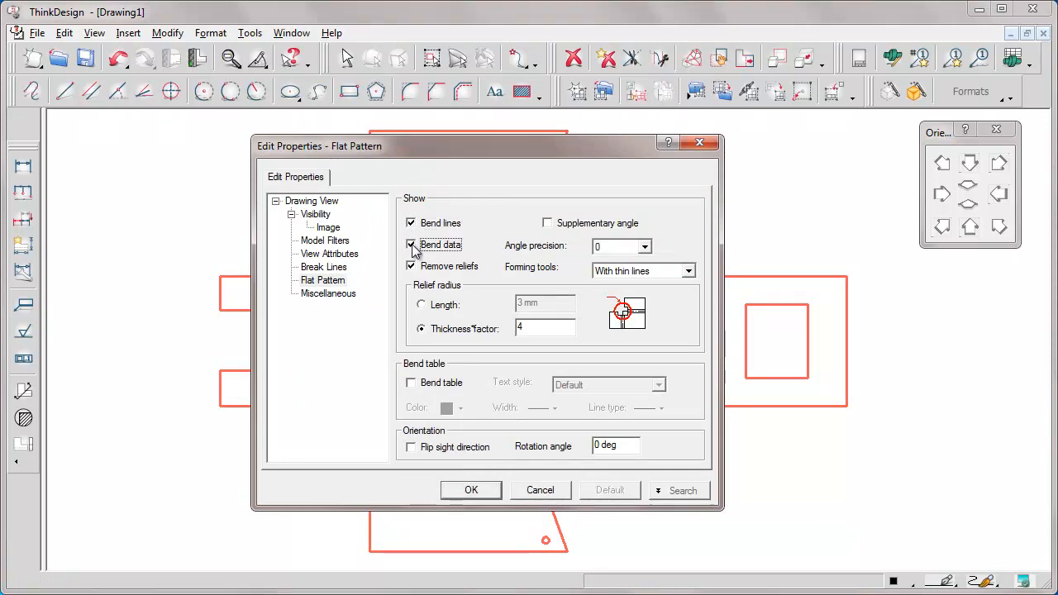
left_click(529, 328)
key("BackSpace")
key("Tab")
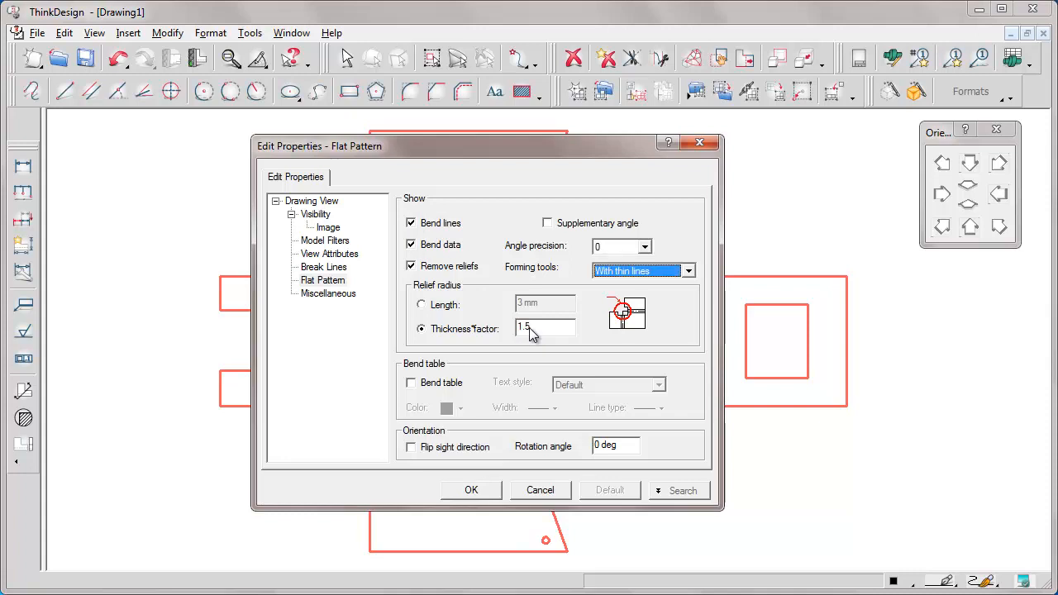
Step: Set the flat pattern view's rotation angle to 90 deg and apply the properties
left_click(623, 446)
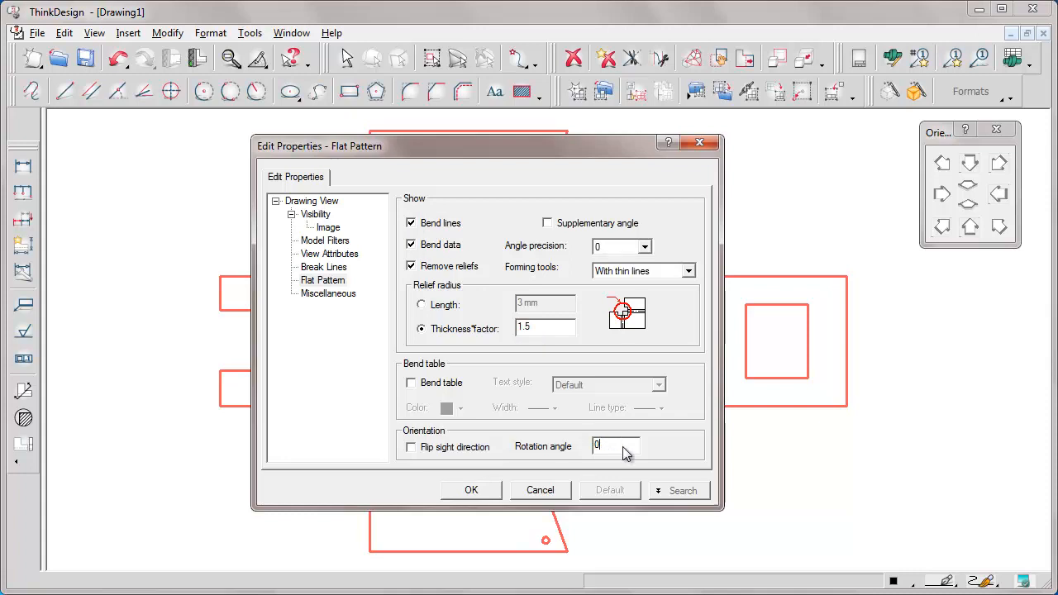
type("90")
key("Tab")
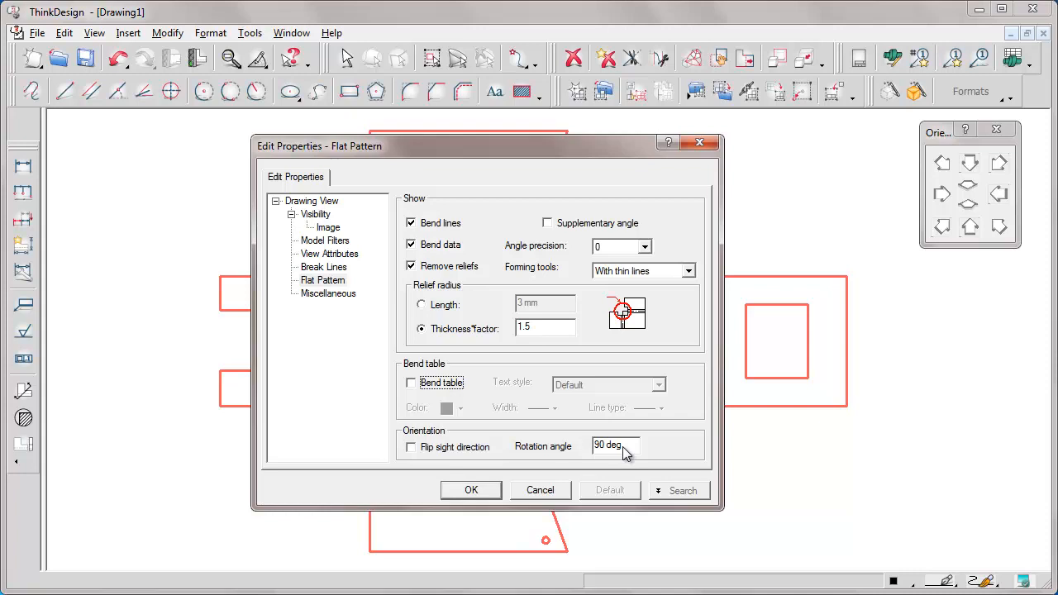
left_click(471, 490)
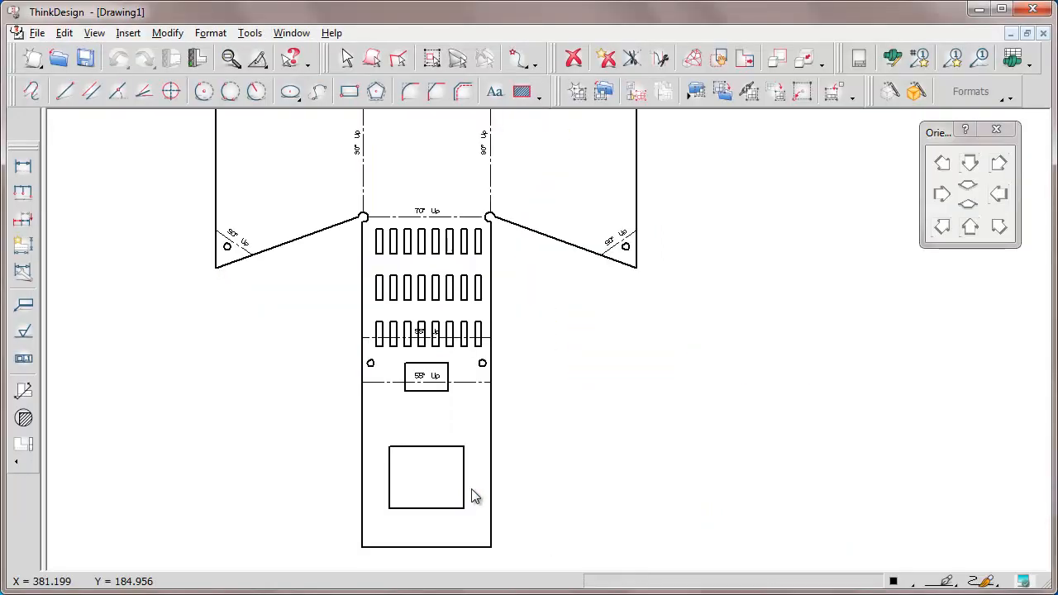
Step: Examine the bend lines, bend angle labels and corner reliefs around the central base panel in the rotated flat pattern
middle_click_drag(432, 187, 423, 310)
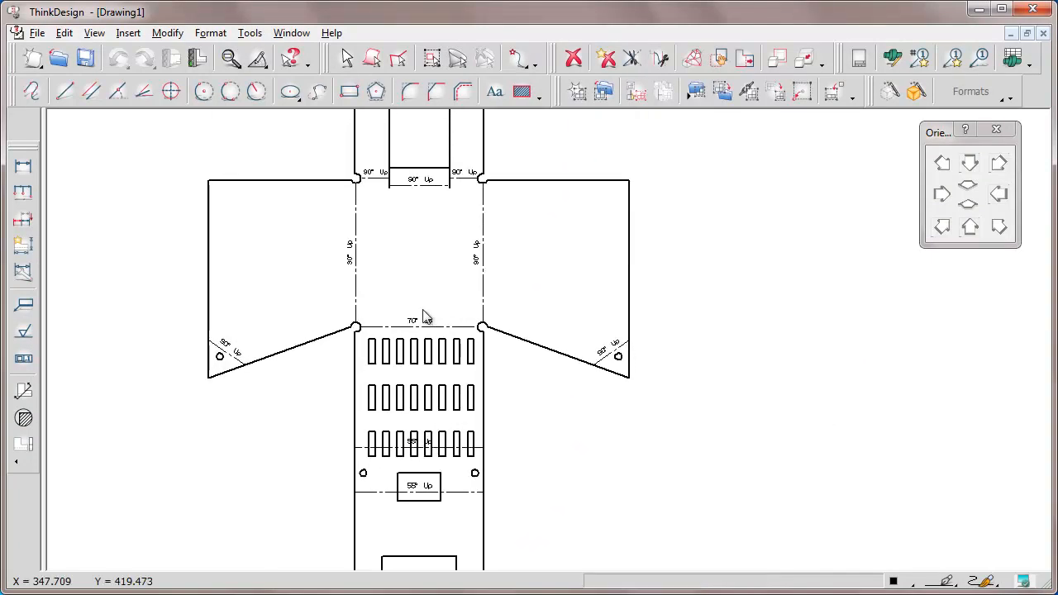
left_click(232, 60)
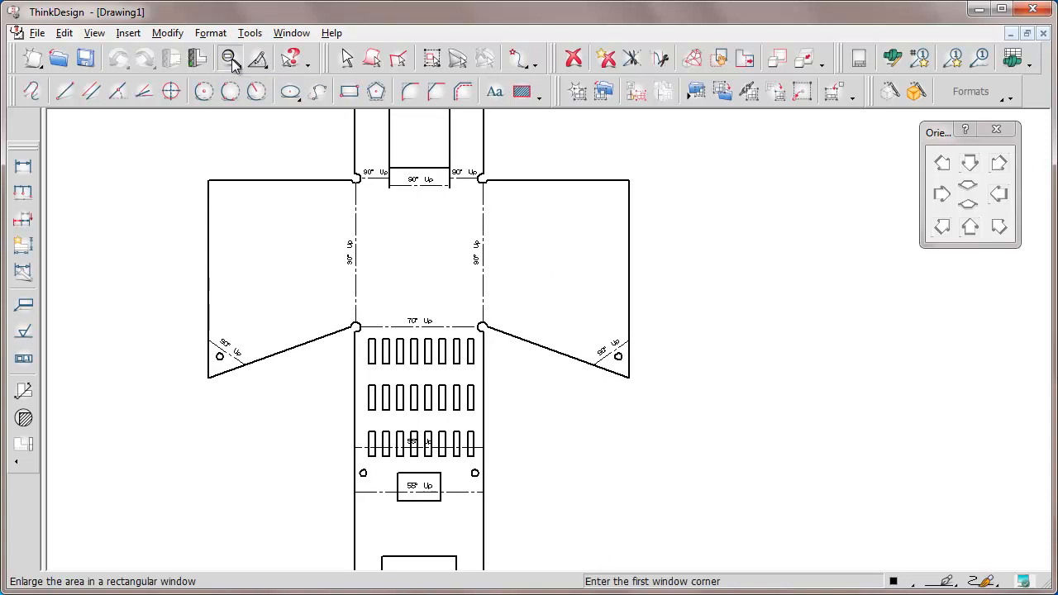
left_click(320, 163)
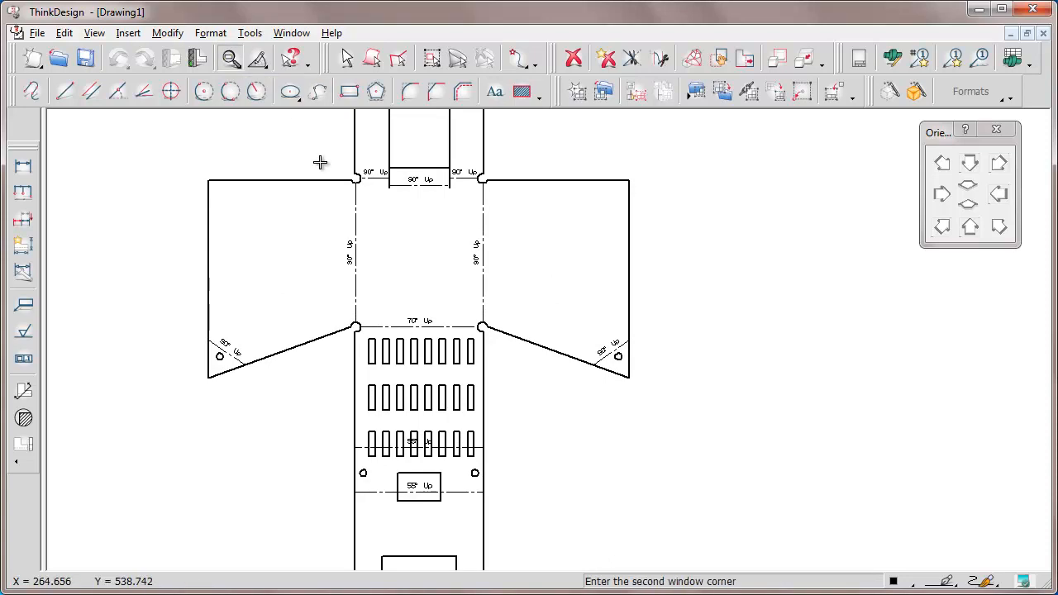
left_click(522, 333)
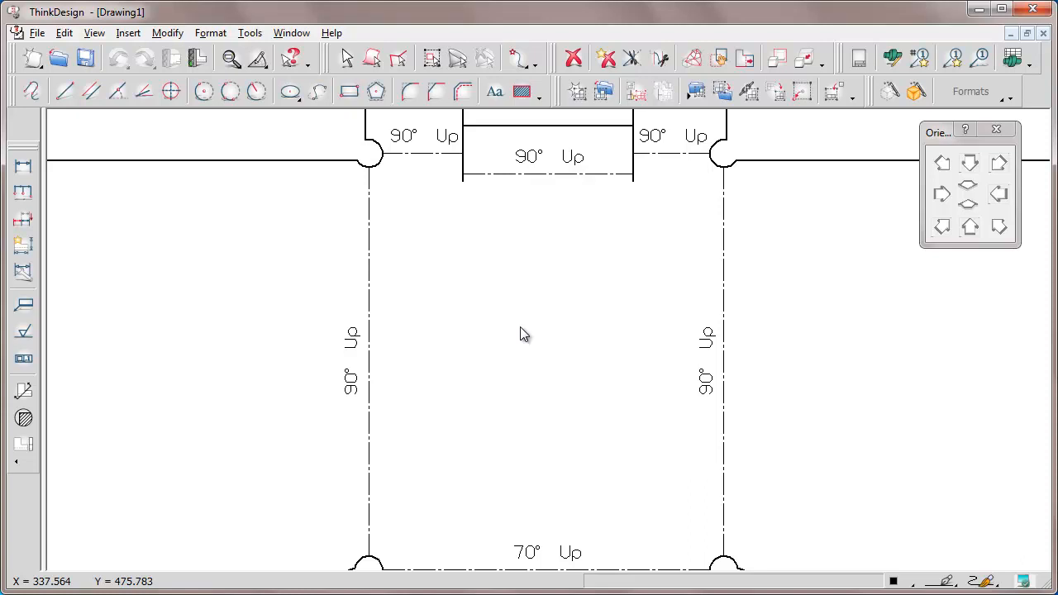
key("f")
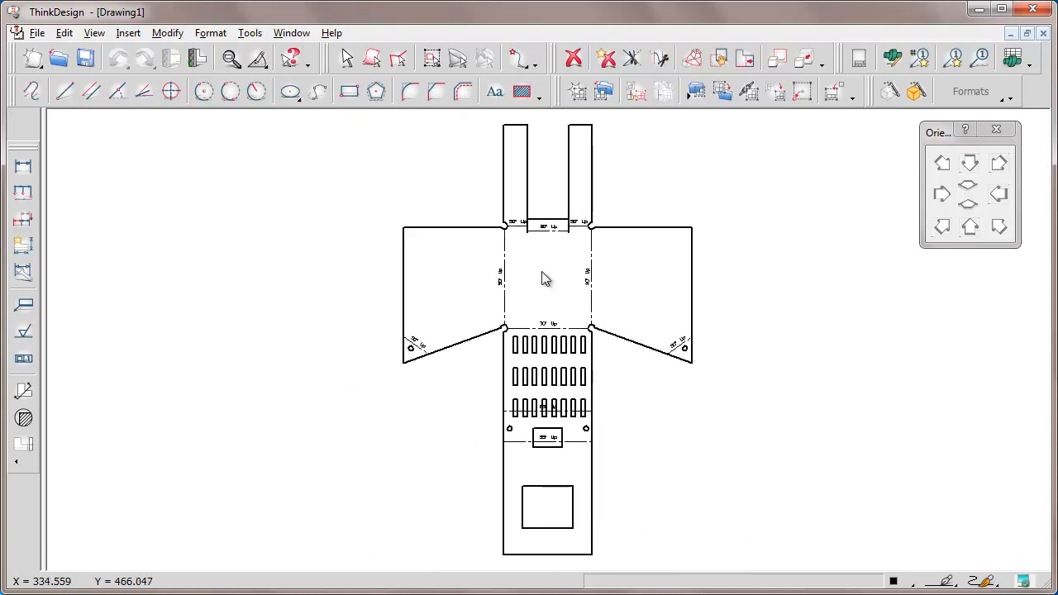
Step: Insert a Bend Table for the flat pattern view, placed in the empty area beside the lower part of the pattern
mouse_move(544, 268)
middle_mouse_down()
mouse_move(460, 201)
mouse_move(338, 253)
mouse_move(286, 261)
middle_mouse_up()
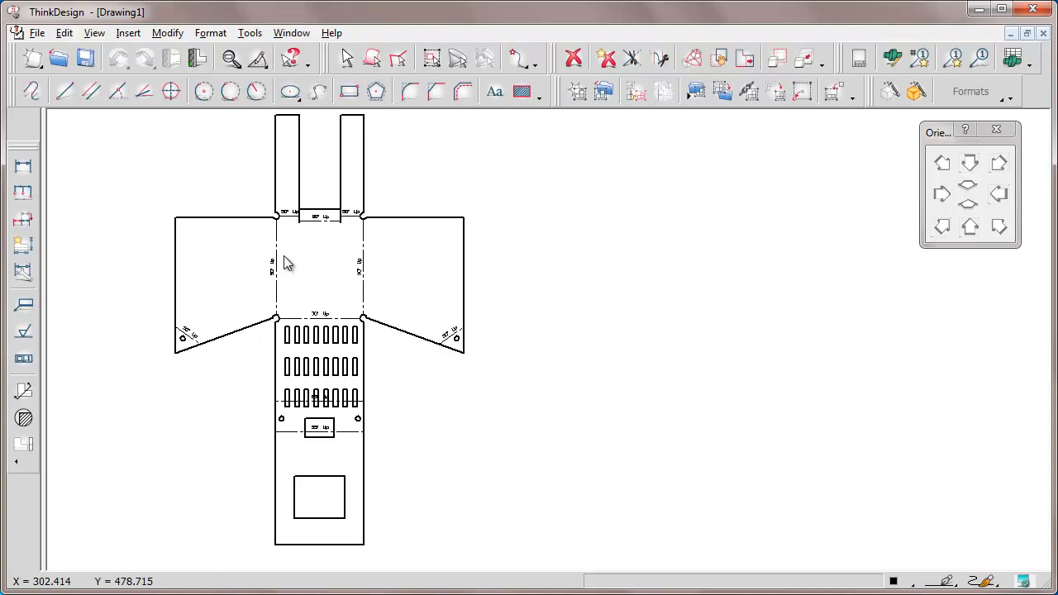
left_click(128, 33)
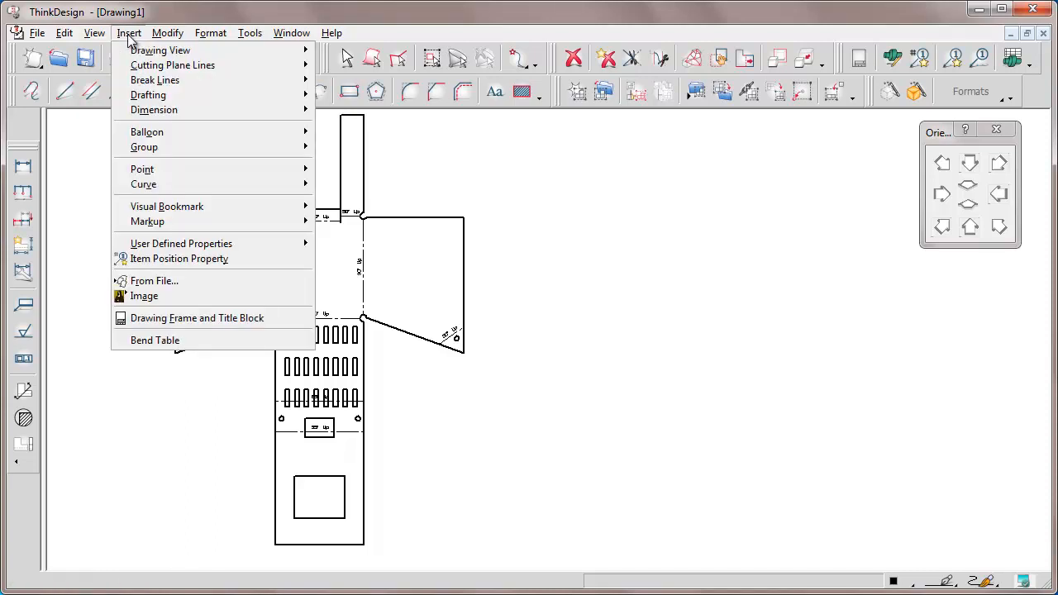
left_click(155, 340)
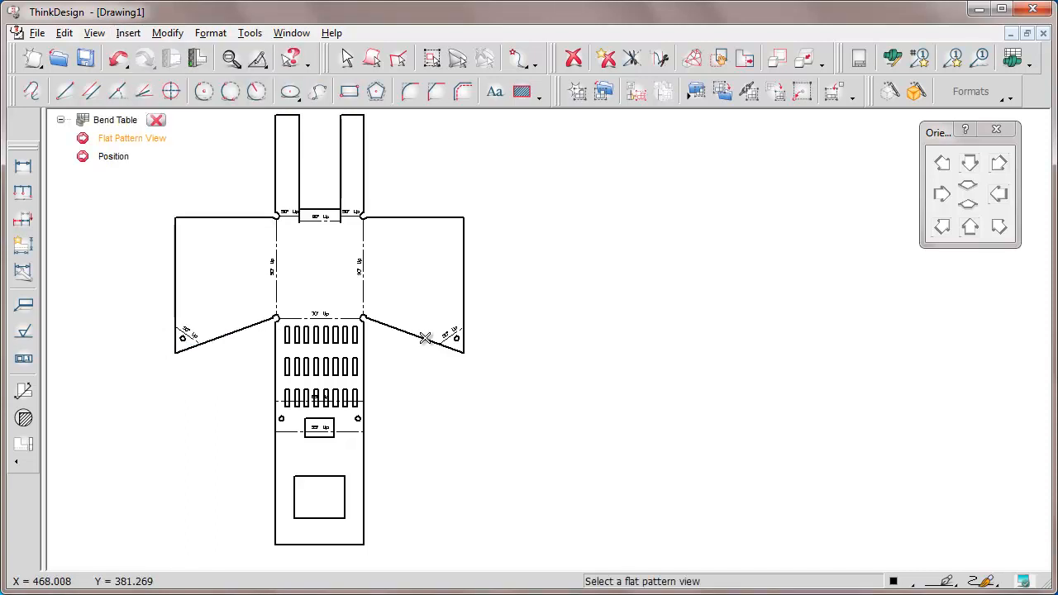
left_click(425, 338)
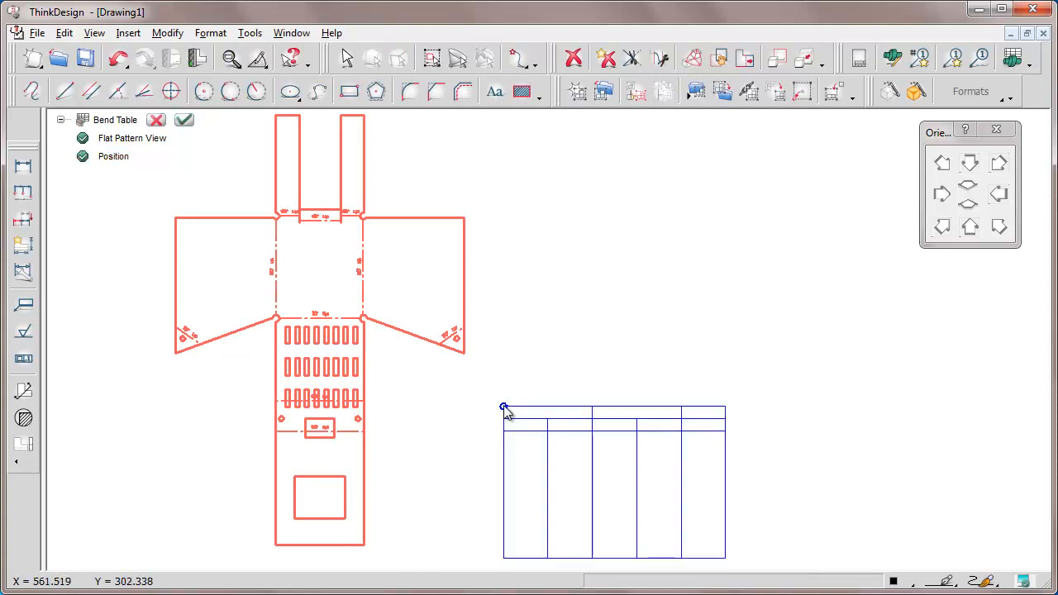
left_click(184, 120)
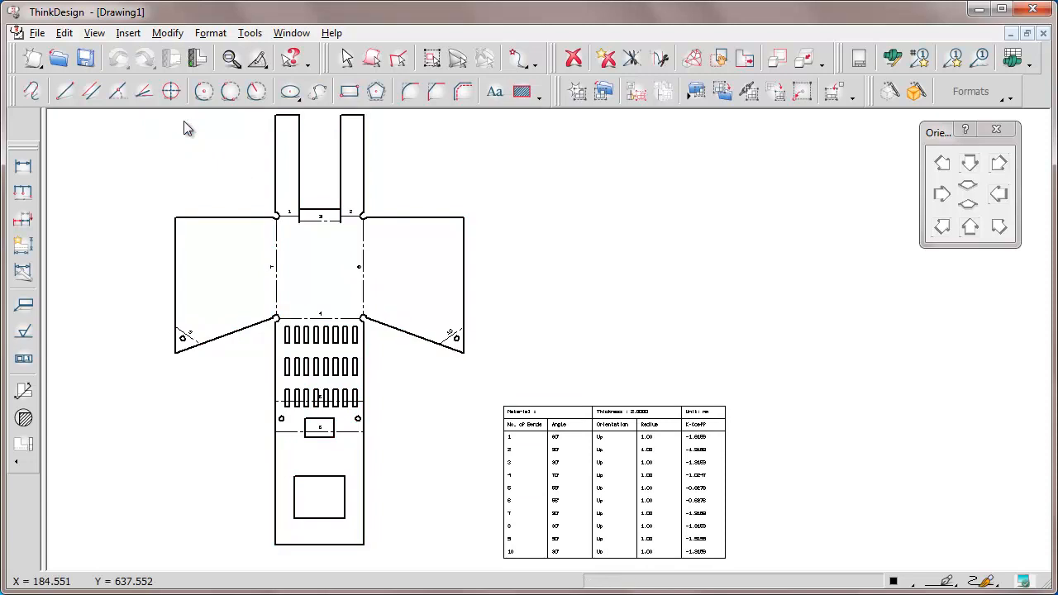
Step: Review the bend angles listed in the drawing's bend table and switch to the SM_carter.e3 model
left_click(232, 60)
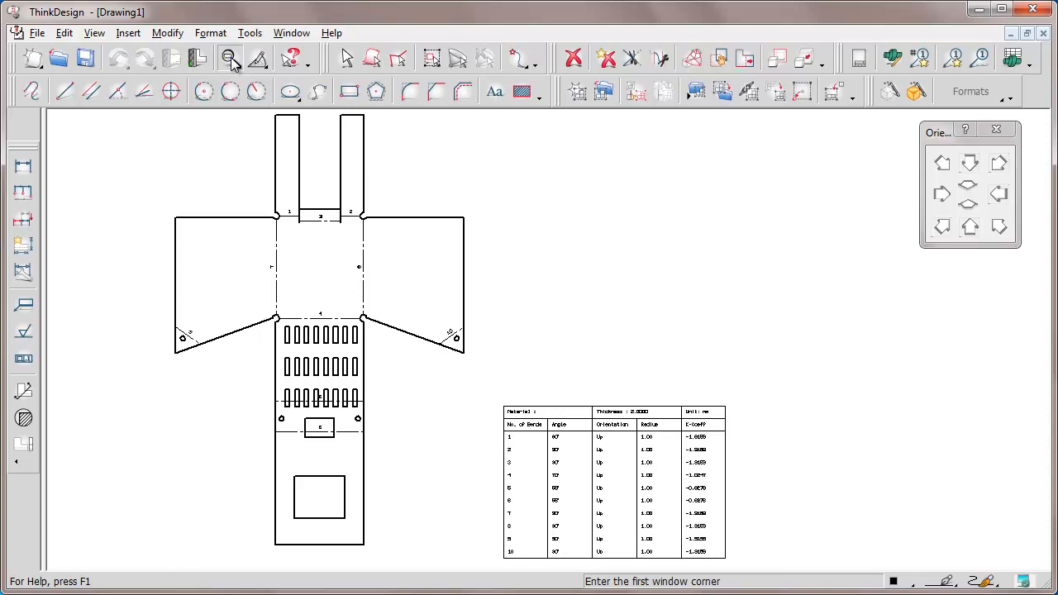
left_click(162, 287)
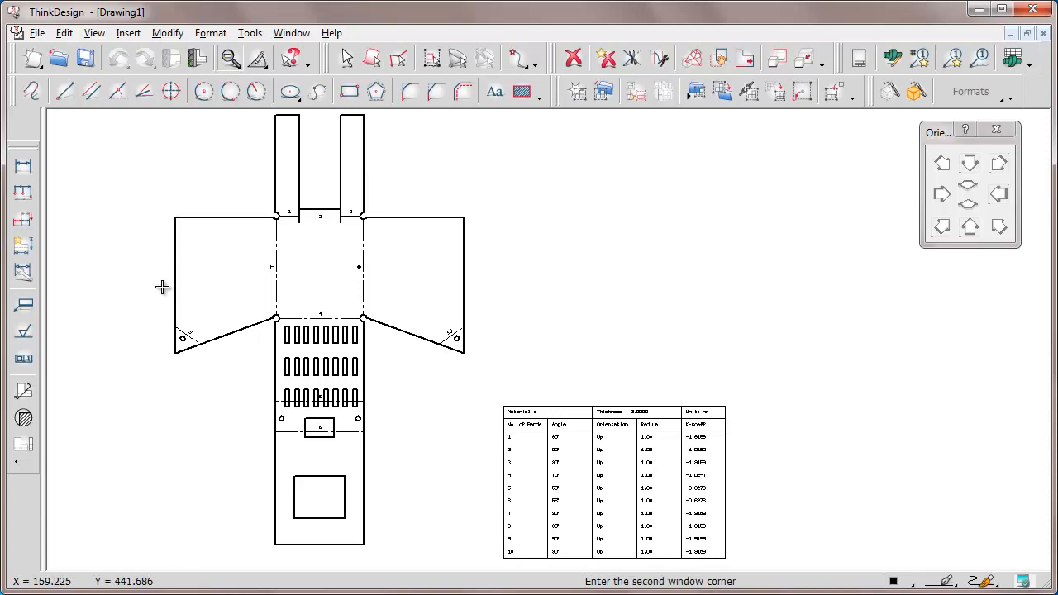
left_click(758, 555)
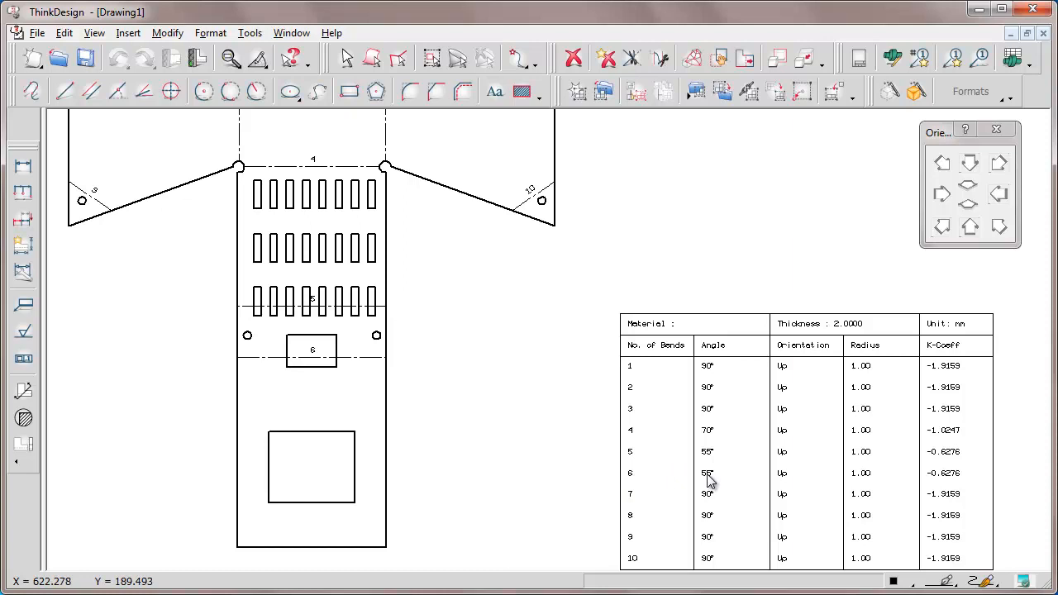
left_click(291, 33)
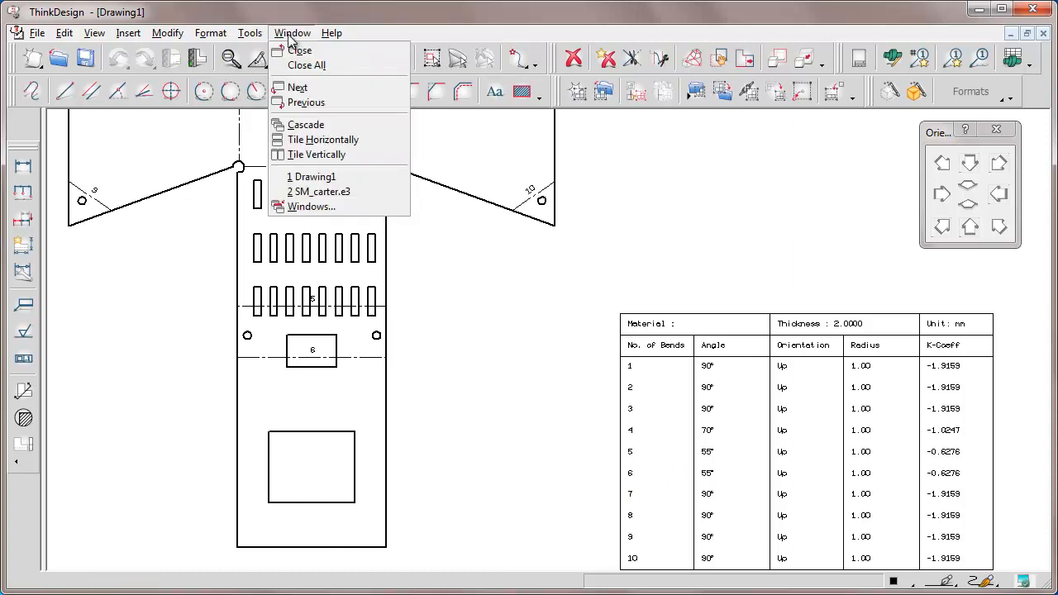
left_click(318, 191)
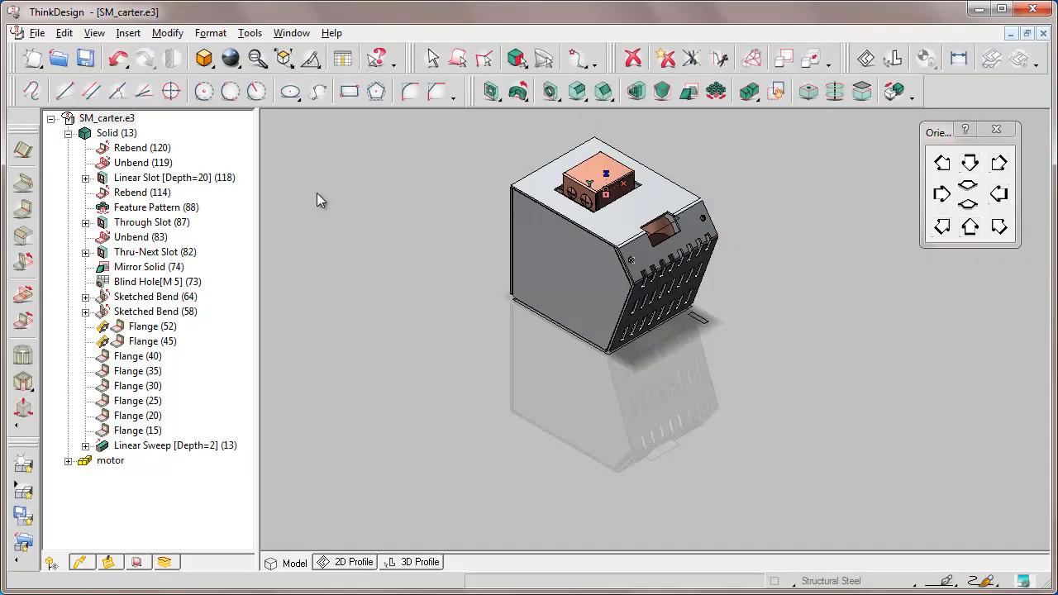
Step: Show the driving dimensions of Flange (35) and Flange (30) on the slanted faces of the cover
right_click(131, 371)
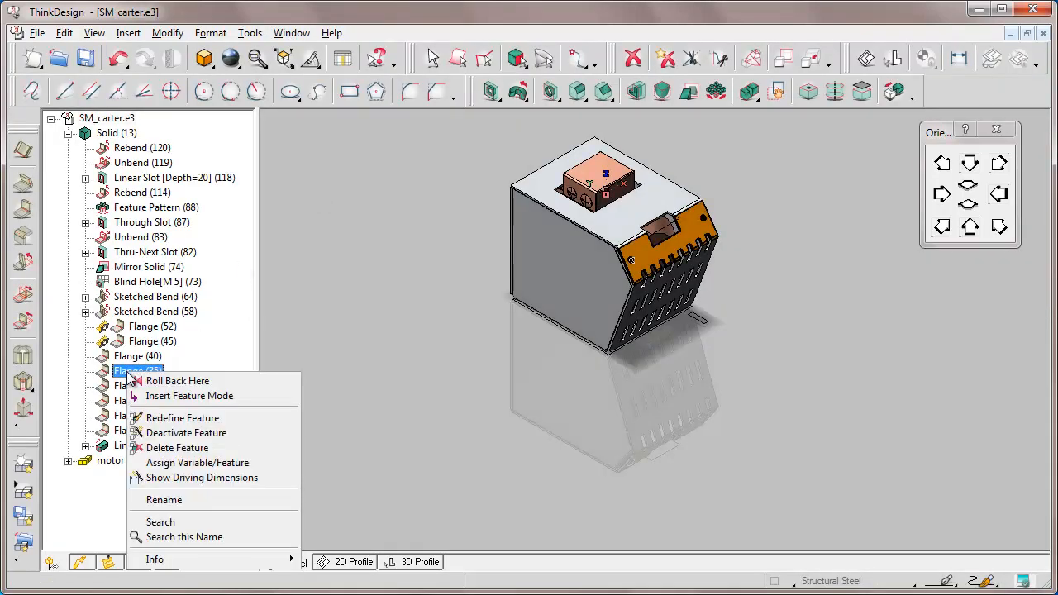
left_click(195, 479)
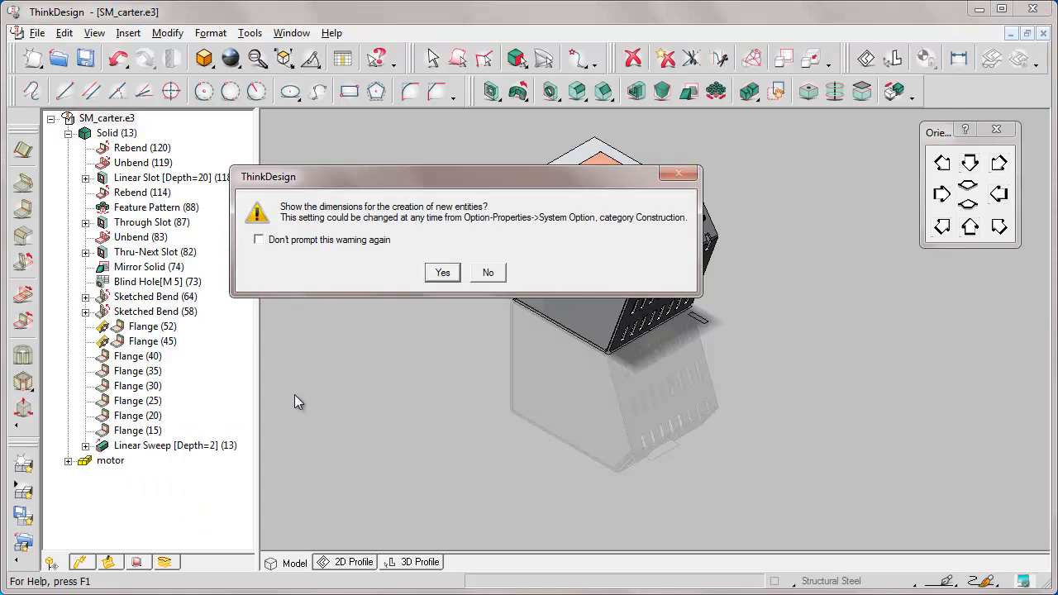
left_click(442, 273)
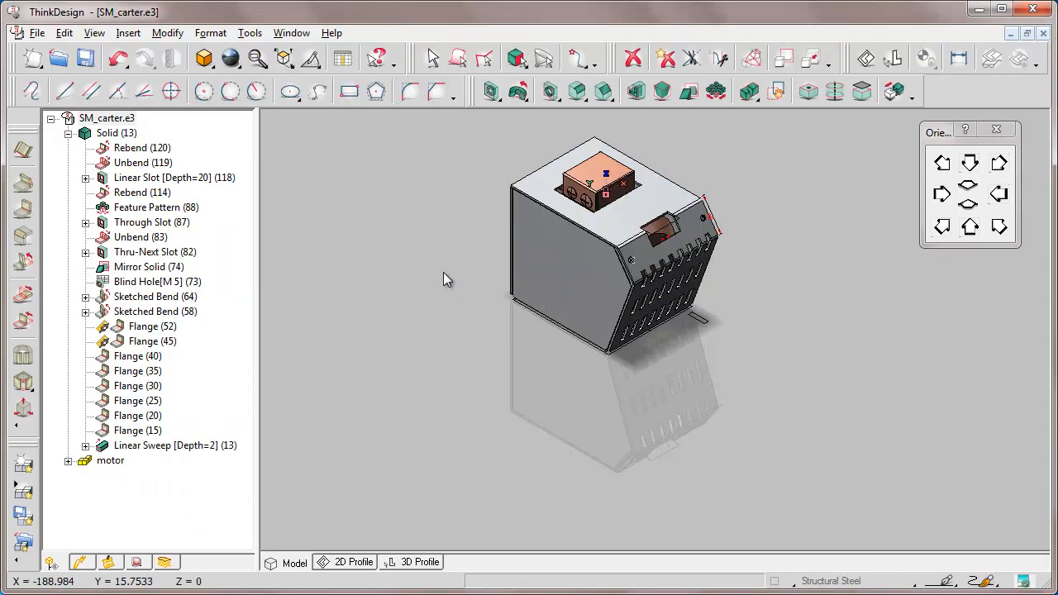
left_click(257, 60)
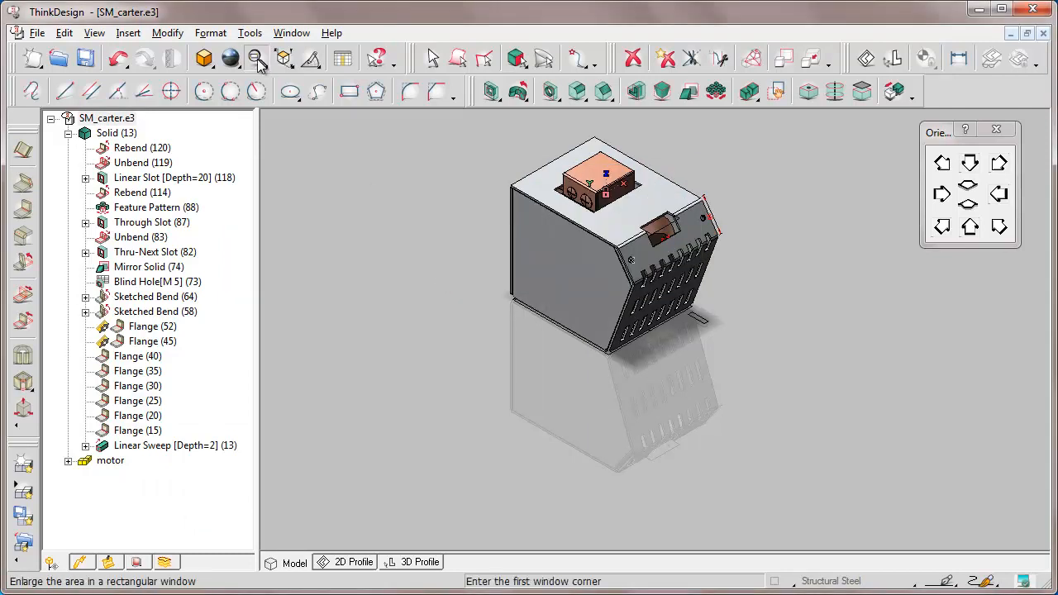
left_click(479, 138)
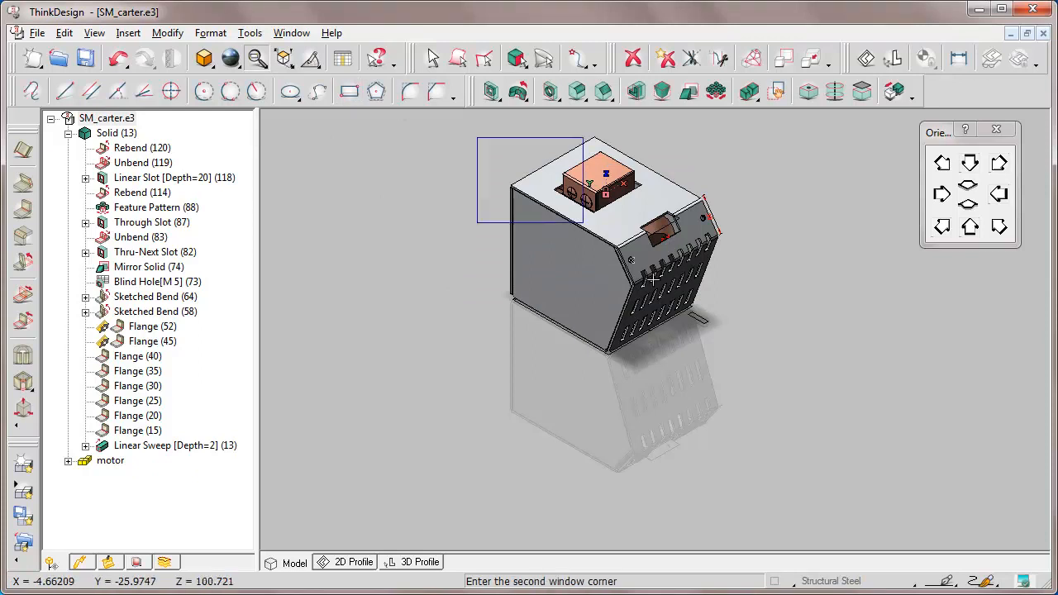
left_click(740, 355)
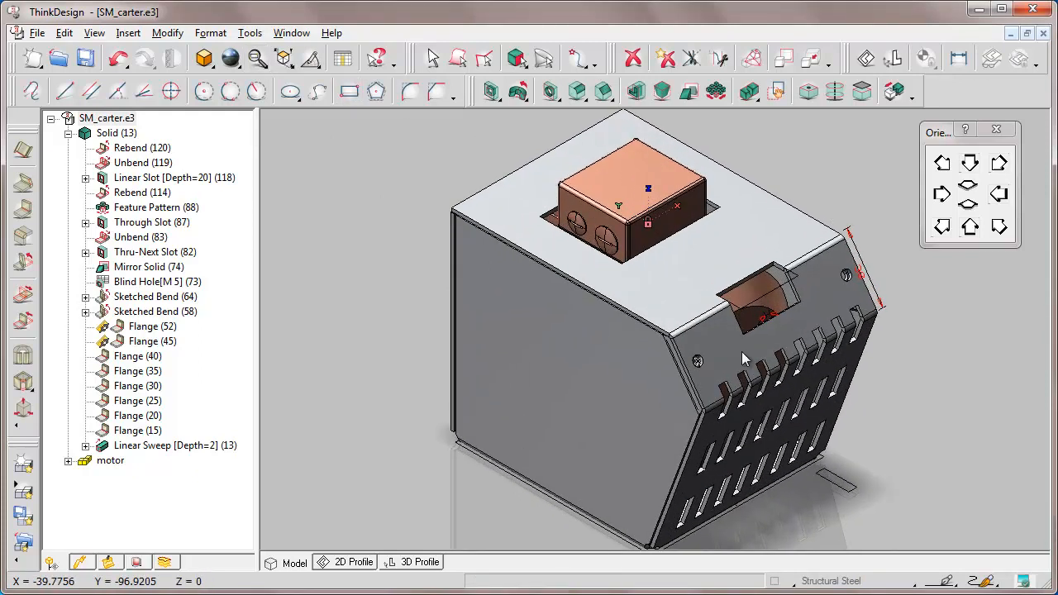
right_click(130, 387)
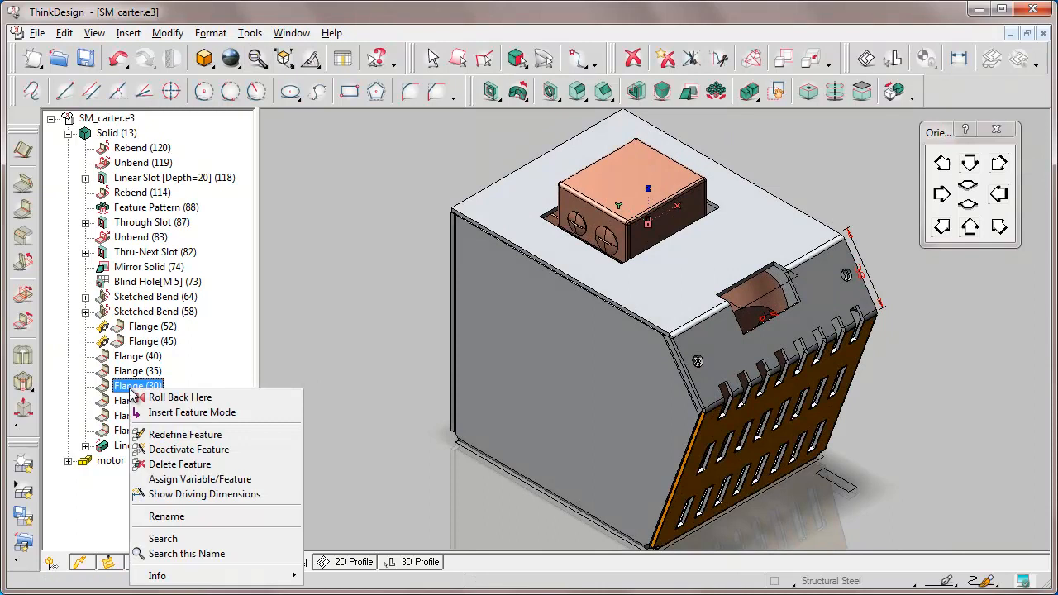
left_click(198, 494)
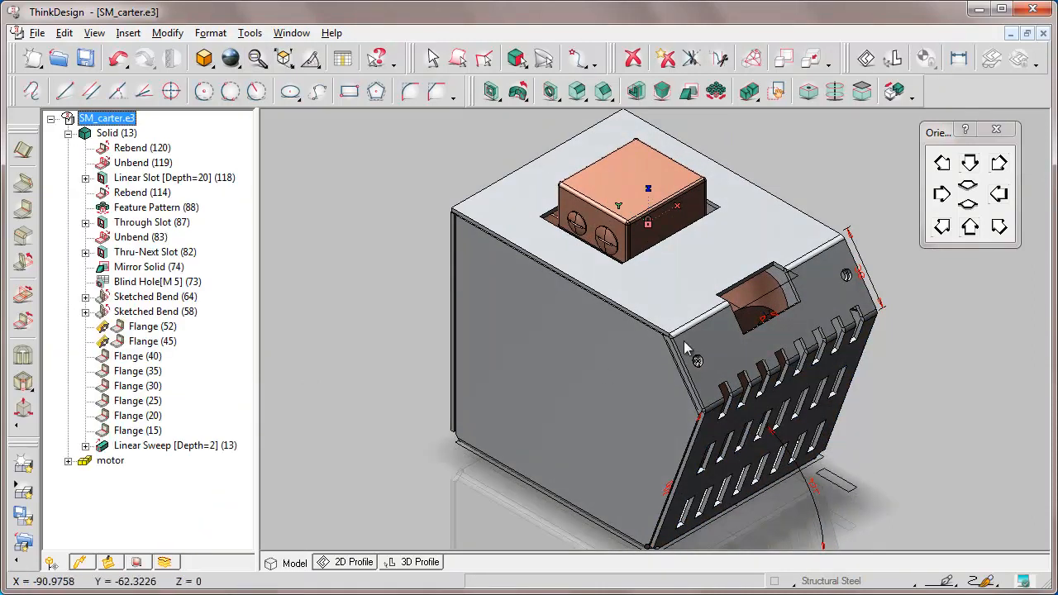
Step: Set the angle driving dimension of Flange (35), the upper slanted face, to 15 deg
right_click(762, 321)
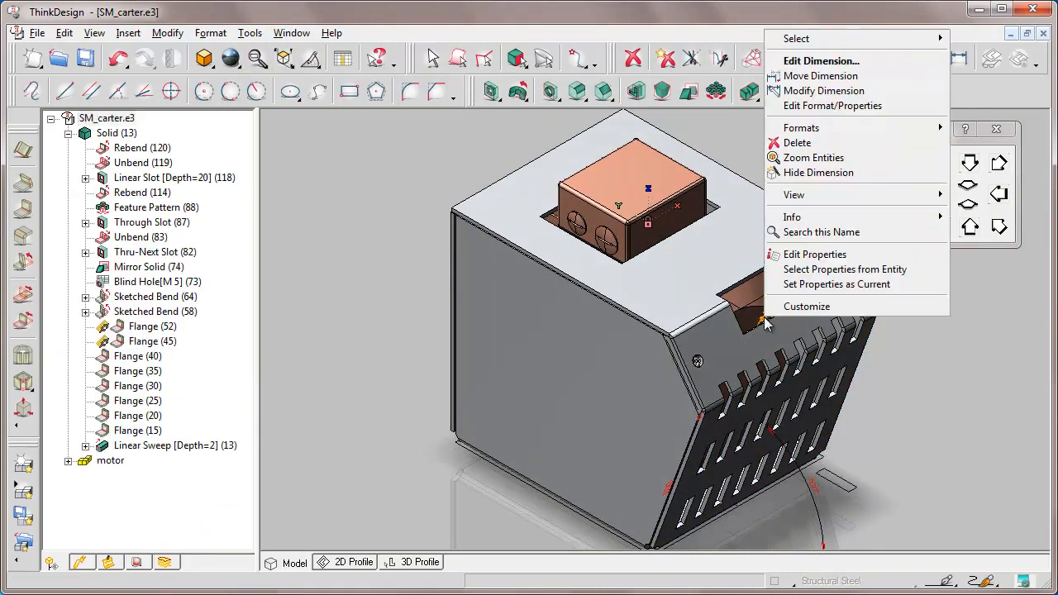
left_click(827, 63)
left_click(608, 314)
key("BackSpace")
key("BackSpace")
key("BackSpace")
key("BackSpace")
key("BackSpace")
key("BackSpace")
type("15")
key("Return")
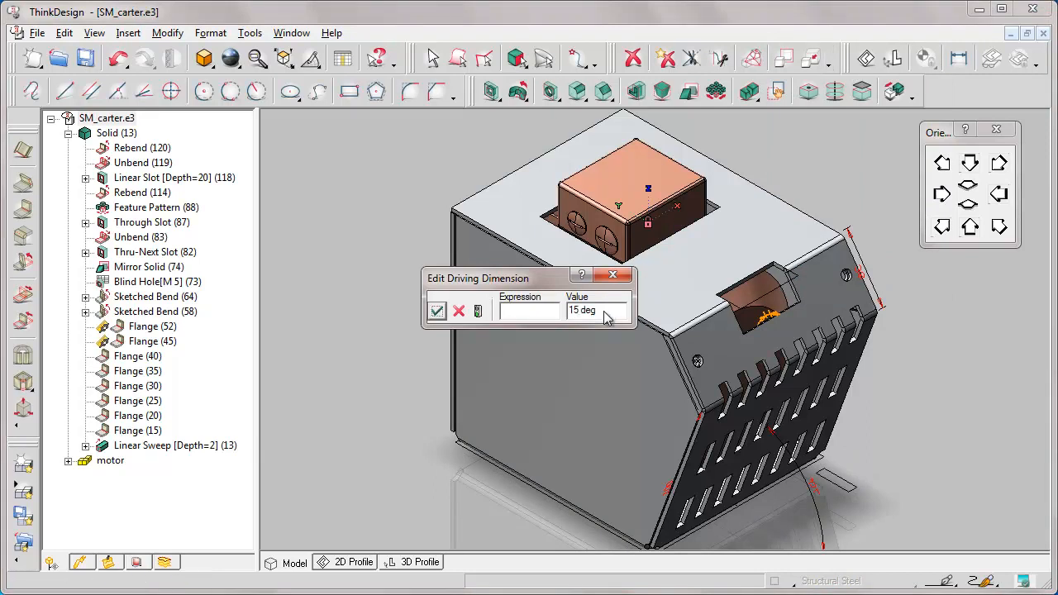
left_click(438, 312)
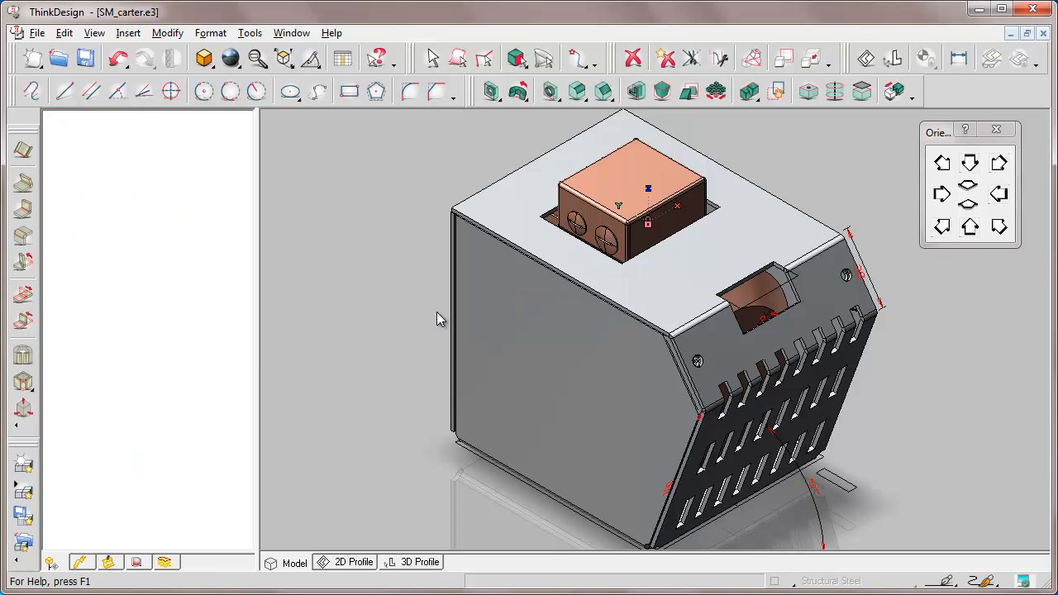
Step: Set the angle driving dimension of Flange (30), the slotted face, to 75 deg, rebuild the model and check its side profile
right_click(813, 500)
left_click(868, 223)
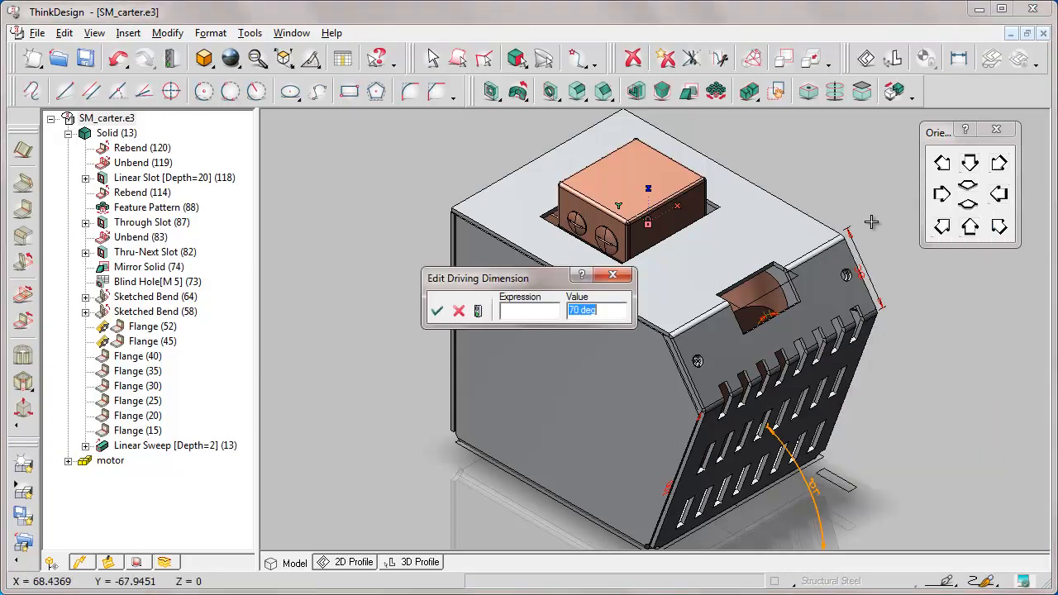
left_click(603, 310)
key("BackSpace")
key("BackSpace")
key("BackSpace")
key("BackSpace")
key("BackSpace")
key("BackSpace")
type("75 deg")
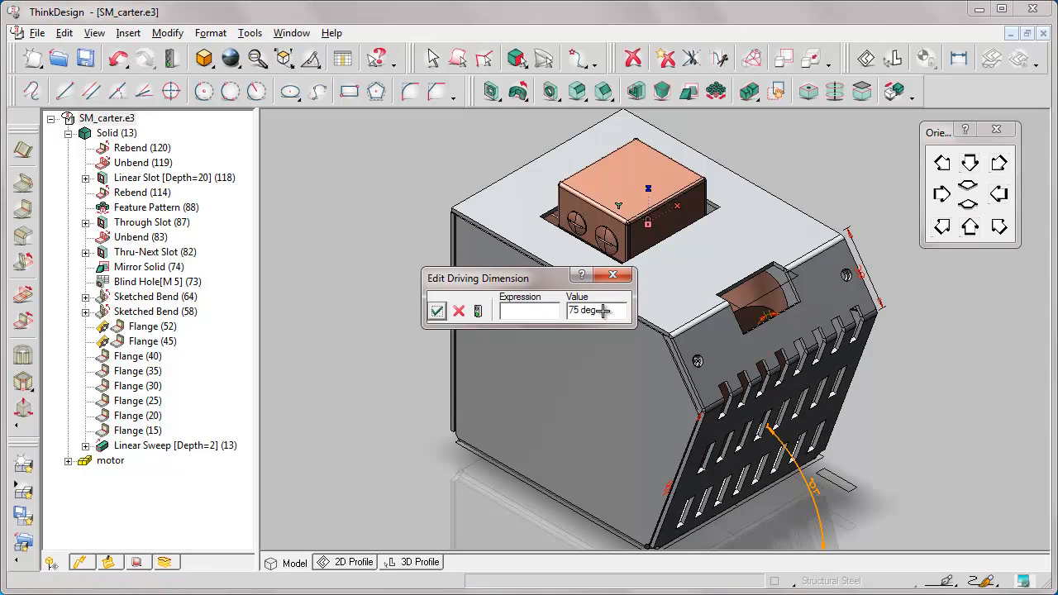
left_click(478, 311)
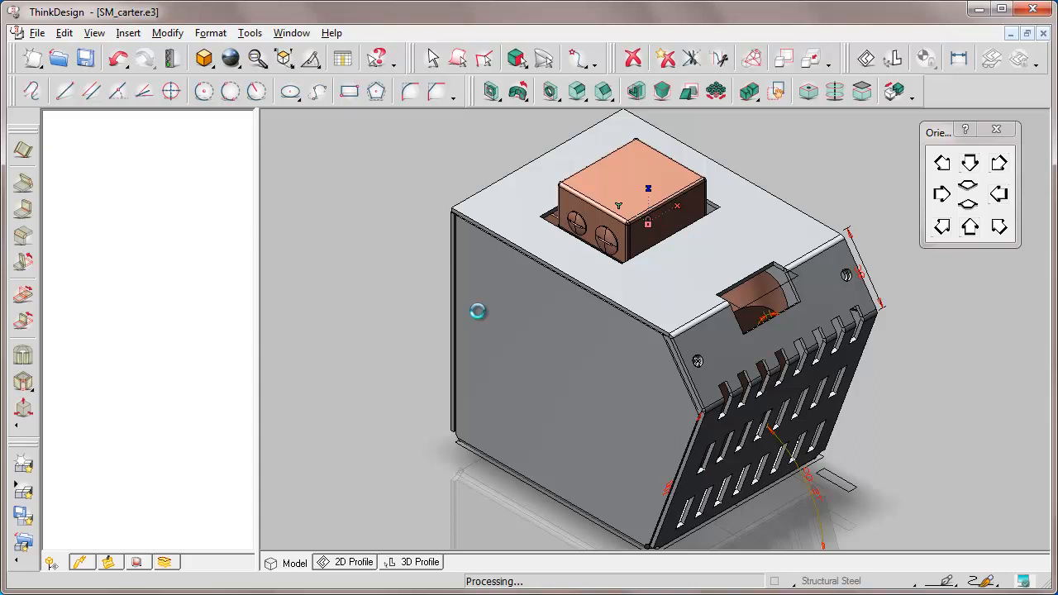
left_click(969, 207)
middle_click_drag(505, 427, 524, 296)
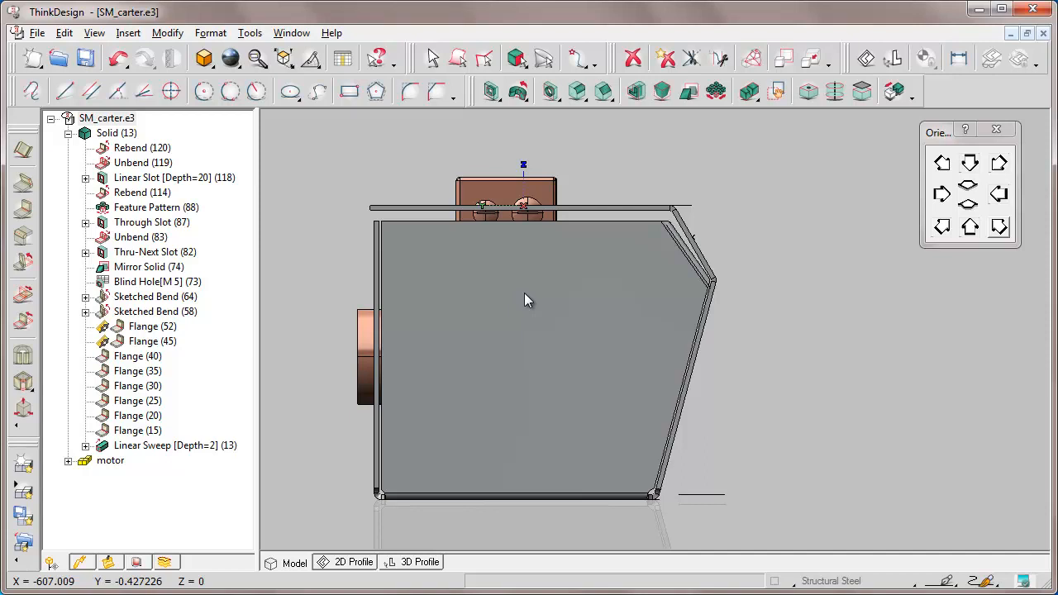
Step: Switch to Drawing1 and regenerate its views to update the flat pattern and bend table
left_click(292, 33)
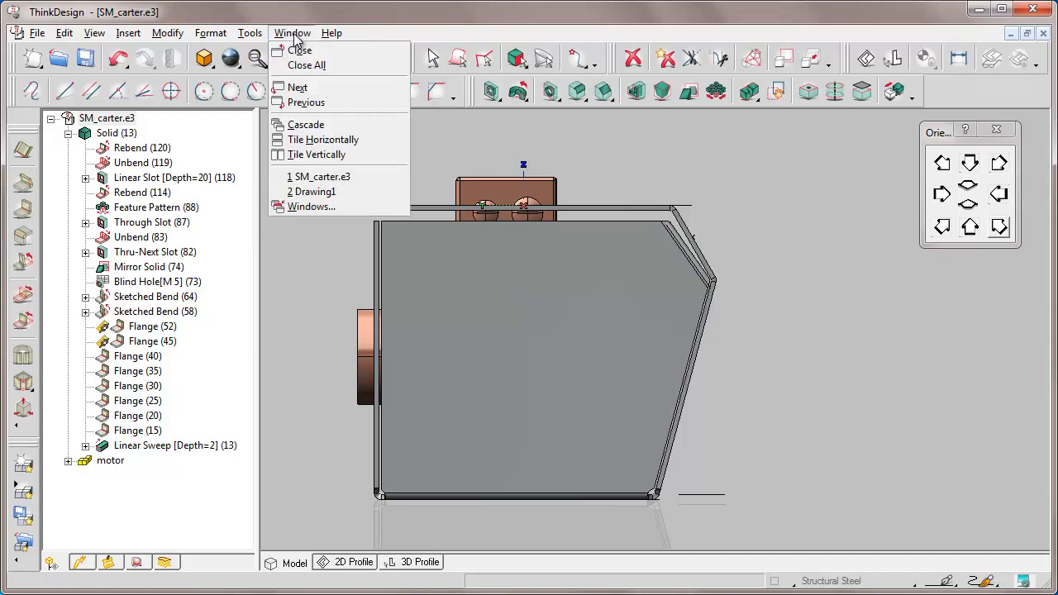
left_click(311, 191)
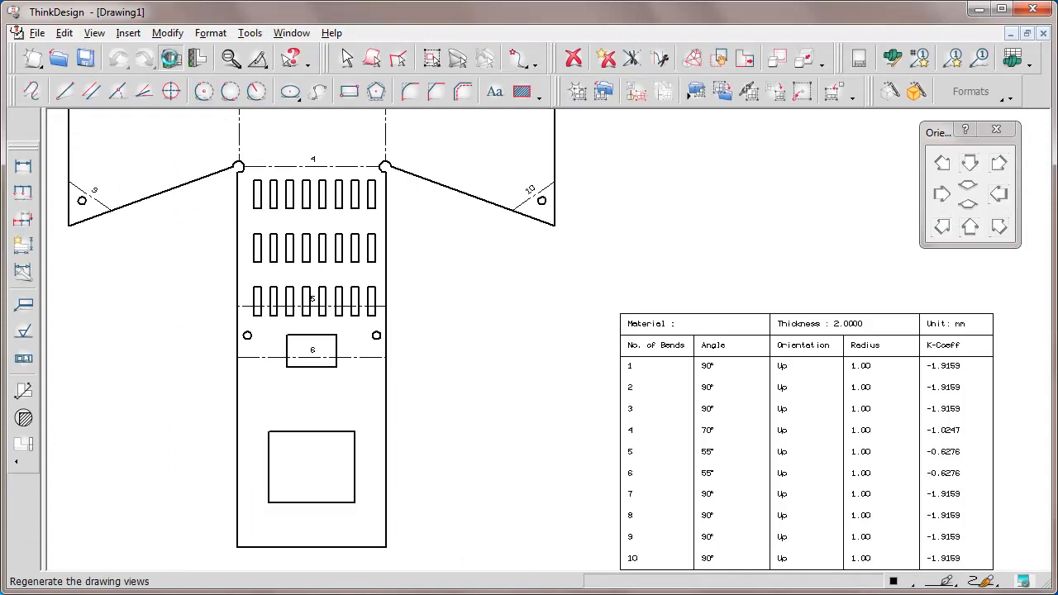
left_click(171, 57)
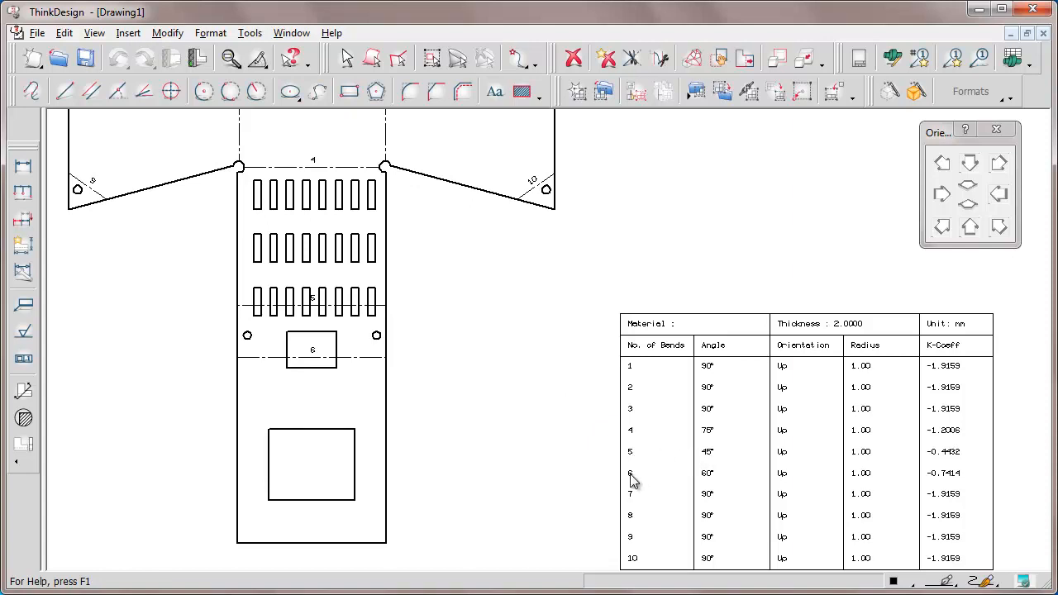
key("f")
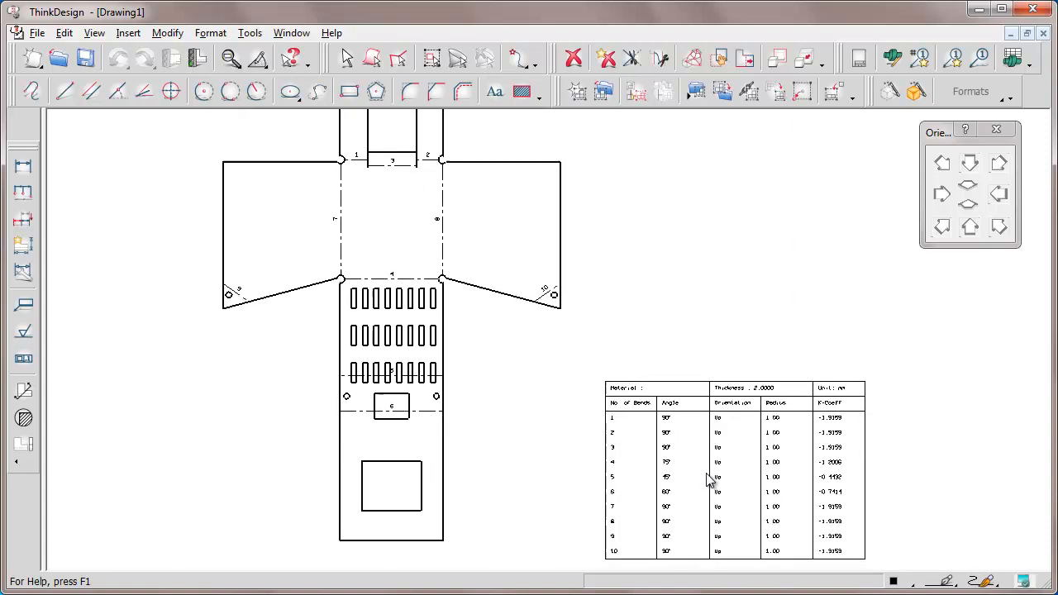
Step: Close Drawing1 without saving the changes
left_click(38, 34)
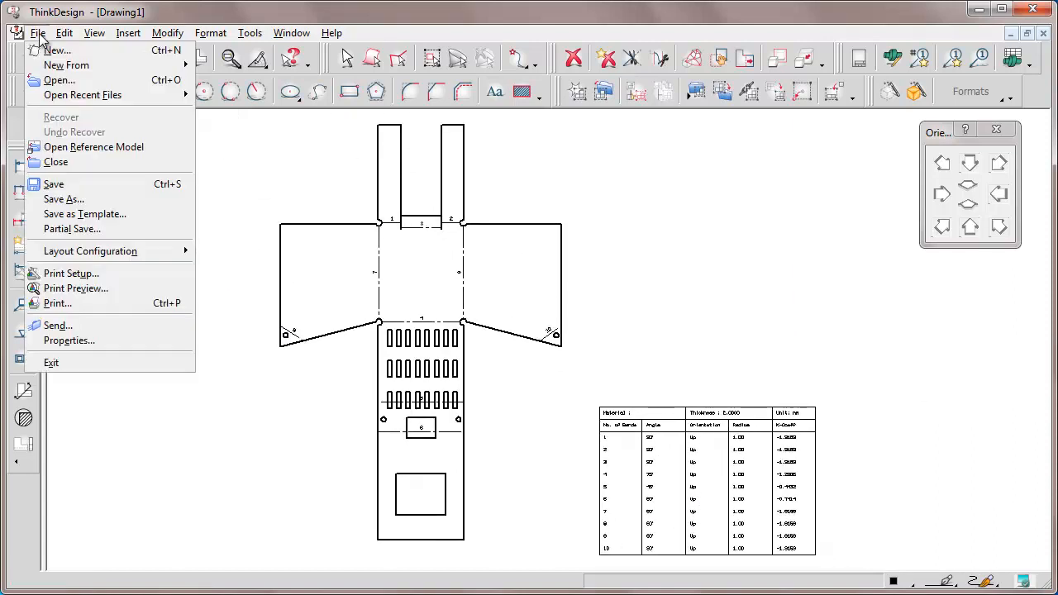
left_click(50, 162)
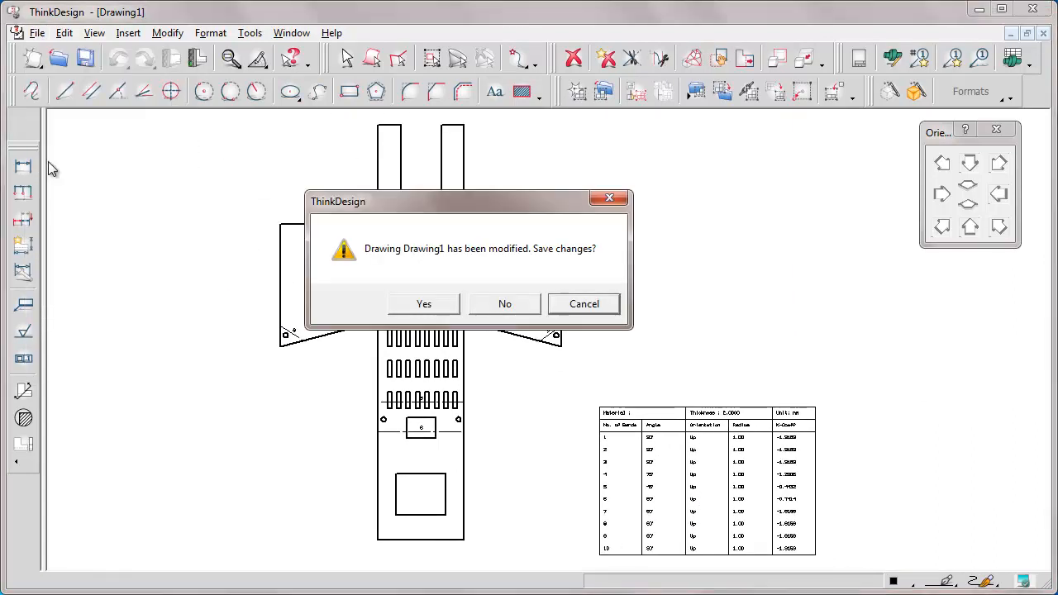
left_click(504, 305)
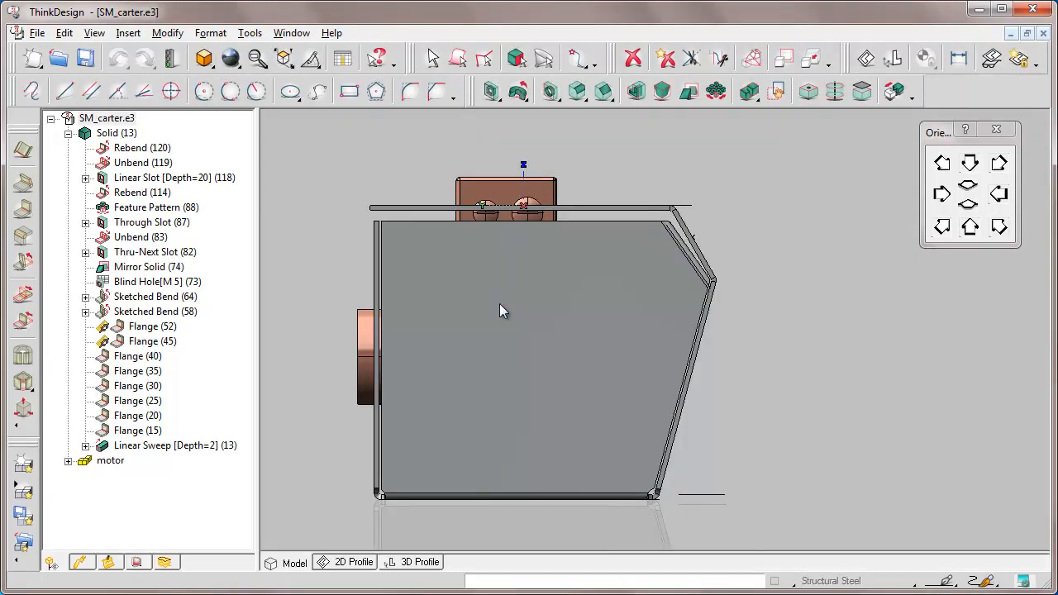
Step: Redefine Flange (35) with an orientation angle of 10 deg and rebuild the model
left_click(129, 373)
right_click(129, 373)
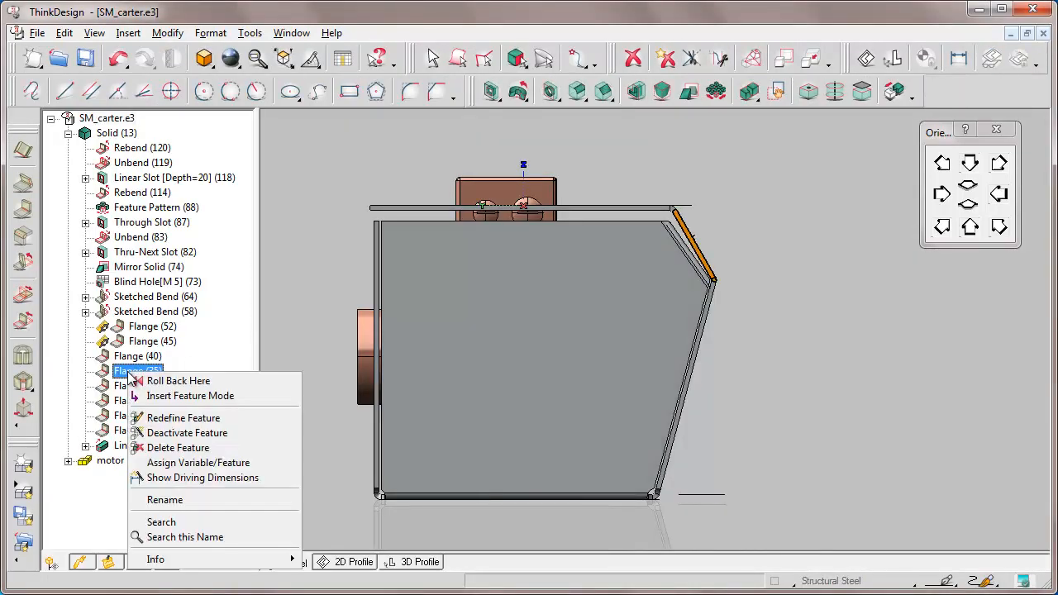
left_click(177, 416)
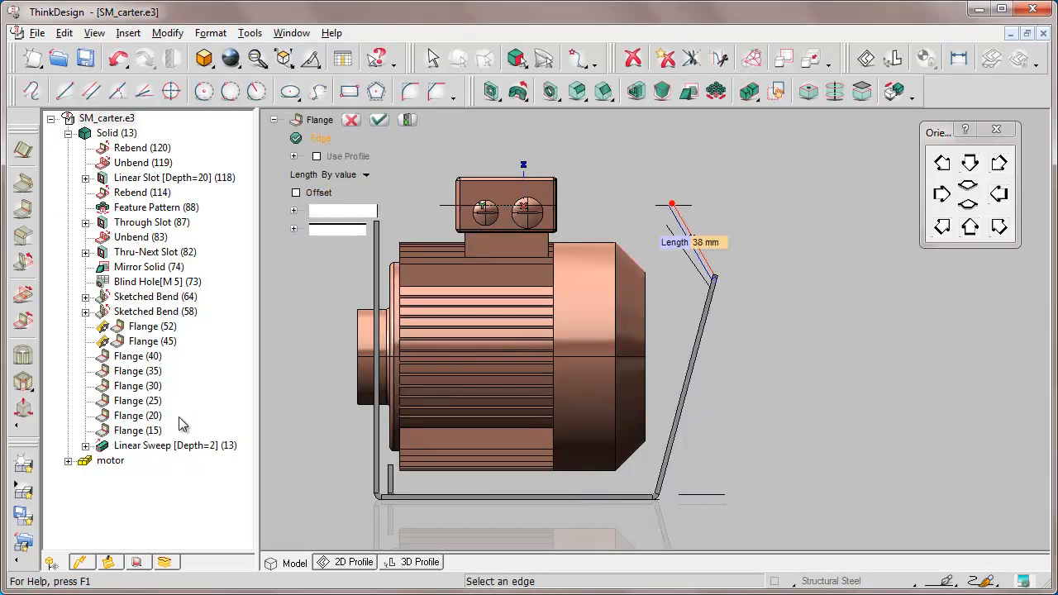
left_click(294, 211)
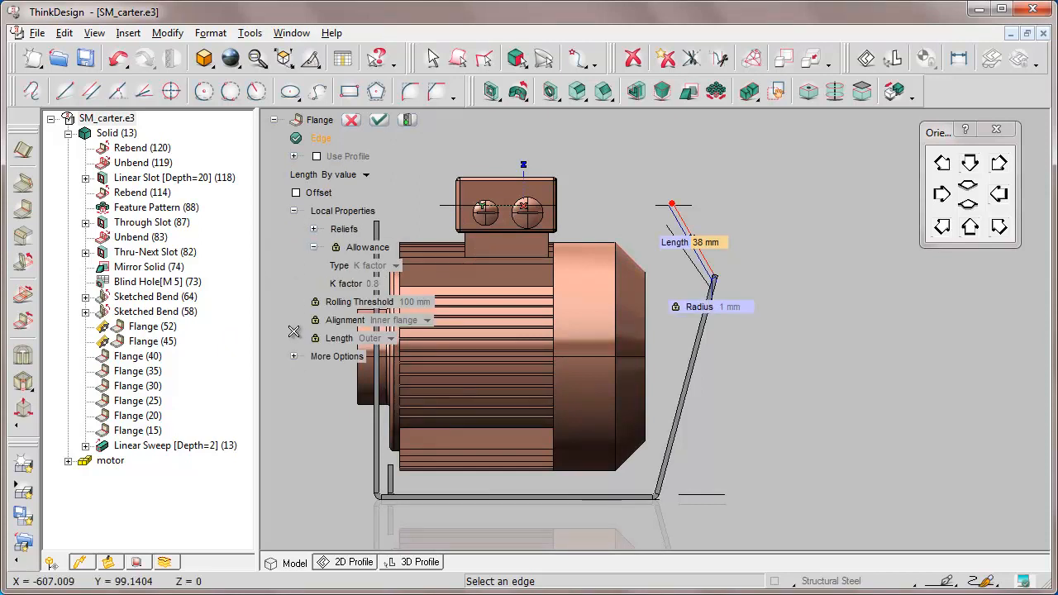
left_click(294, 357)
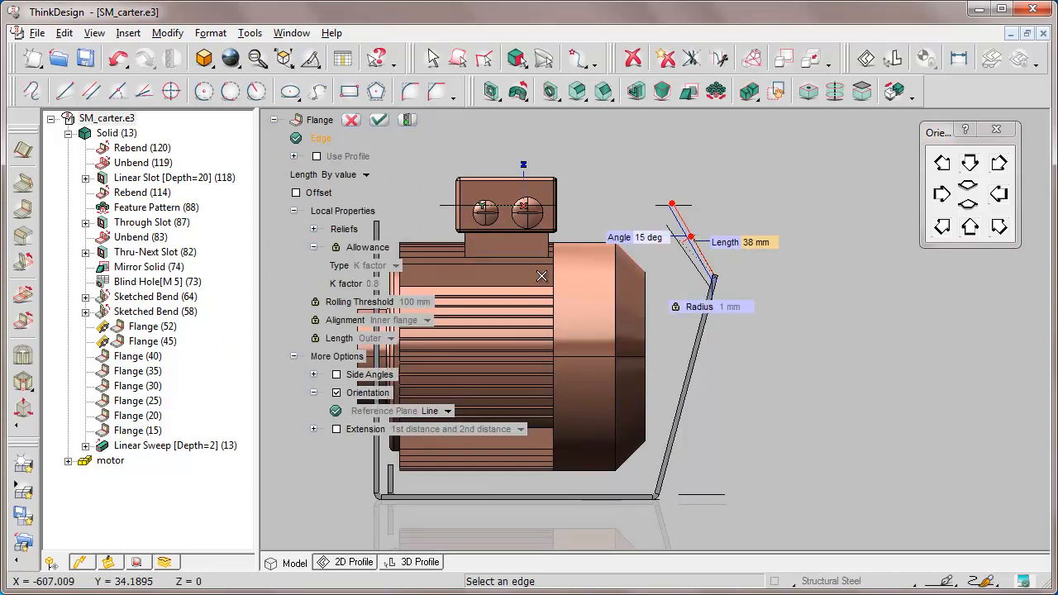
left_click(665, 238)
type("10")
key("Return")
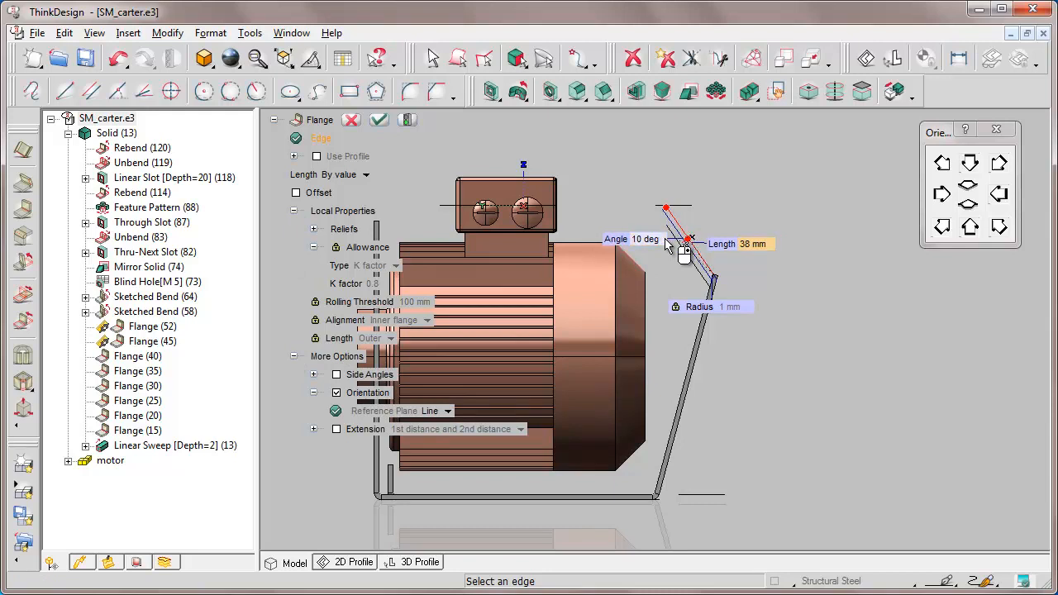
left_click(407, 120)
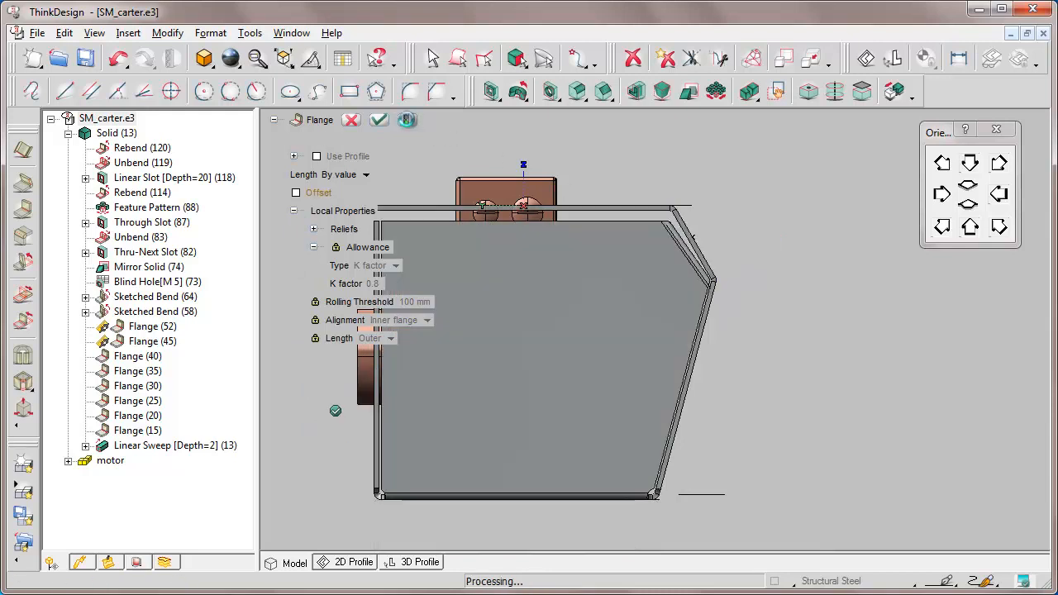
Step: Redefine Flange (30), the slotted face, with an angle of 70 deg and rebuild the model
right_click(135, 387)
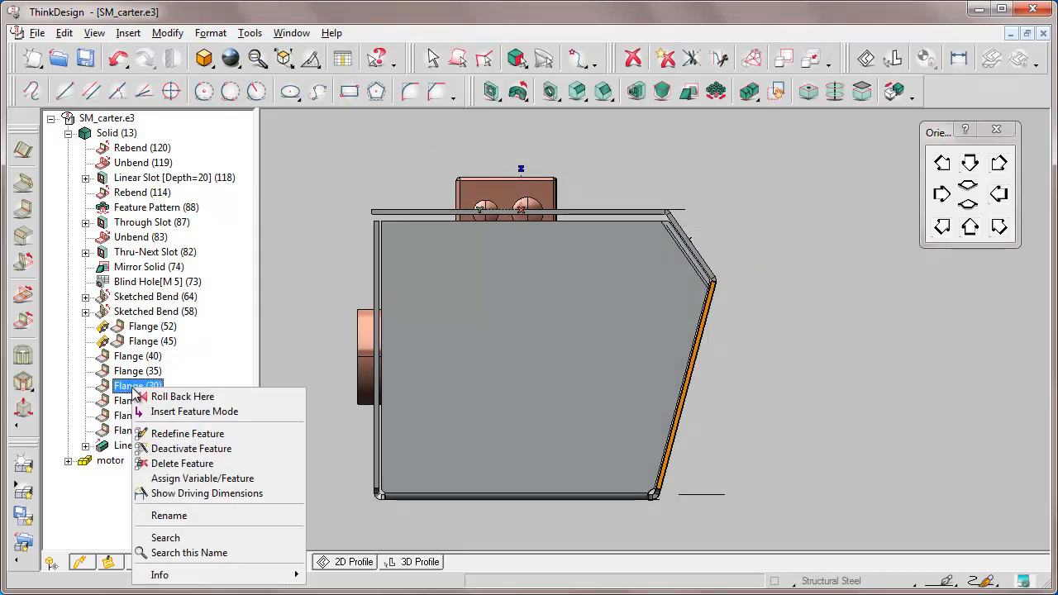
left_click(182, 434)
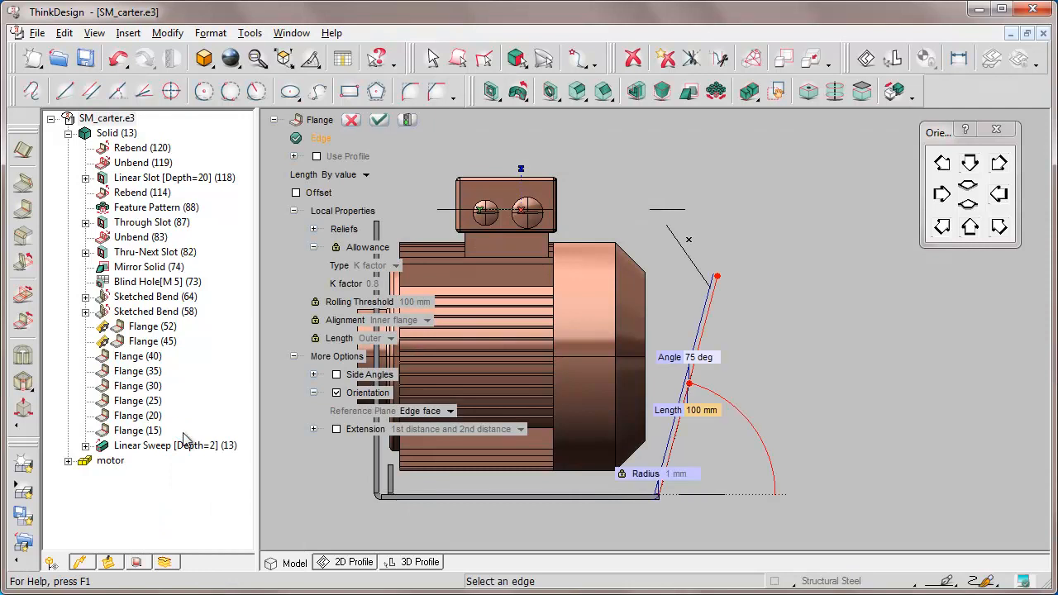
left_click(717, 361)
type("70")
key("Return")
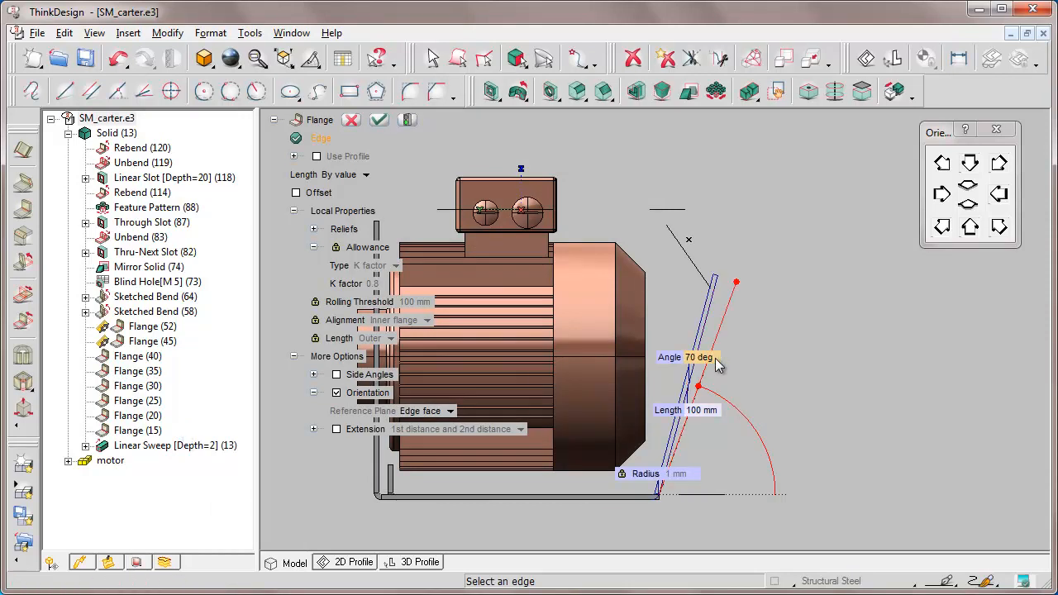
left_click(407, 120)
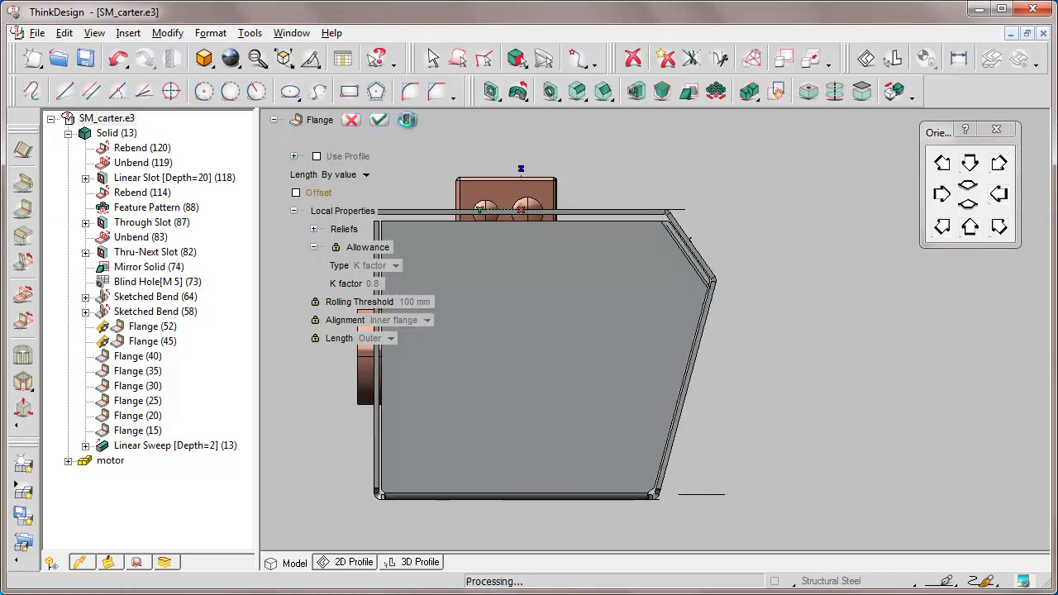
Step: Restrict the selection filter to the Profile entity type only, clearing all other entity types
left_click(999, 228)
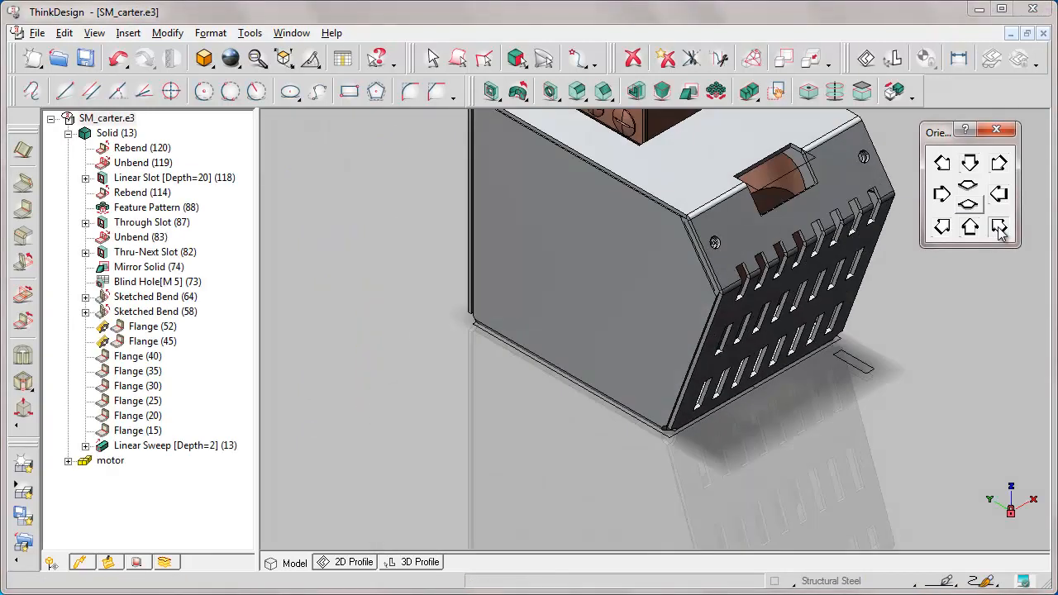
left_click(544, 61)
left_click_drag(576, 134, 370, 137)
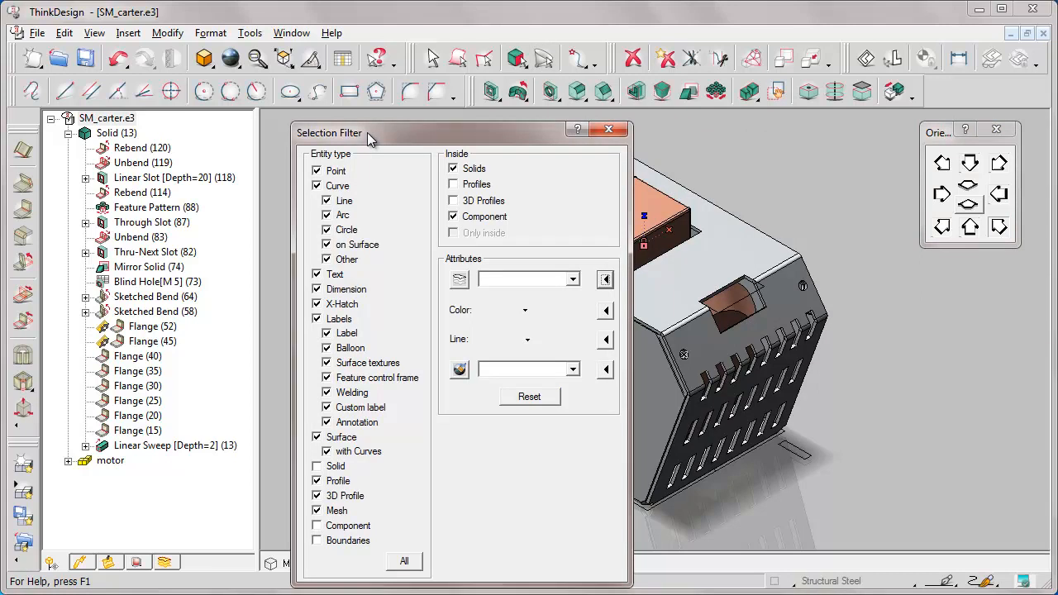
left_click(404, 562)
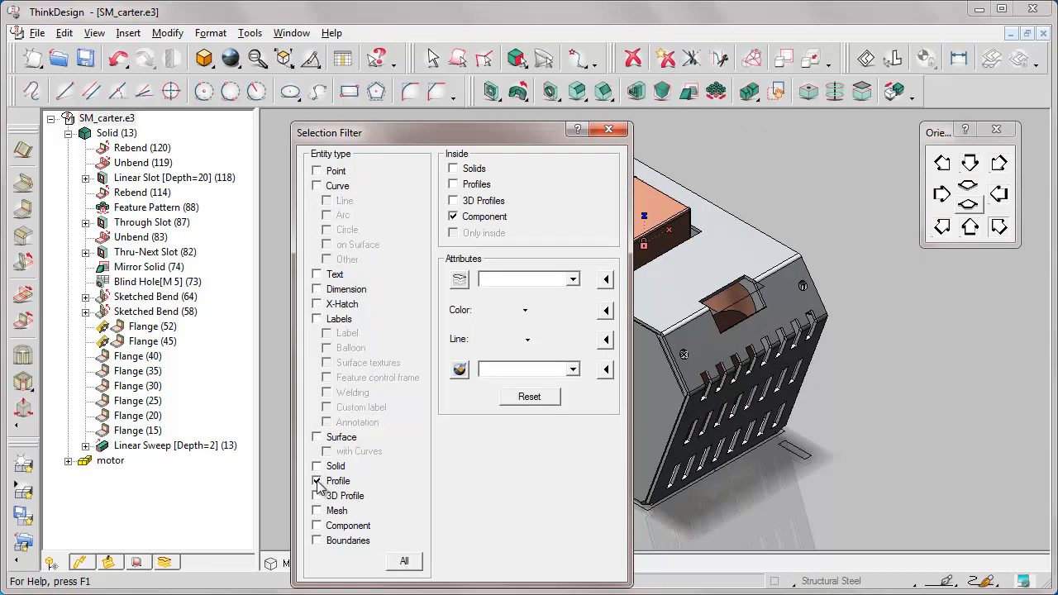
left_click(609, 130)
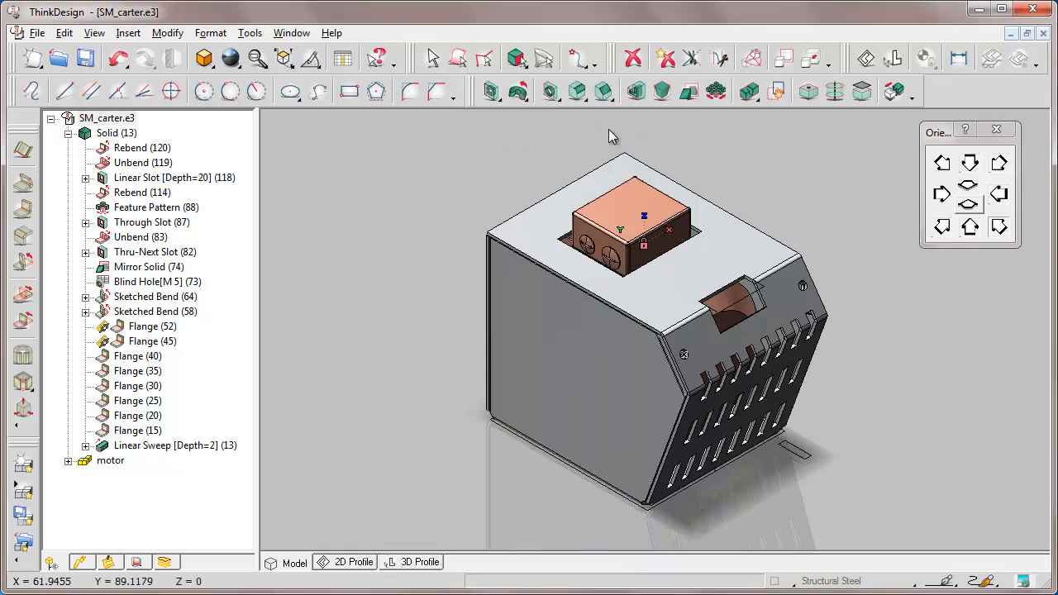
Step: Select all 2D profiles with a window around the whole motor cover and hide them
right_click(389, 204)
mouse_move(524, 212)
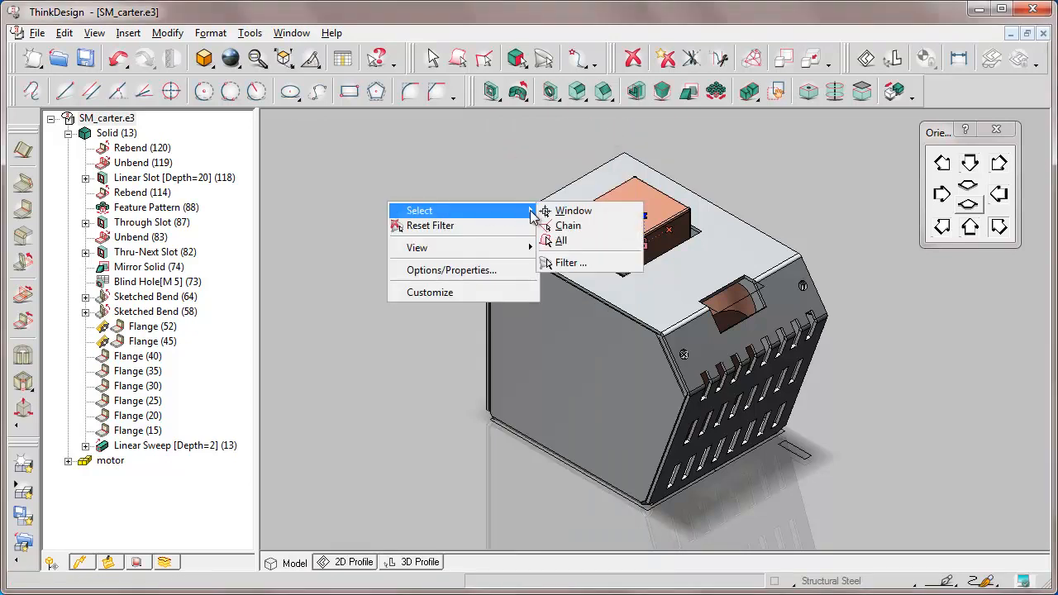
left_click(571, 210)
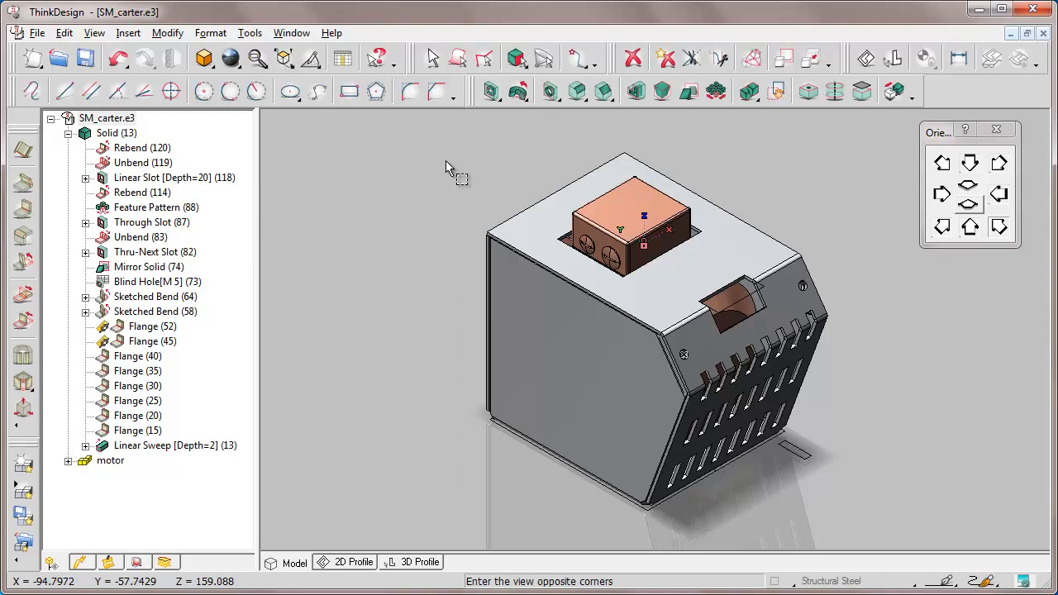
left_click_drag(446, 161, 845, 510)
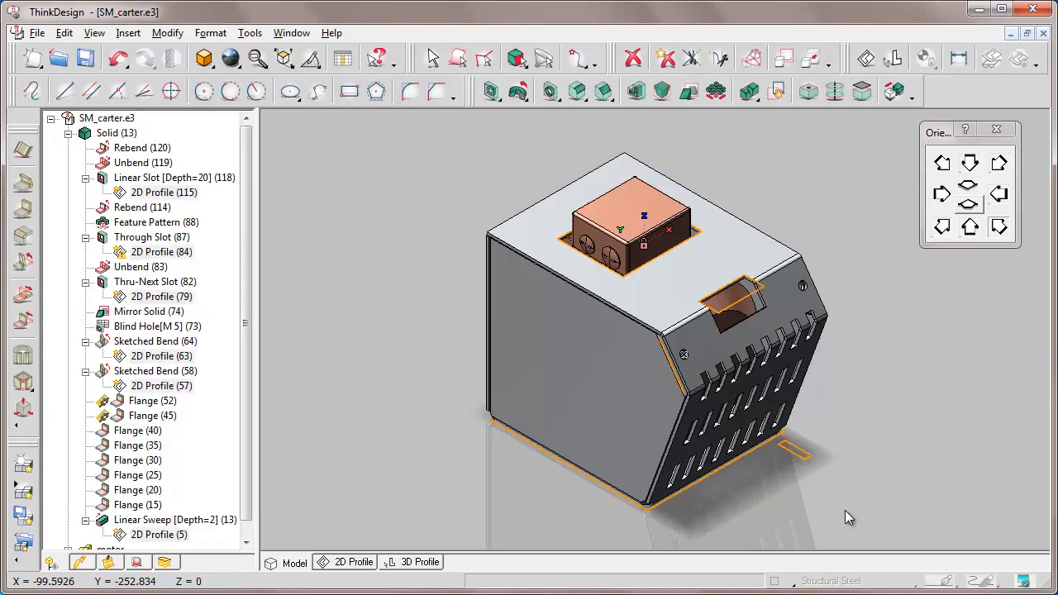
left_click(95, 33)
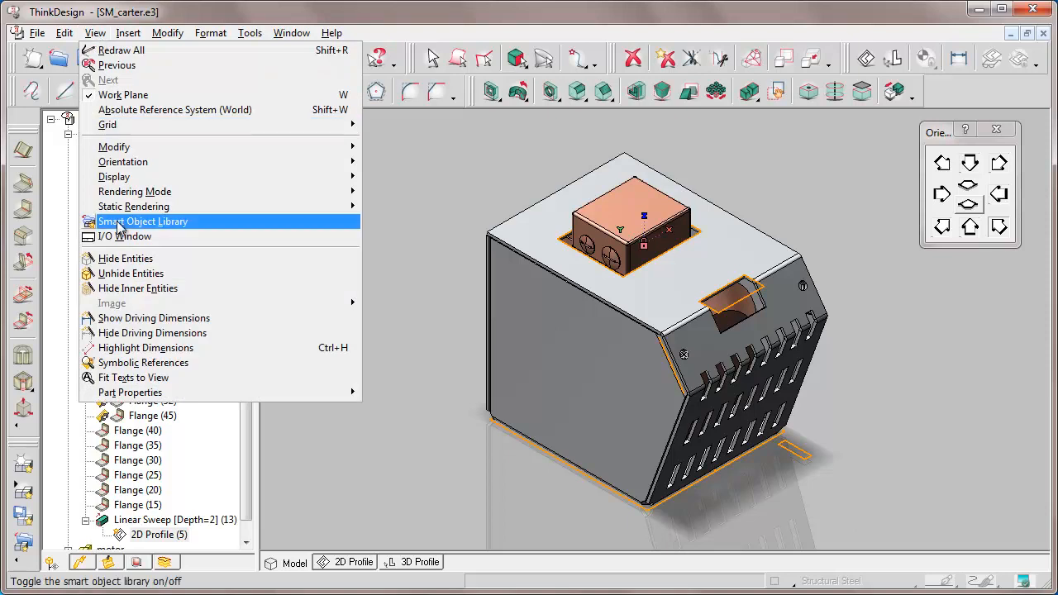
left_click(125, 259)
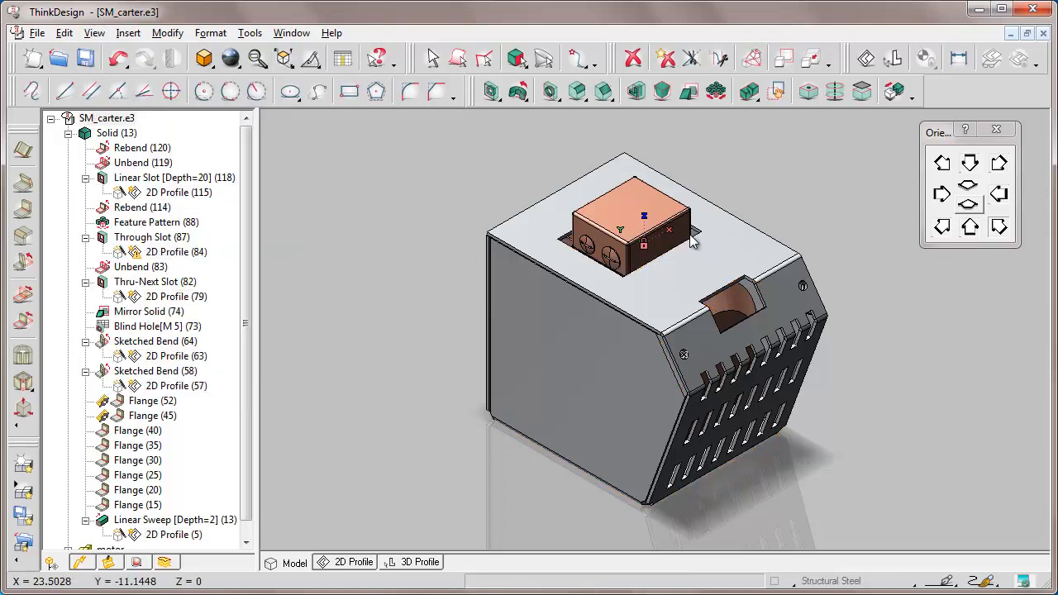
Step: Turn the motor cover to an isometric view of its open shaft side and save the model file
left_click(942, 228)
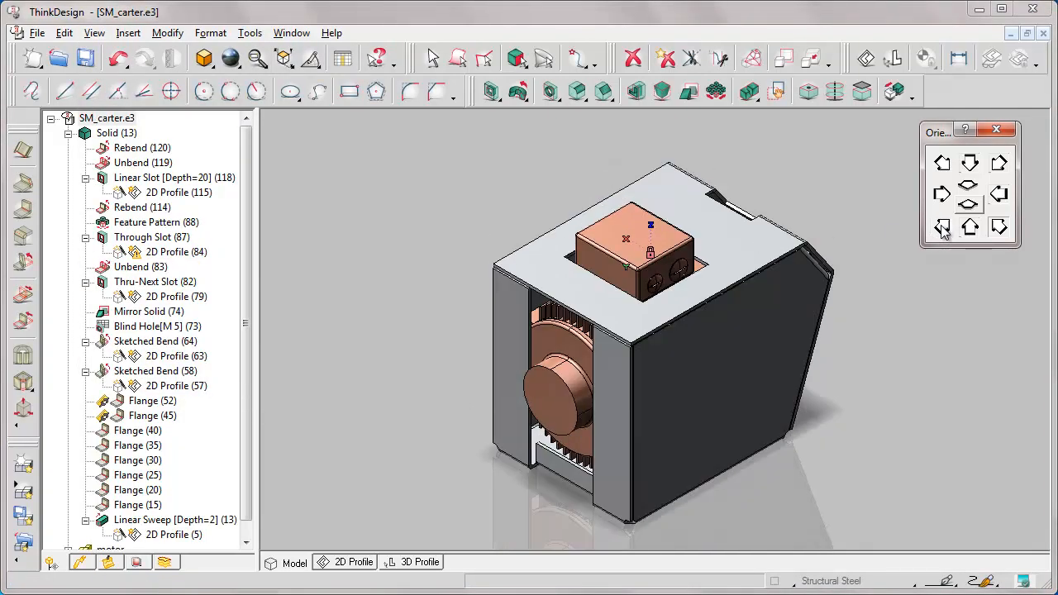
left_click(86, 59)
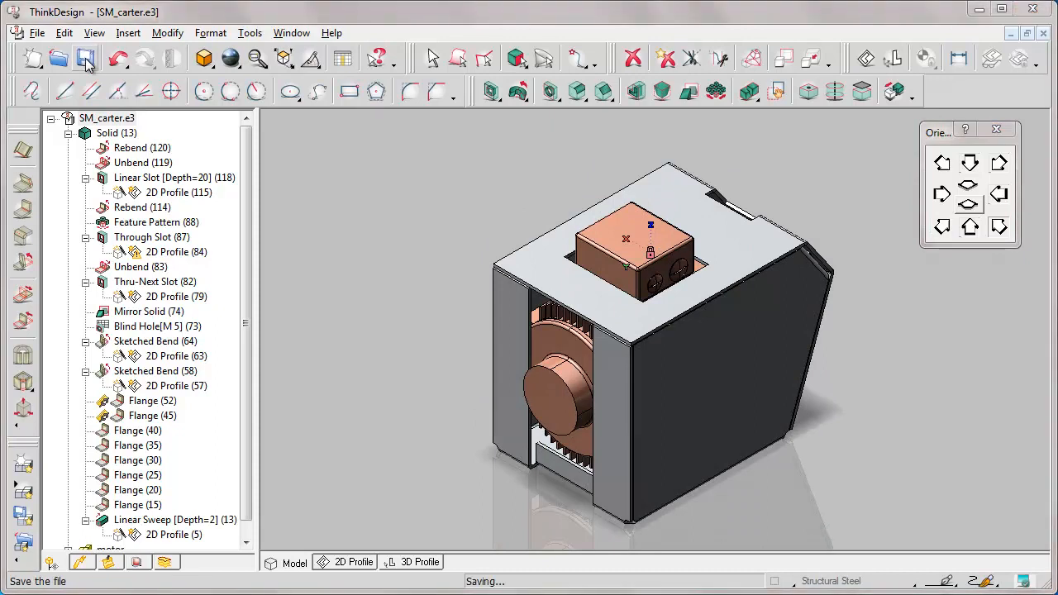